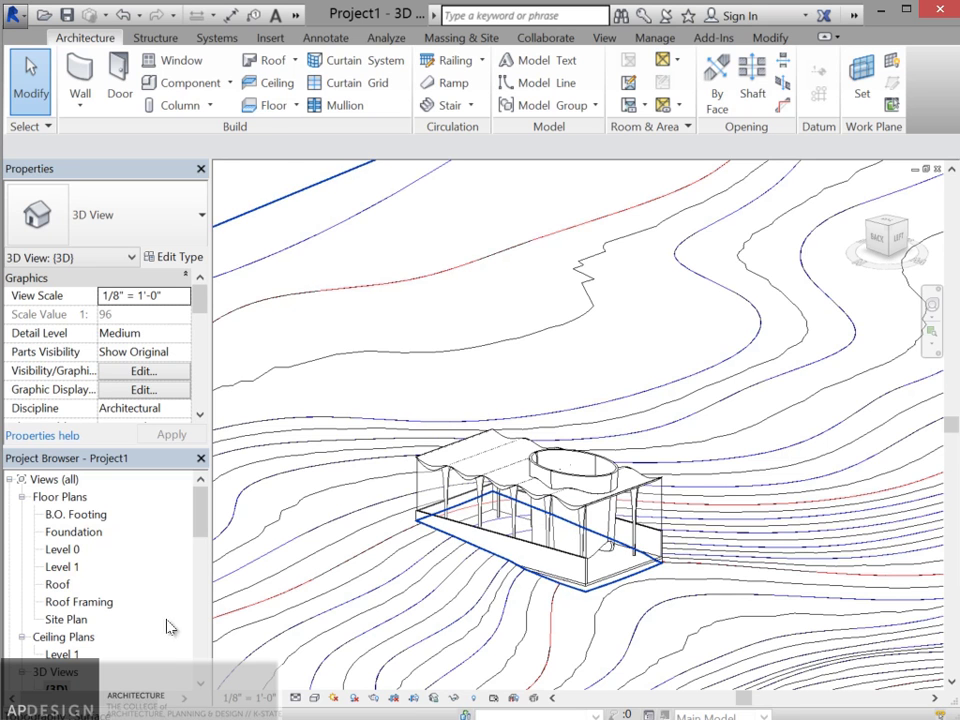
Step: Open the Section 1 building section view
{"action": "scroll", "coordinate": [197, 533], "scroll_direction": "down", "scroll_amount": 5}
{"action": "scroll", "coordinate": [120, 580], "scroll_direction": "up", "scroll_amount": 2}
{"action": "left_click", "coordinate": [57, 638]}
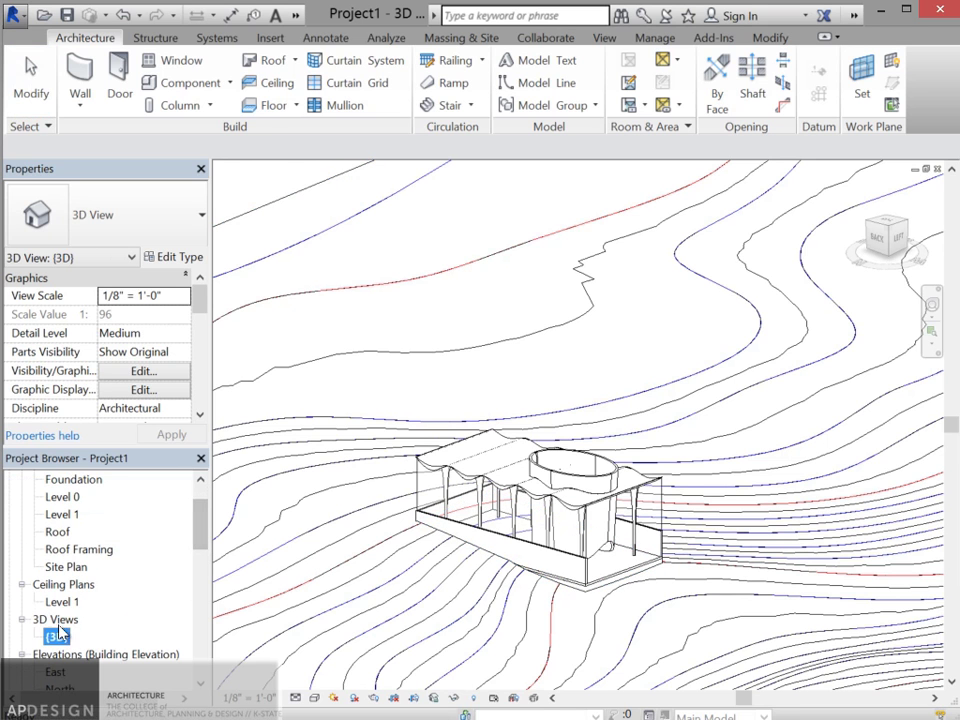
{"action": "scroll", "coordinate": [180, 552], "scroll_direction": "down", "scroll_amount": 3}
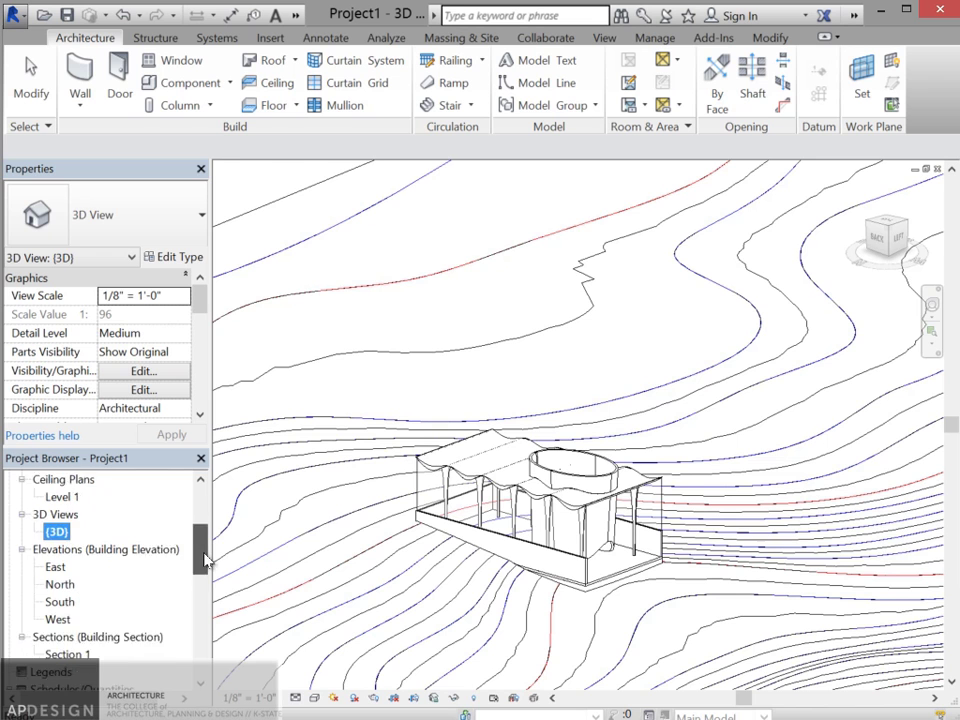
{"action": "double_click", "coordinate": [68, 638]}
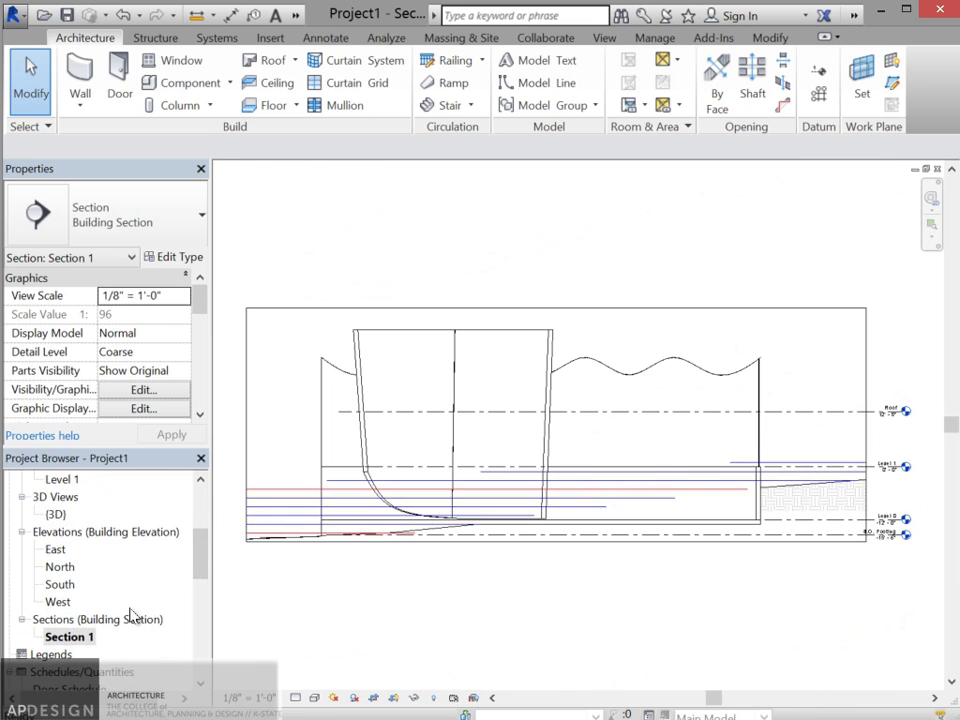
Step: Extend the section's crop region downward and to the left beyond the building
{"action": "scroll", "coordinate": [461, 578], "scroll_direction": "down", "scroll_amount": 2}
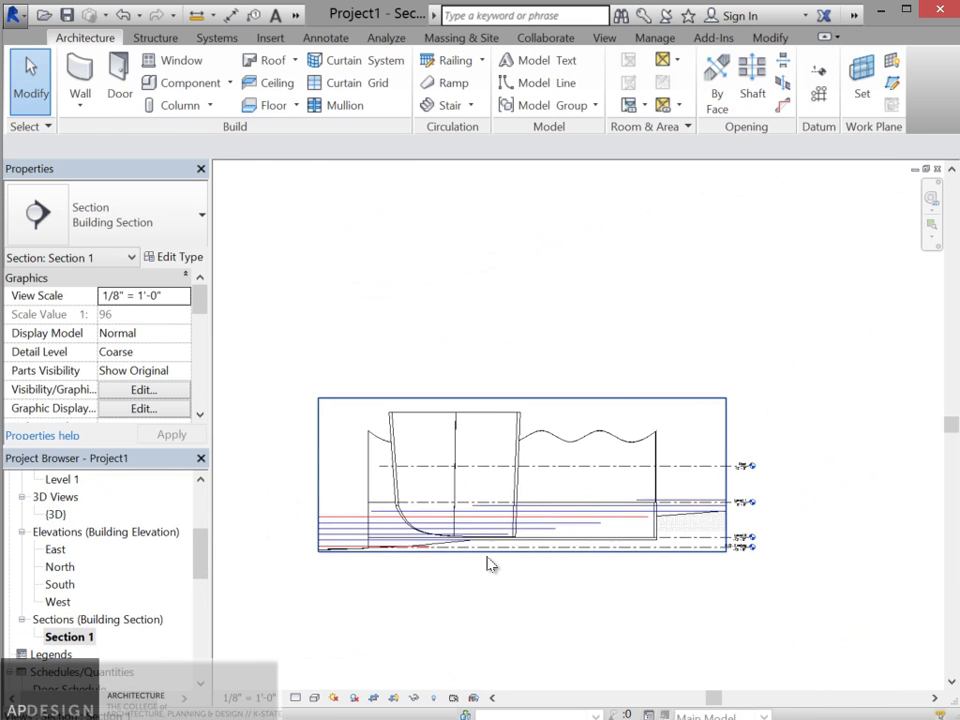
{"action": "left_click", "coordinate": [518, 553]}
{"action": "left_click_drag", "start_coordinate": [522, 553], "coordinate": [525, 579]}
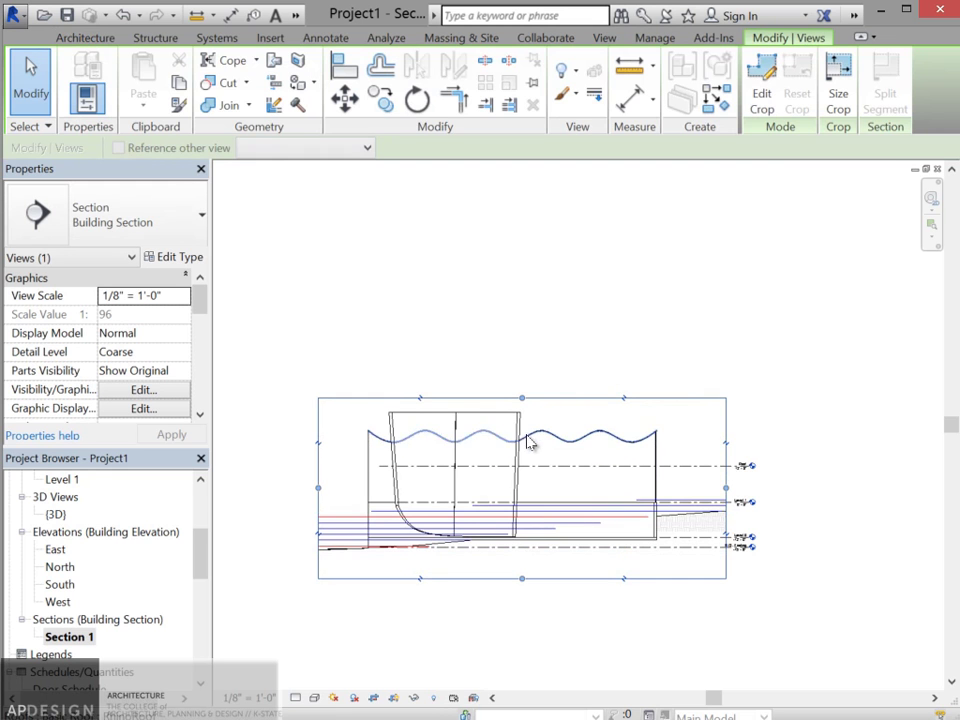
{"action": "left_click_drag", "start_coordinate": [319, 490], "coordinate": [292, 490]}
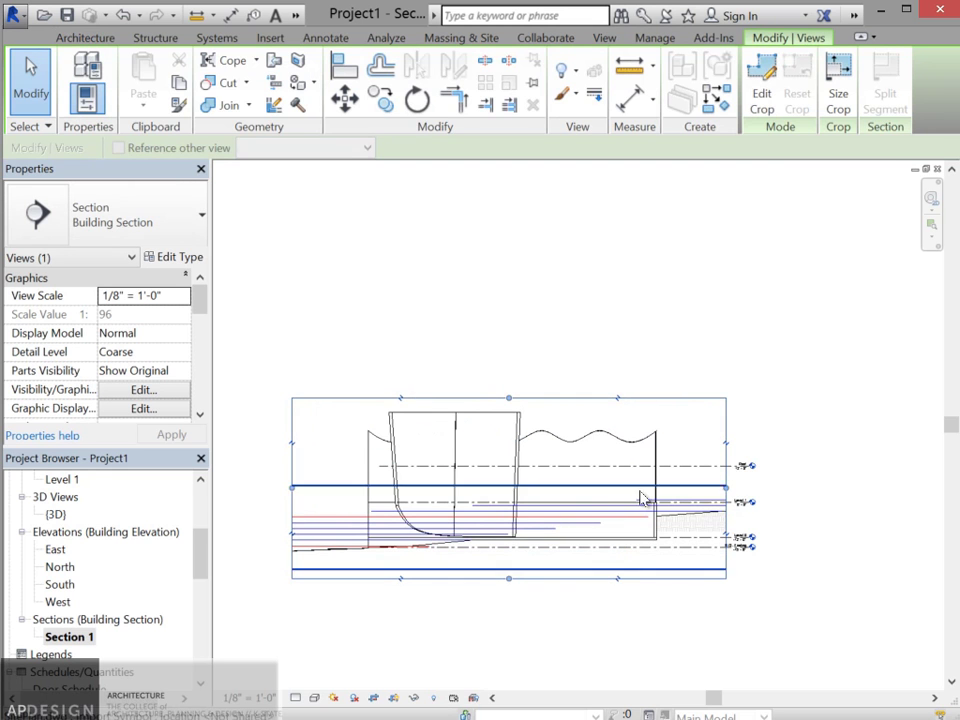
{"action": "left_click_drag", "start_coordinate": [727, 488], "coordinate": [757, 490]}
{"action": "left_click", "coordinate": [761, 567]}
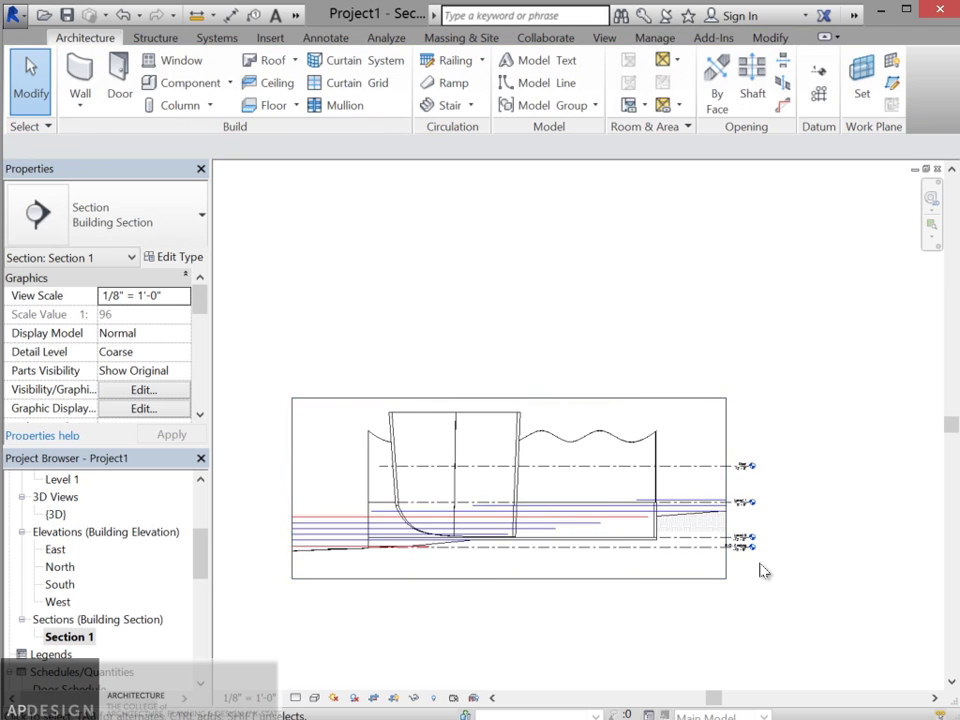
Step: Select the Roof level and examine how the level lines and heads extend across the section
{"action": "scroll", "coordinate": [758, 570], "scroll_direction": "up", "scroll_amount": 2}
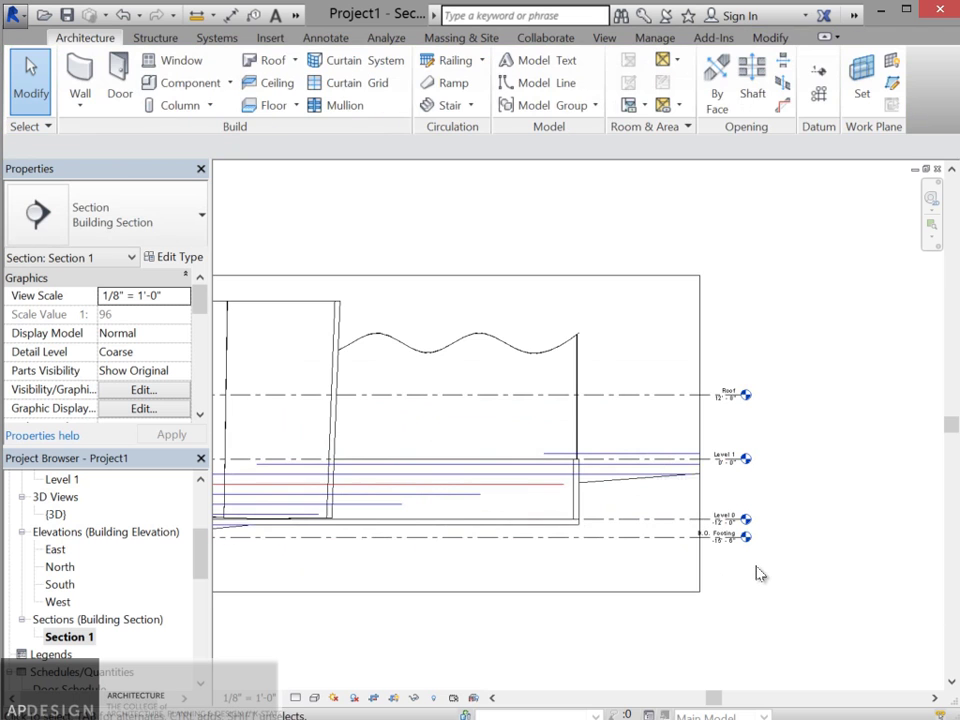
{"action": "left_click", "coordinate": [680, 397]}
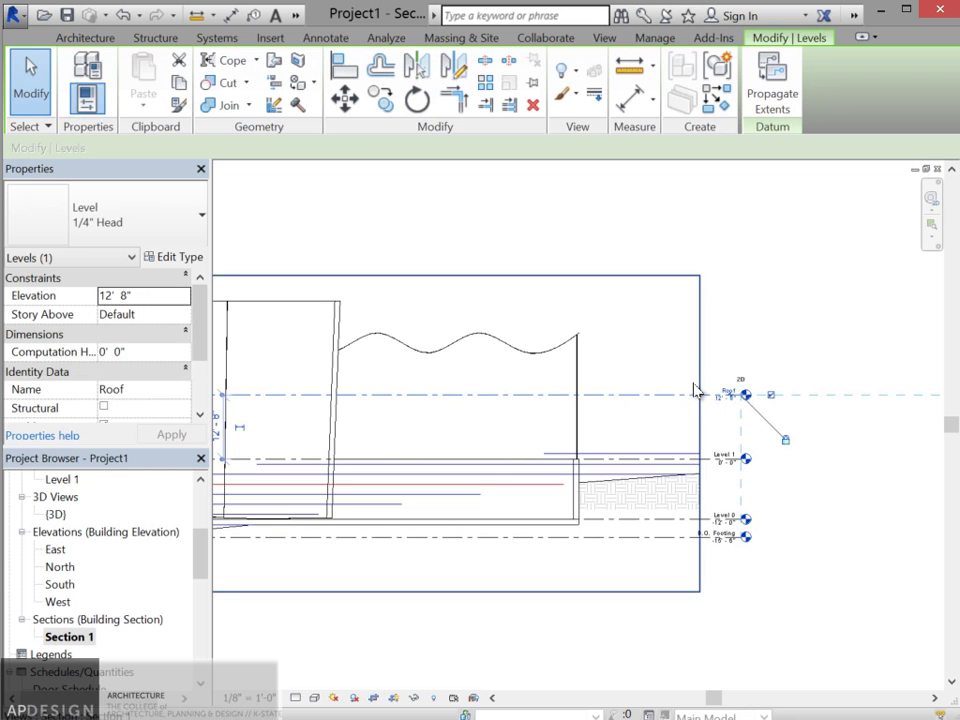
{"action": "scroll", "coordinate": [699, 390], "scroll_direction": "down", "scroll_amount": 3}
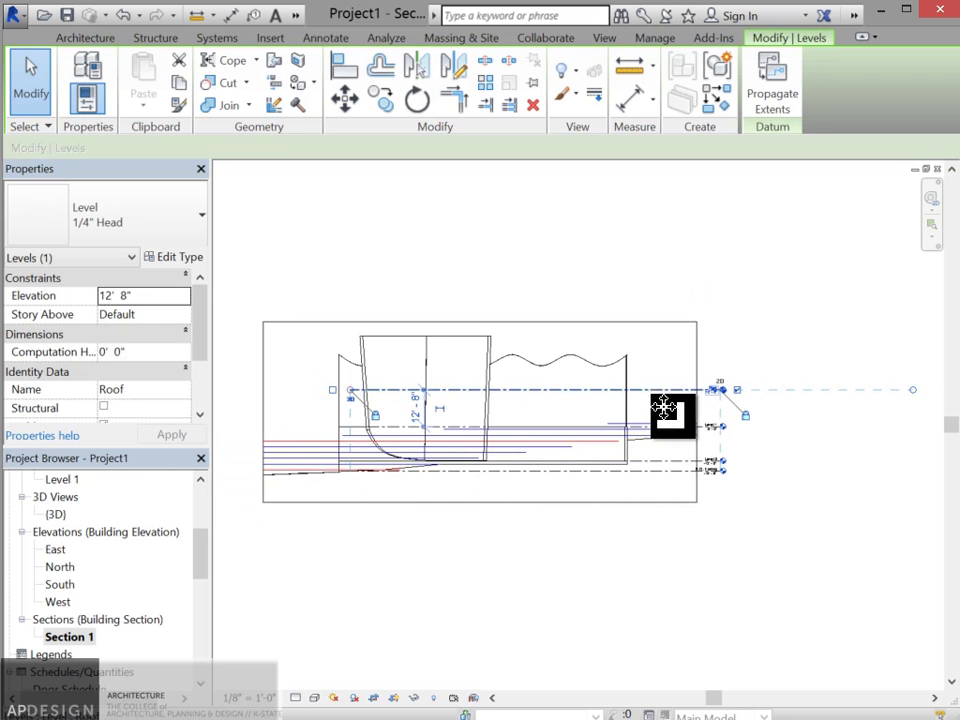
{"action": "scroll", "coordinate": [655, 386], "scroll_direction": "up", "scroll_amount": 2}
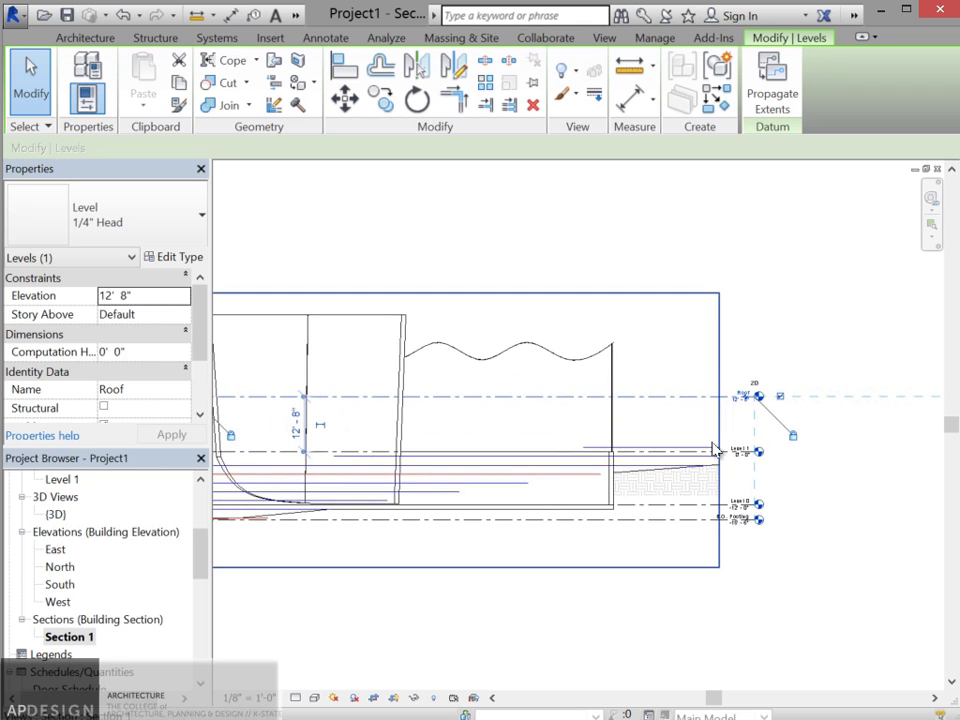
{"action": "scroll", "coordinate": [660, 446], "scroll_direction": "down", "scroll_amount": 2}
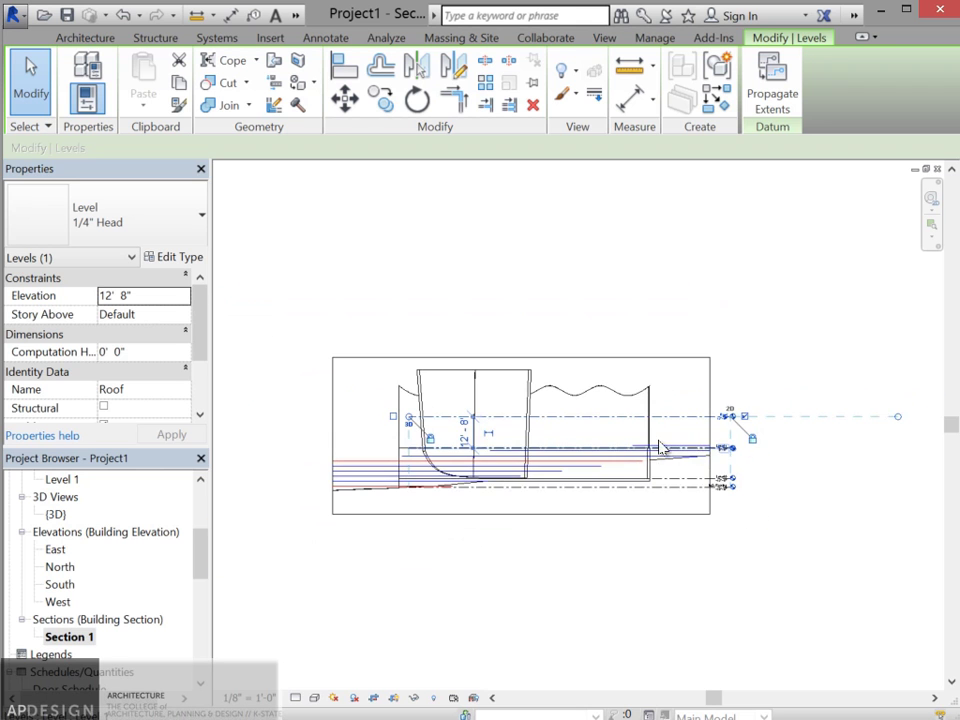
{"action": "scroll", "coordinate": [481, 440], "scroll_direction": "up", "scroll_amount": 4}
{"action": "scroll", "coordinate": [611, 429], "scroll_direction": "down", "scroll_amount": 2}
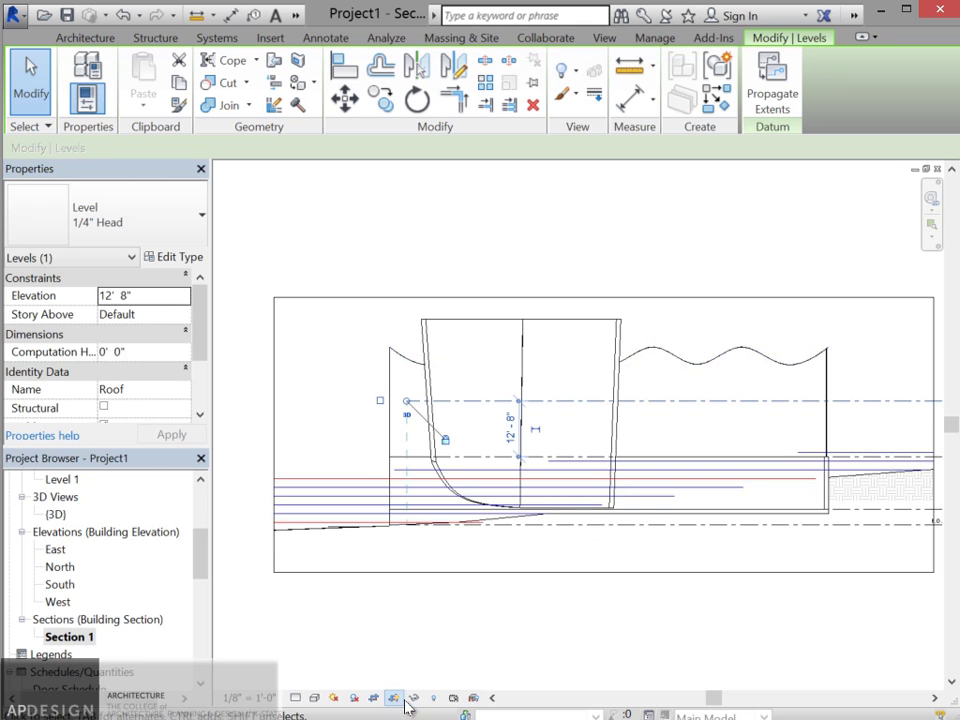
Step: Reveal the hidden elements in Section 1, unhide the category of the mass roof and columns, and leave the reveal mode
{"action": "left_click", "coordinate": [434, 698]}
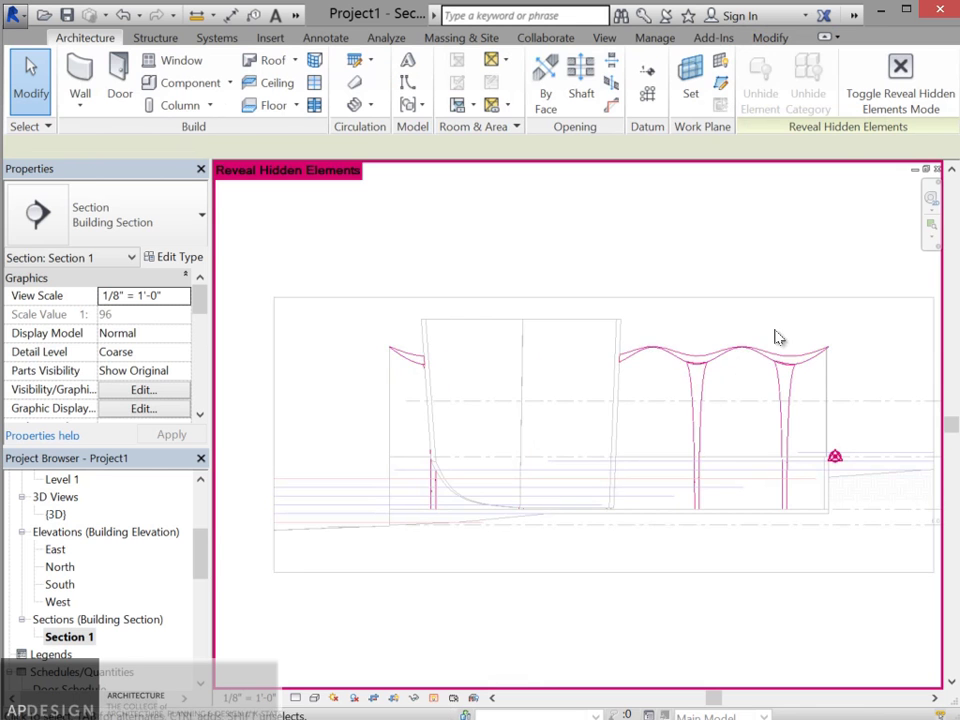
{"action": "left_click", "coordinate": [736, 354]}
{"action": "right_click", "coordinate": [738, 354]}
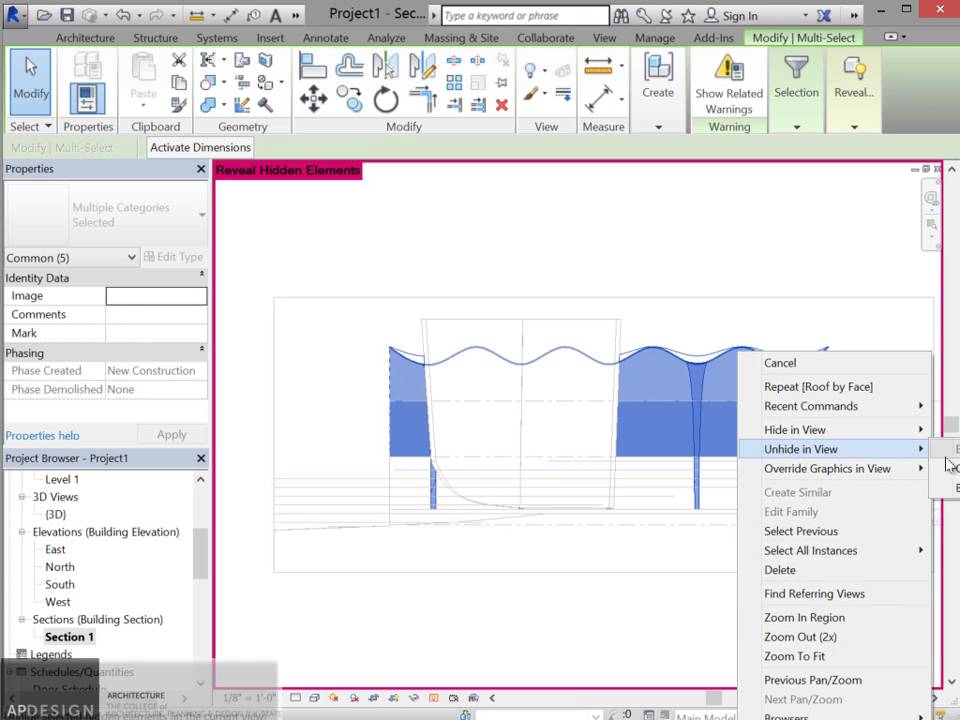
{"action": "left_click", "coordinate": [949, 461]}
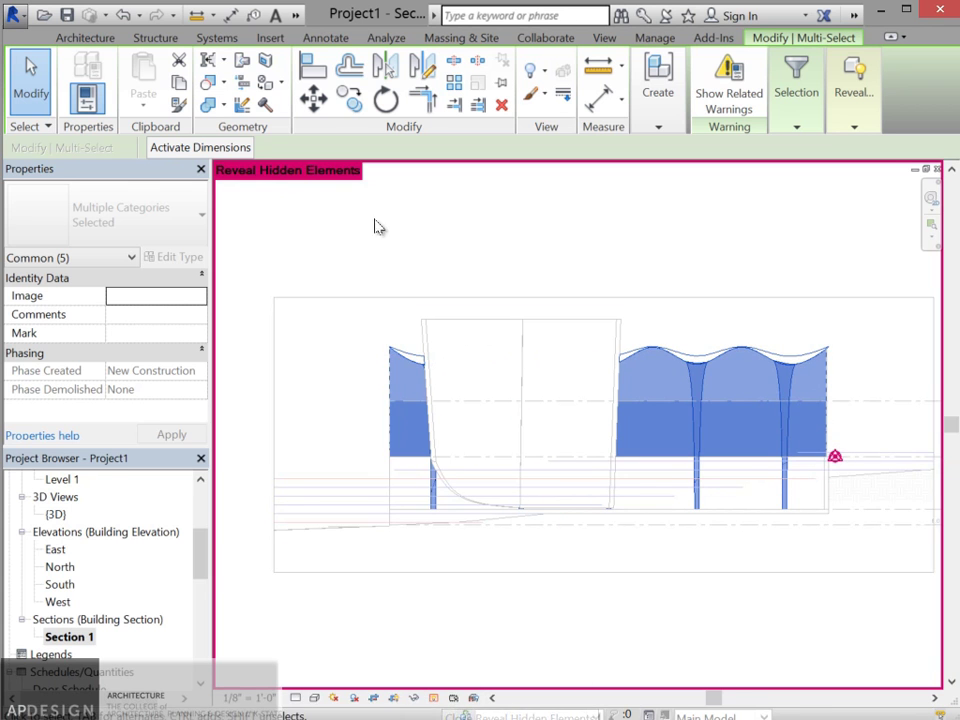
{"action": "right_click", "coordinate": [680, 358]}
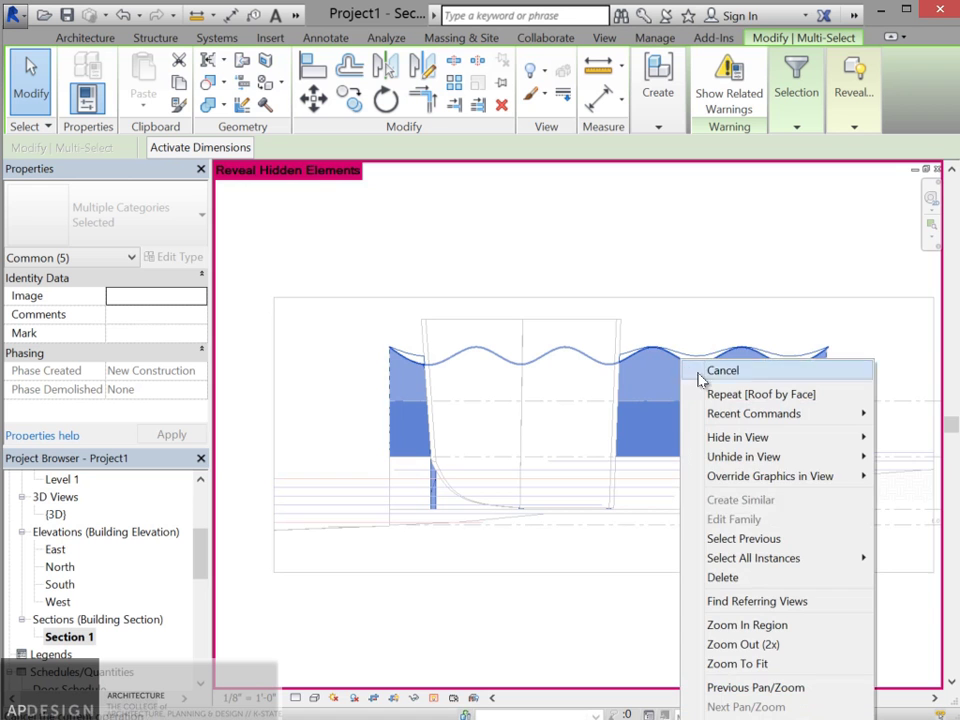
{"action": "mouse_move", "coordinate": [798, 460]}
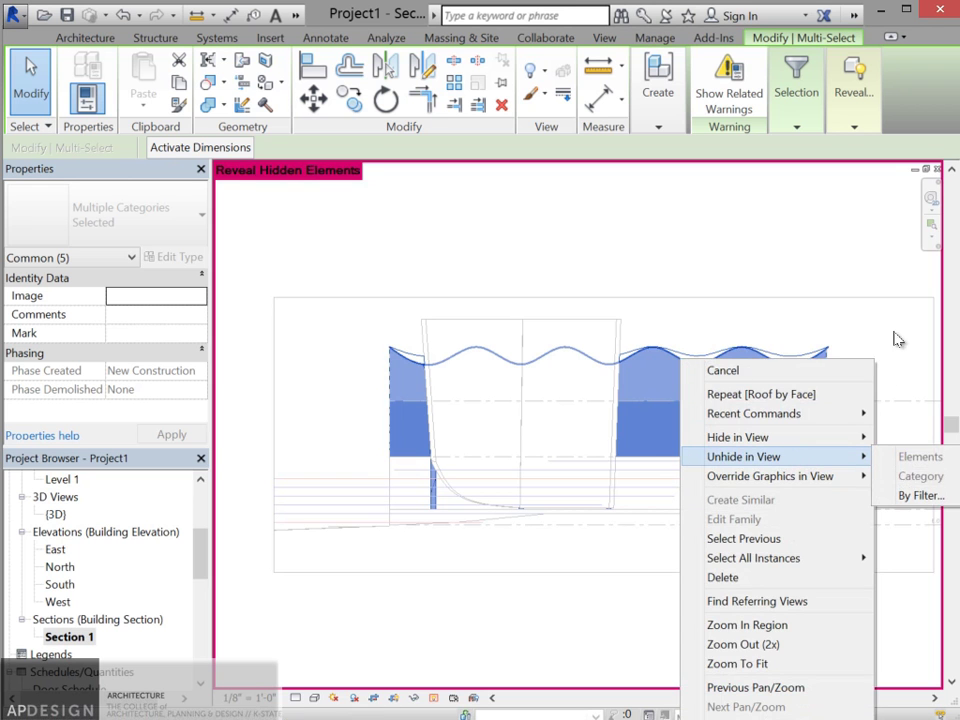
{"action": "key", "text": "Escape"}
{"action": "left_click", "coordinate": [435, 697]}
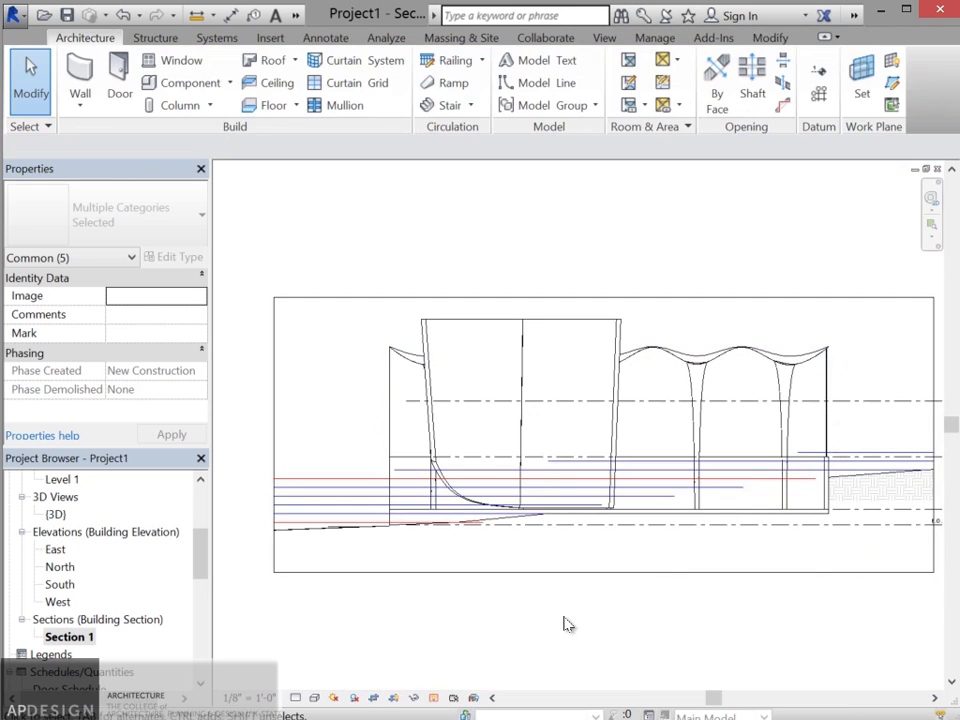
Step: Select the RhinoRoof roof and examine its wavy profile where it meets the columns and the tapered wall in the section
{"action": "scroll", "coordinate": [752, 355], "scroll_direction": "up", "scroll_amount": 4}
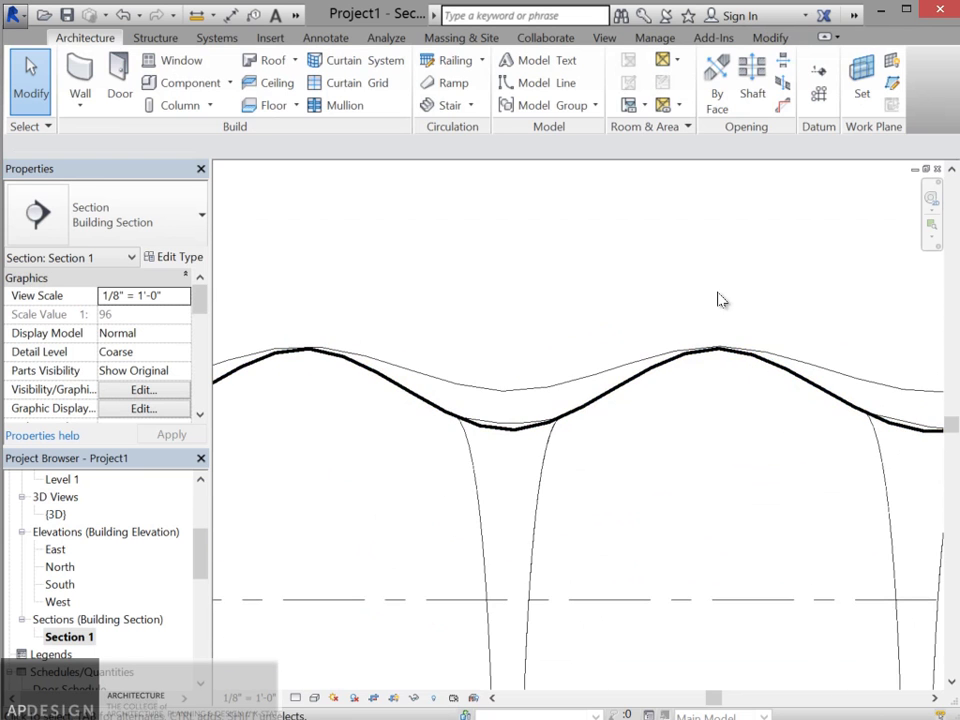
{"action": "scroll", "coordinate": [652, 350], "scroll_direction": "up", "scroll_amount": 2}
{"action": "scroll", "coordinate": [648, 352], "scroll_direction": "down", "scroll_amount": 3}
{"action": "scroll", "coordinate": [446, 342], "scroll_direction": "up", "scroll_amount": 6}
{"action": "scroll", "coordinate": [455, 352], "scroll_direction": "up", "scroll_amount": 2}
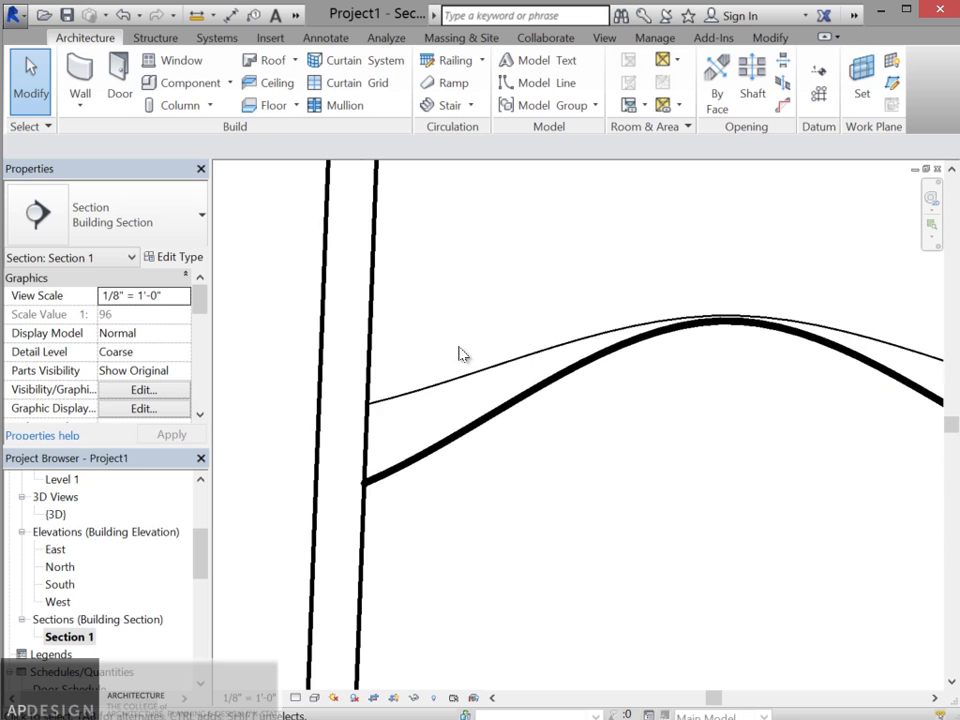
{"action": "scroll", "coordinate": [505, 370], "scroll_direction": "down", "scroll_amount": 3}
{"action": "left_click", "coordinate": [549, 360]}
{"action": "scroll", "coordinate": [557, 364], "scroll_direction": "down", "scroll_amount": 4}
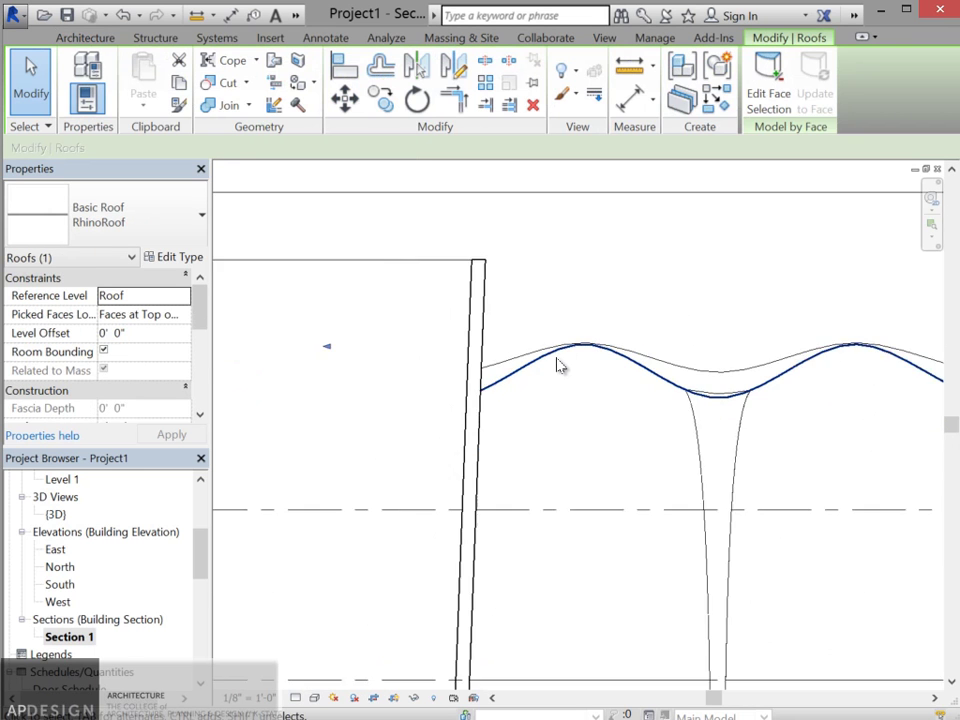
{"action": "scroll", "coordinate": [596, 376], "scroll_direction": "down", "scroll_amount": 3}
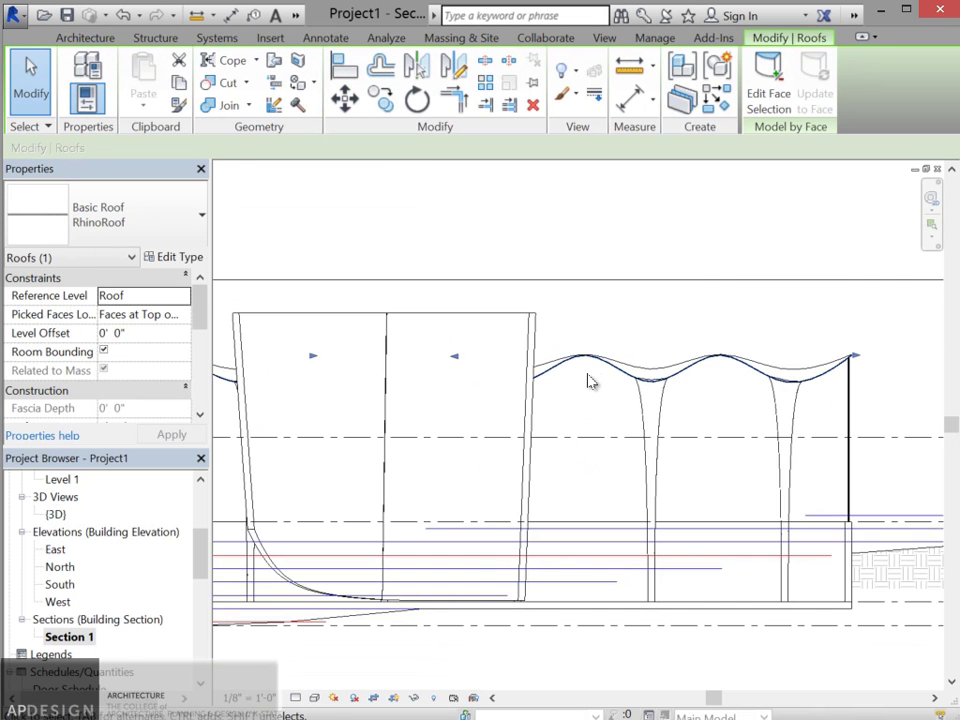
{"action": "scroll", "coordinate": [589, 379], "scroll_direction": "up", "scroll_amount": 6}
{"action": "scroll", "coordinate": [585, 381], "scroll_direction": "down", "scroll_amount": 3}
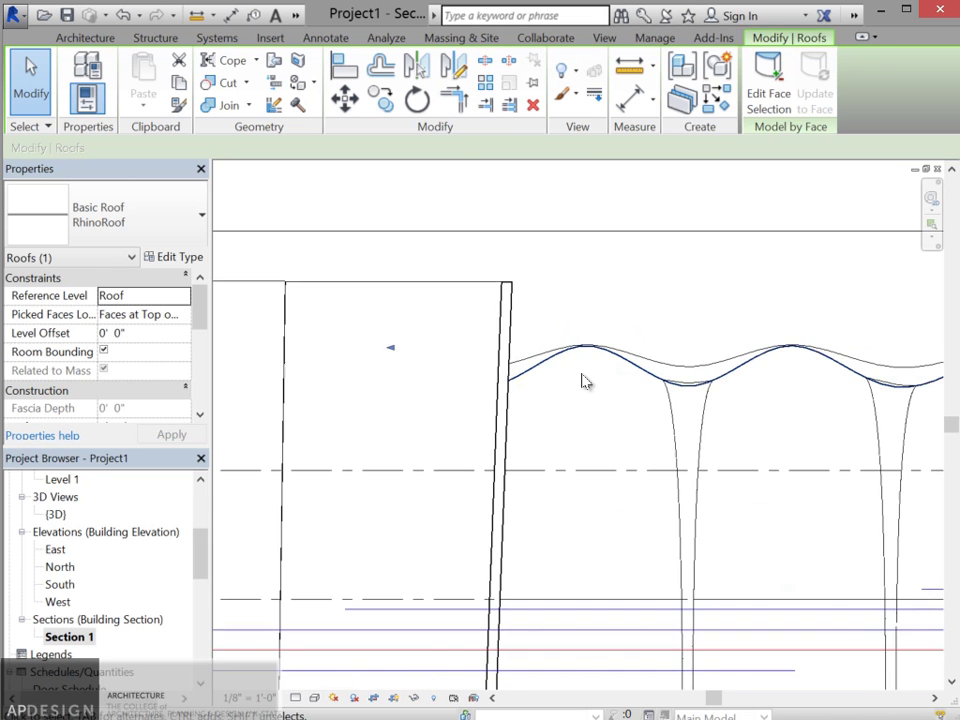
{"action": "scroll", "coordinate": [583, 380], "scroll_direction": "up", "scroll_amount": 5}
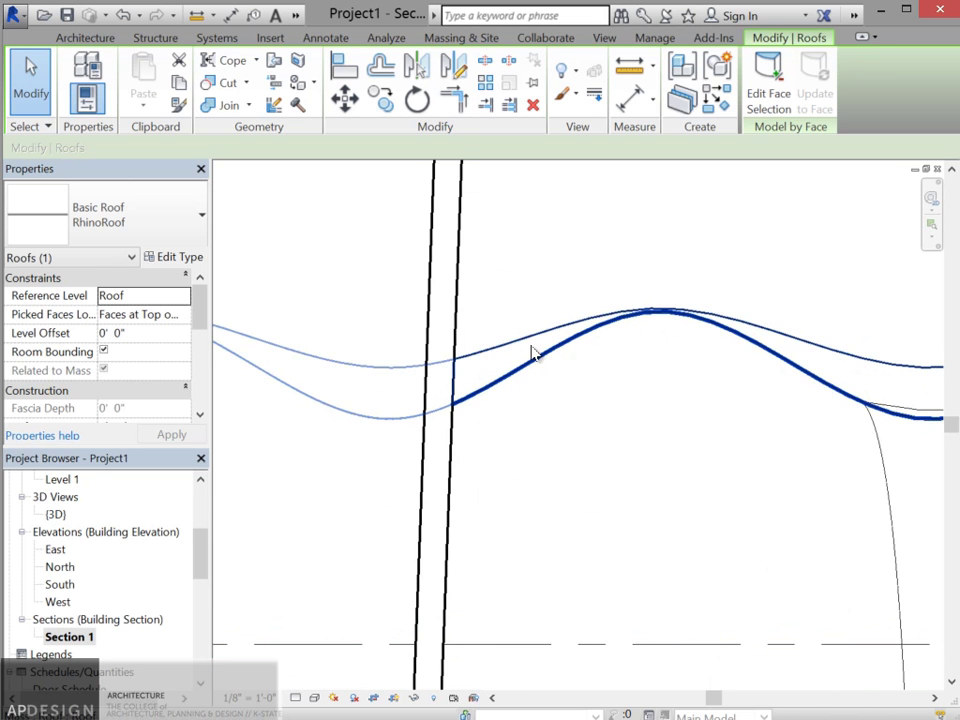
{"action": "scroll", "coordinate": [531, 354], "scroll_direction": "down", "scroll_amount": 3}
{"action": "scroll", "coordinate": [521, 381], "scroll_direction": "up", "scroll_amount": 5}
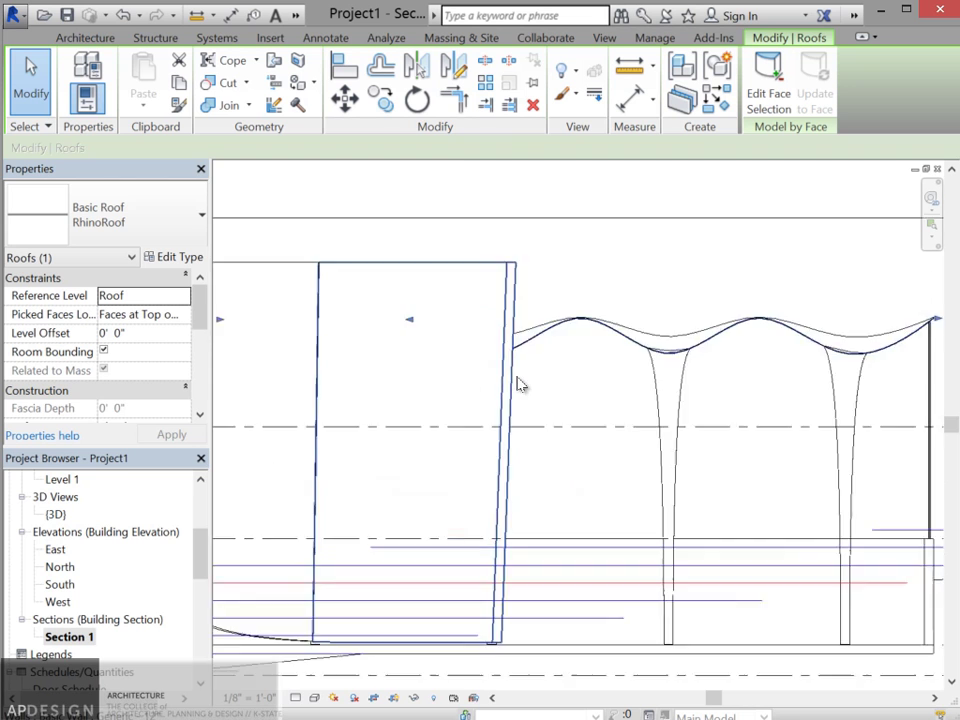
{"action": "scroll", "coordinate": [517, 383], "scroll_direction": "down", "scroll_amount": 4}
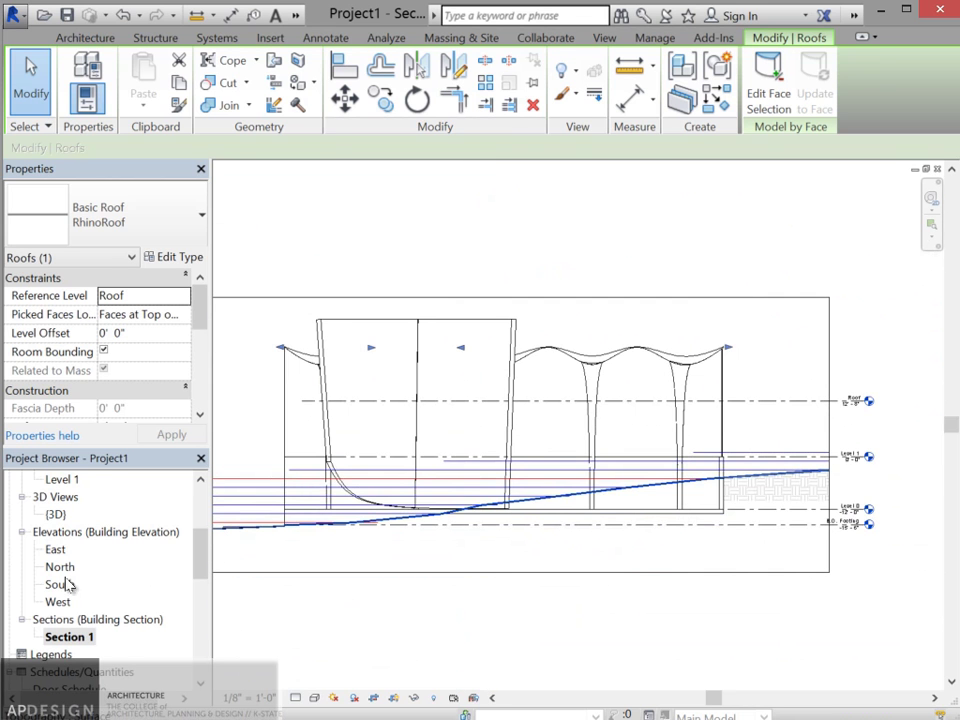
Step: Open the Level 1 floor plan and examine the elliptical wall
{"action": "left_click_drag", "start_coordinate": [203, 543], "coordinate": [201, 500]}
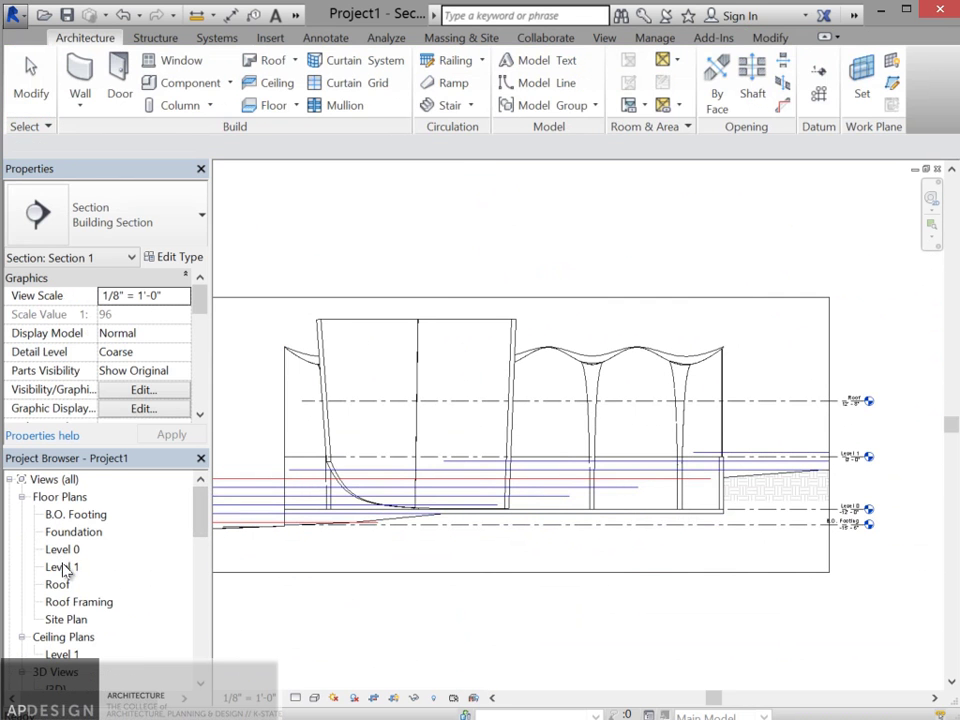
{"action": "double_click", "coordinate": [85, 566]}
{"action": "scroll", "coordinate": [489, 358], "scroll_direction": "up", "scroll_amount": 5}
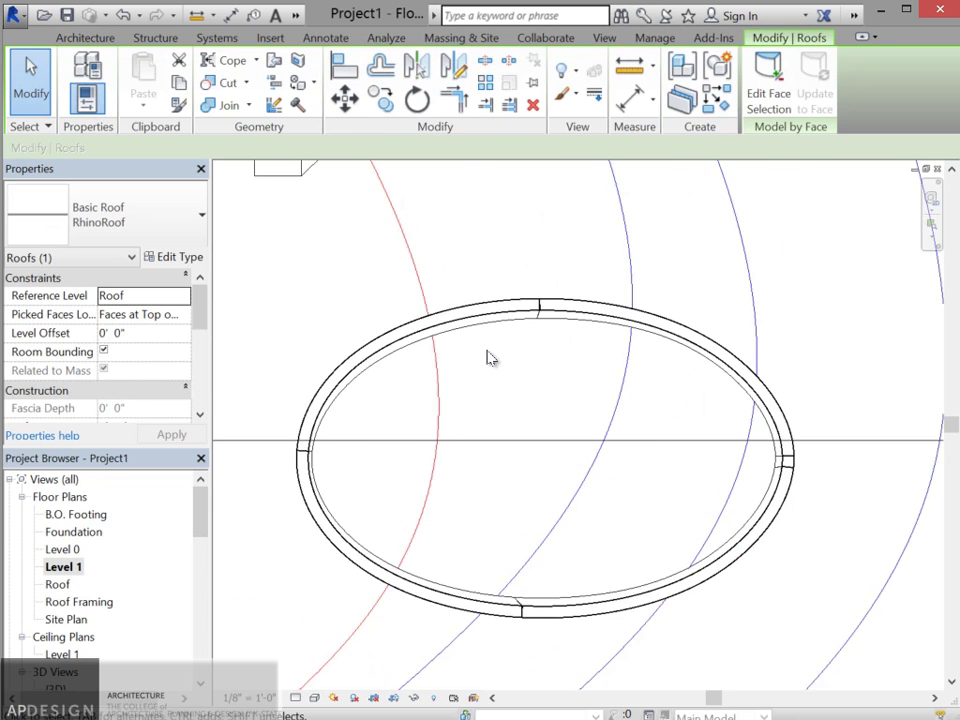
{"action": "scroll", "coordinate": [484, 362], "scroll_direction": "down", "scroll_amount": 1}
Step: In the Level 0 floor plan, reveal the hidden elements and unhide the category of the mass columns around the elliptical wall
{"action": "double_click", "coordinate": [64, 549]}
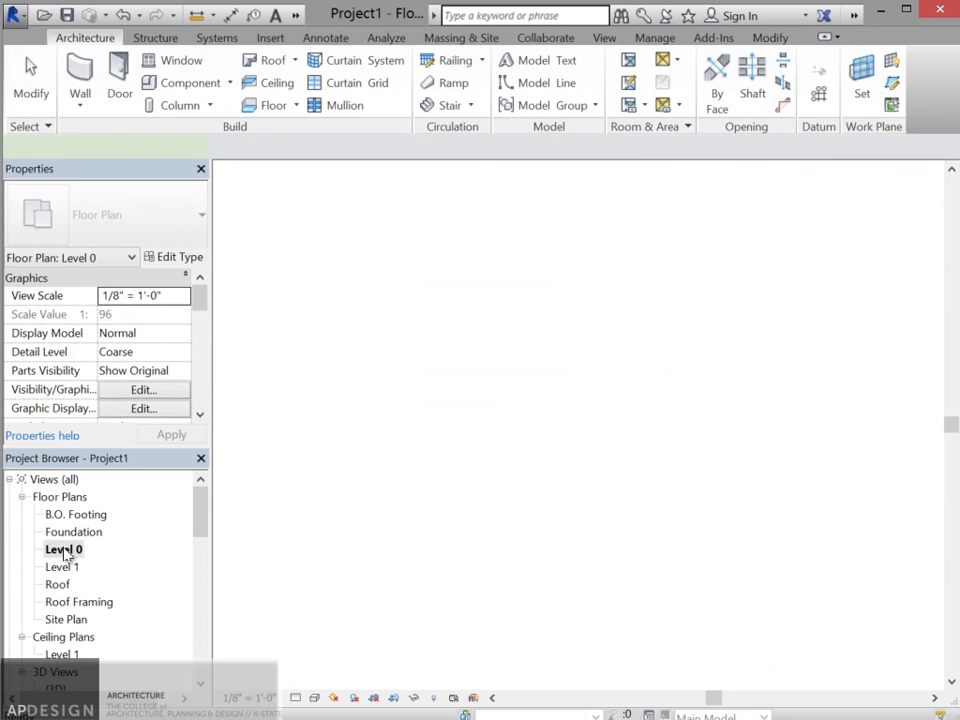
{"action": "scroll", "coordinate": [593, 470], "scroll_direction": "up", "scroll_amount": 4}
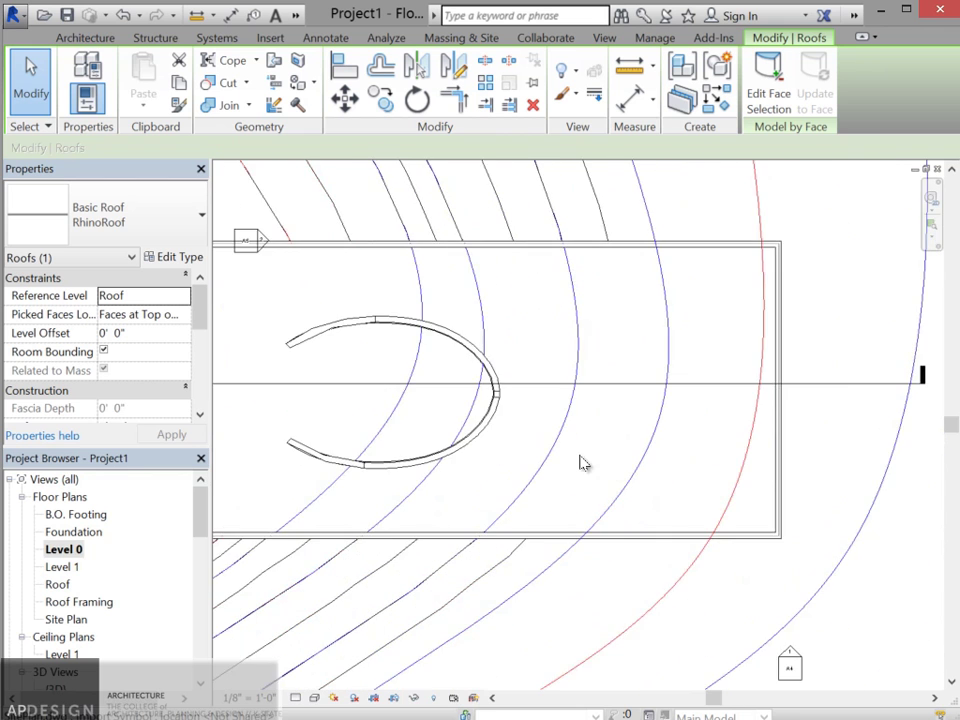
{"action": "scroll", "coordinate": [388, 321], "scroll_direction": "up", "scroll_amount": 2}
{"action": "scroll", "coordinate": [470, 370], "scroll_direction": "up", "scroll_amount": 1}
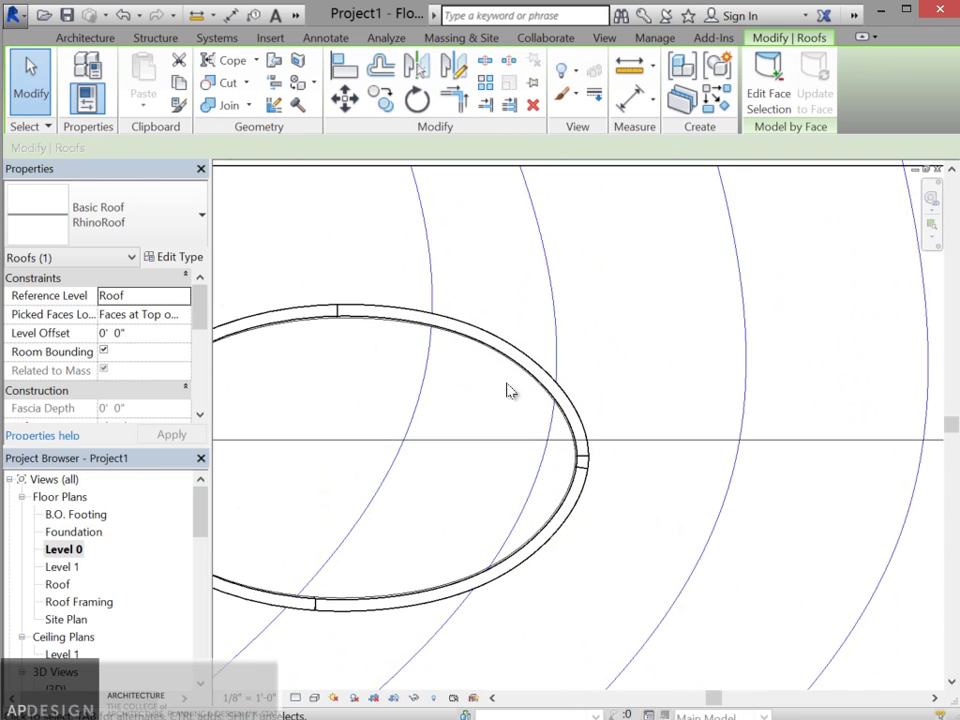
{"action": "left_click", "coordinate": [452, 698]}
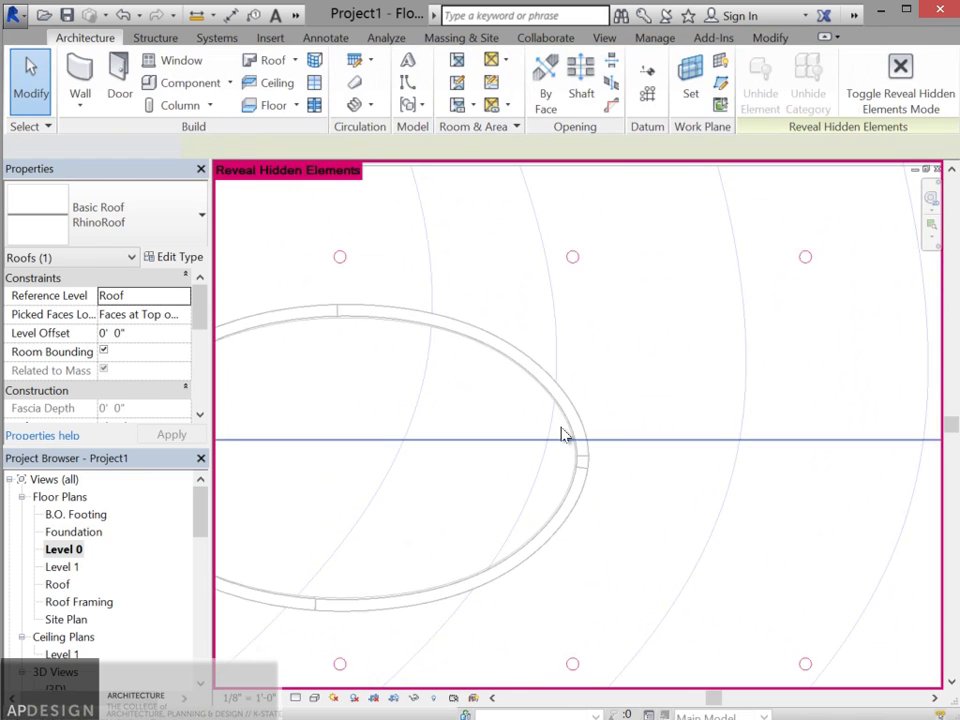
{"action": "right_click", "coordinate": [577, 270]}
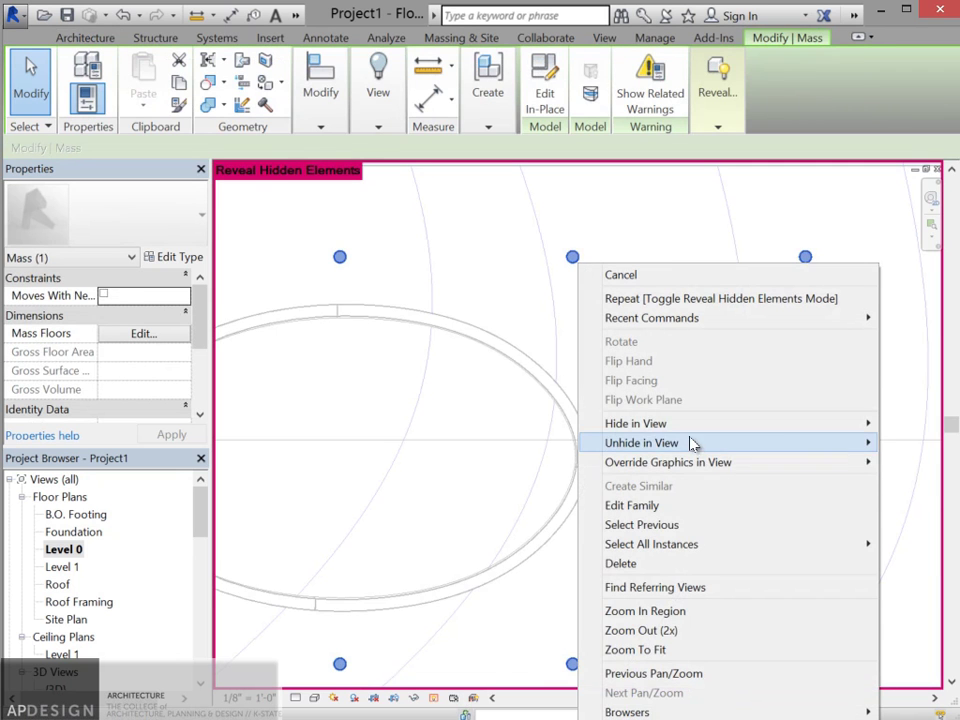
{"action": "mouse_move", "coordinate": [690, 443]}
{"action": "left_click", "coordinate": [924, 464]}
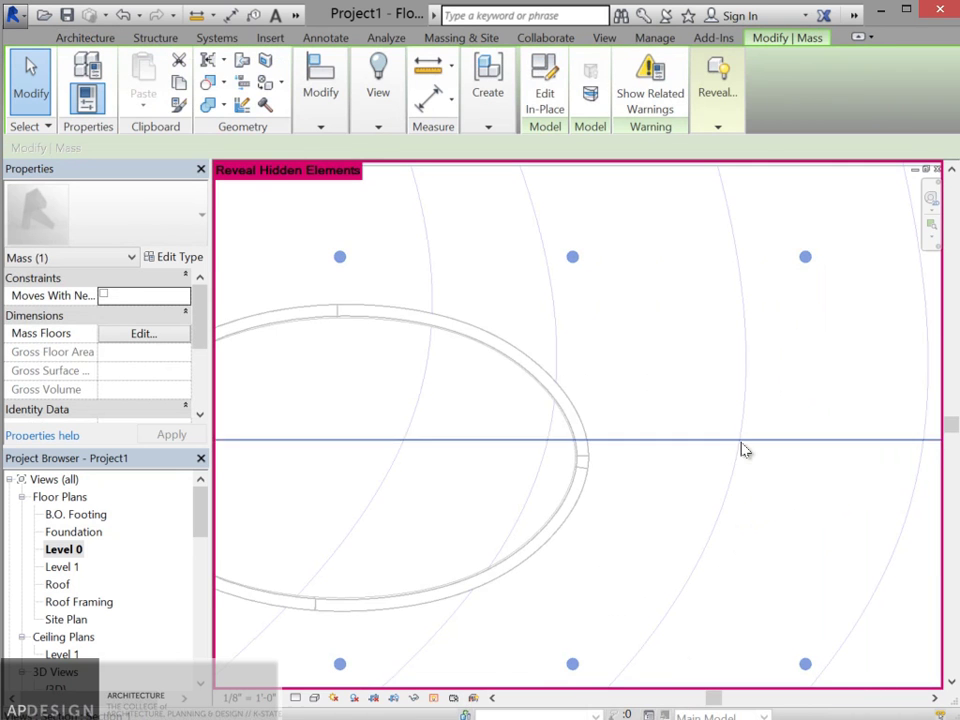
Step: Leave the reveal mode and examine the cut lines of the elliptical wall and nearby columns in the Level 0 plan
{"action": "left_click", "coordinate": [434, 703]}
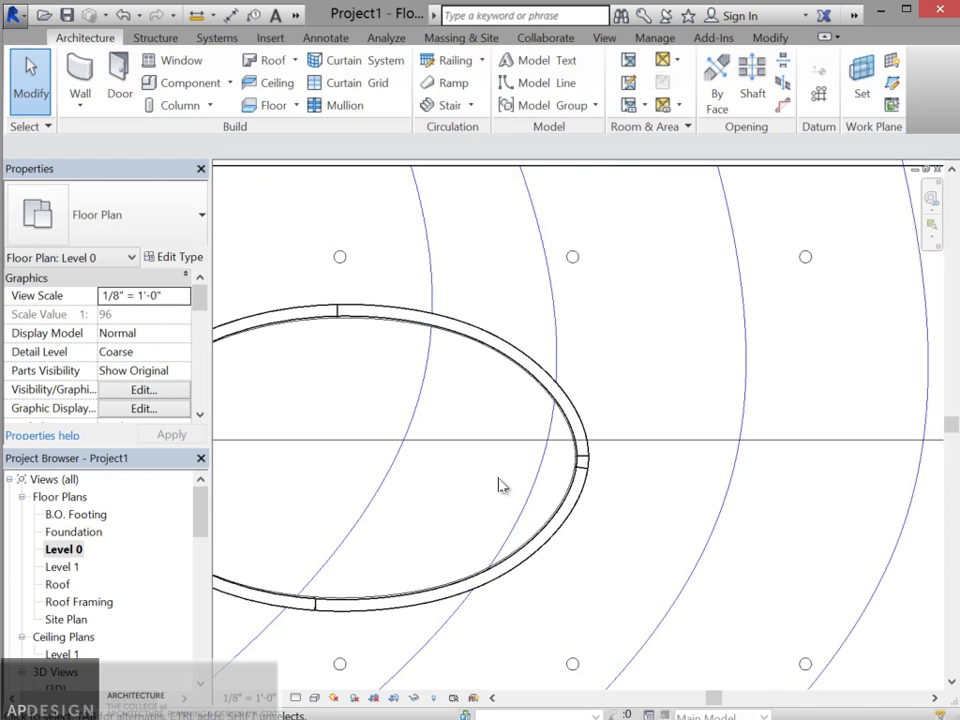
{"action": "scroll", "coordinate": [444, 327], "scroll_direction": "up", "scroll_amount": 3}
{"action": "scroll", "coordinate": [444, 327], "scroll_direction": "up", "scroll_amount": 3}
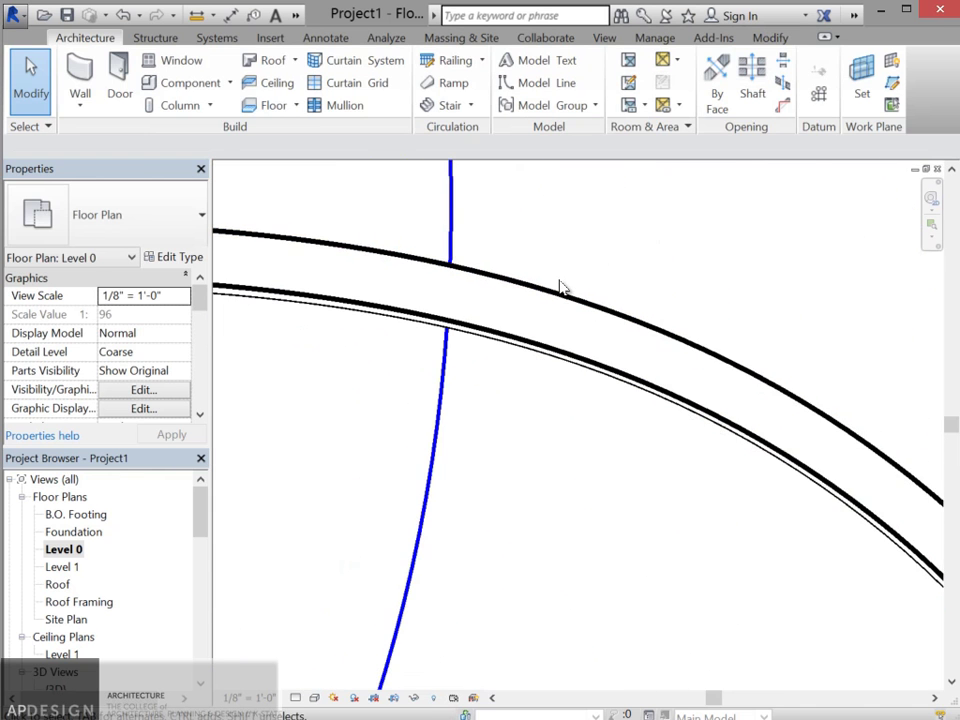
{"action": "scroll", "coordinate": [478, 292], "scroll_direction": "down", "scroll_amount": 3}
{"action": "scroll", "coordinate": [468, 284], "scroll_direction": "up", "scroll_amount": 2}
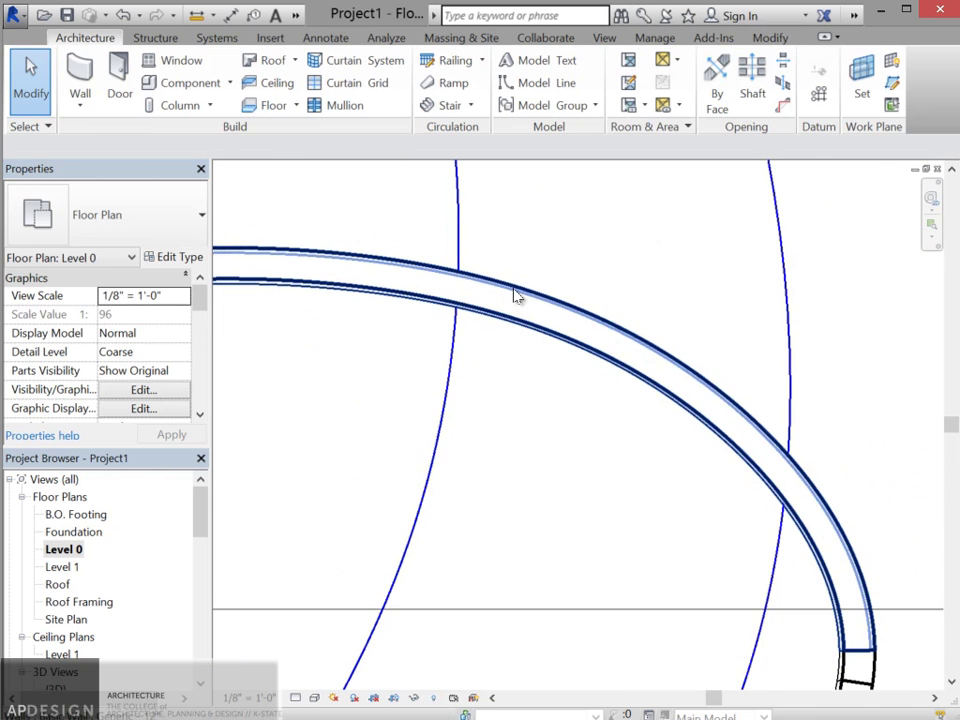
{"action": "scroll", "coordinate": [517, 296], "scroll_direction": "down", "scroll_amount": 3}
{"action": "scroll", "coordinate": [465, 295], "scroll_direction": "up", "scroll_amount": 5}
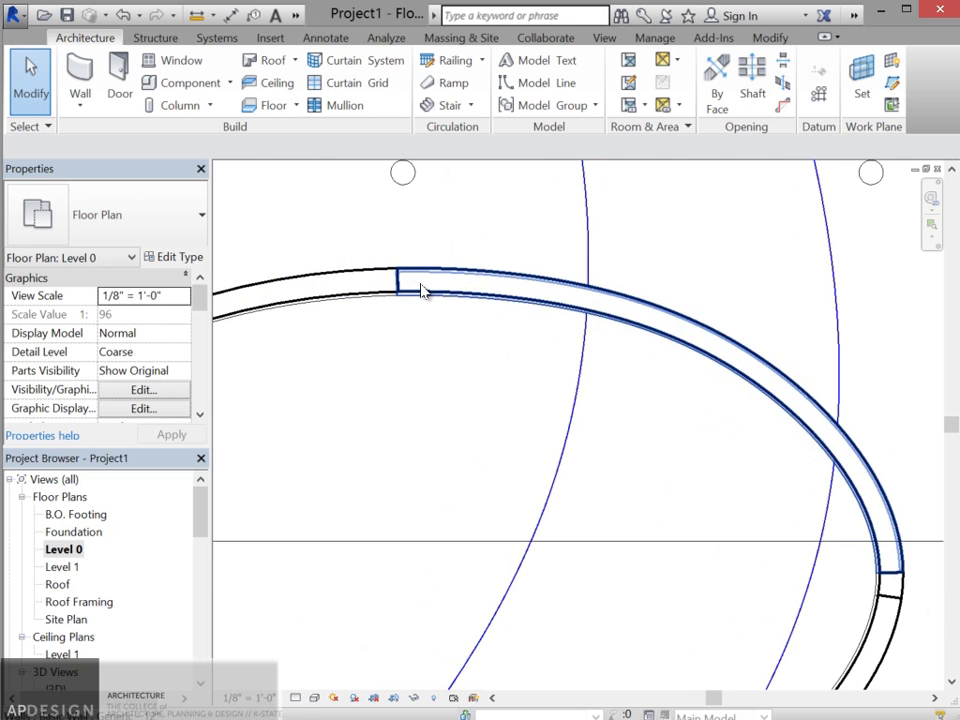
{"action": "scroll", "coordinate": [440, 268], "scroll_direction": "up", "scroll_amount": 2}
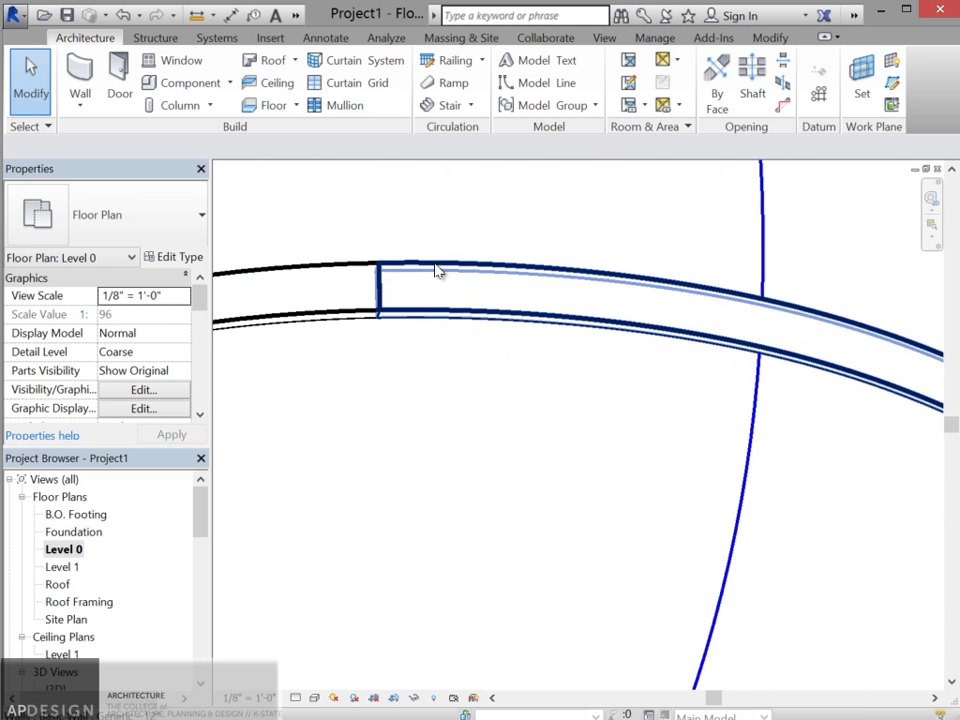
{"action": "scroll", "coordinate": [452, 270], "scroll_direction": "down", "scroll_amount": 5}
{"action": "scroll", "coordinate": [450, 240], "scroll_direction": "up", "scroll_amount": 4}
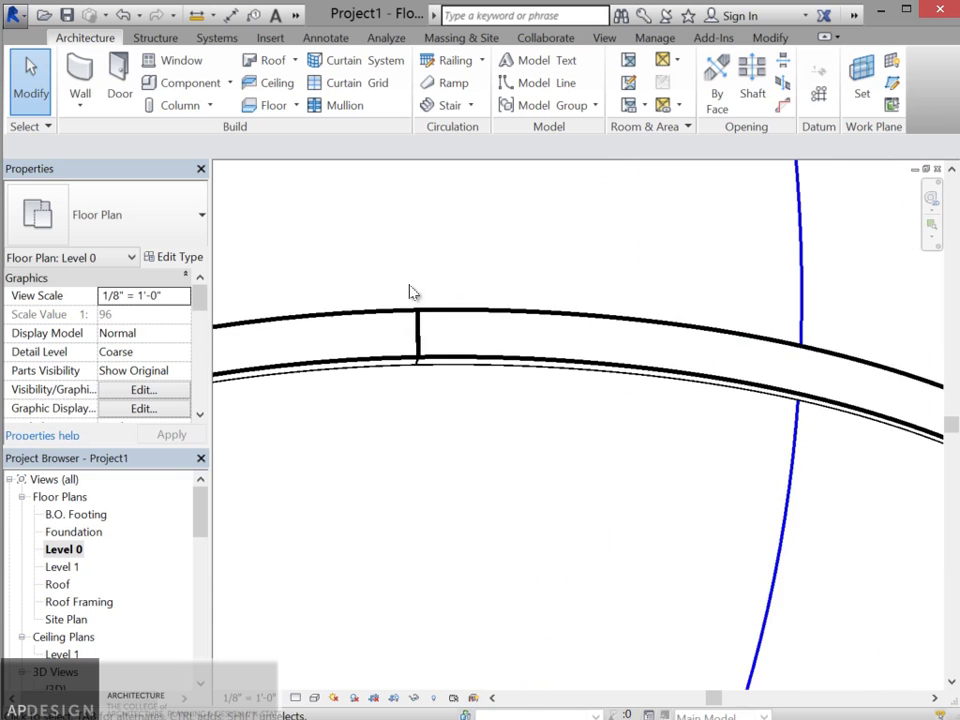
{"action": "scroll", "coordinate": [470, 255], "scroll_direction": "down", "scroll_amount": 1}
{"action": "middle_click_drag", "start_coordinate": [467, 254], "coordinate": [525, 519]}
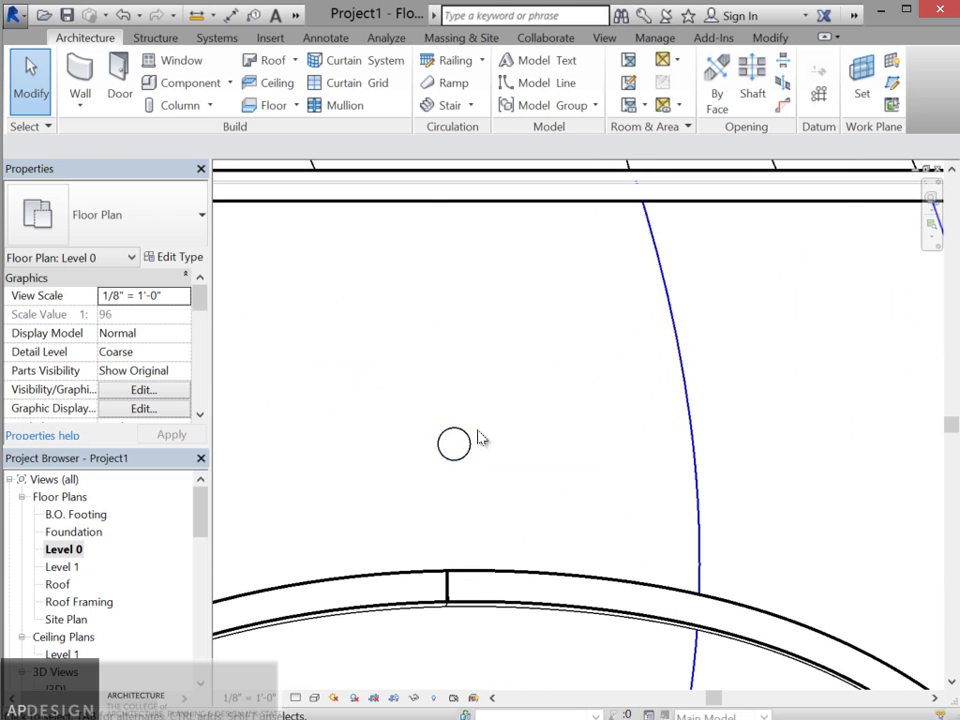
Step: Select the mass columns beside the elliptical wall and open the Object Styles from the Level 0 Visibility/Graphic Overrides
{"action": "left_click", "coordinate": [465, 446]}
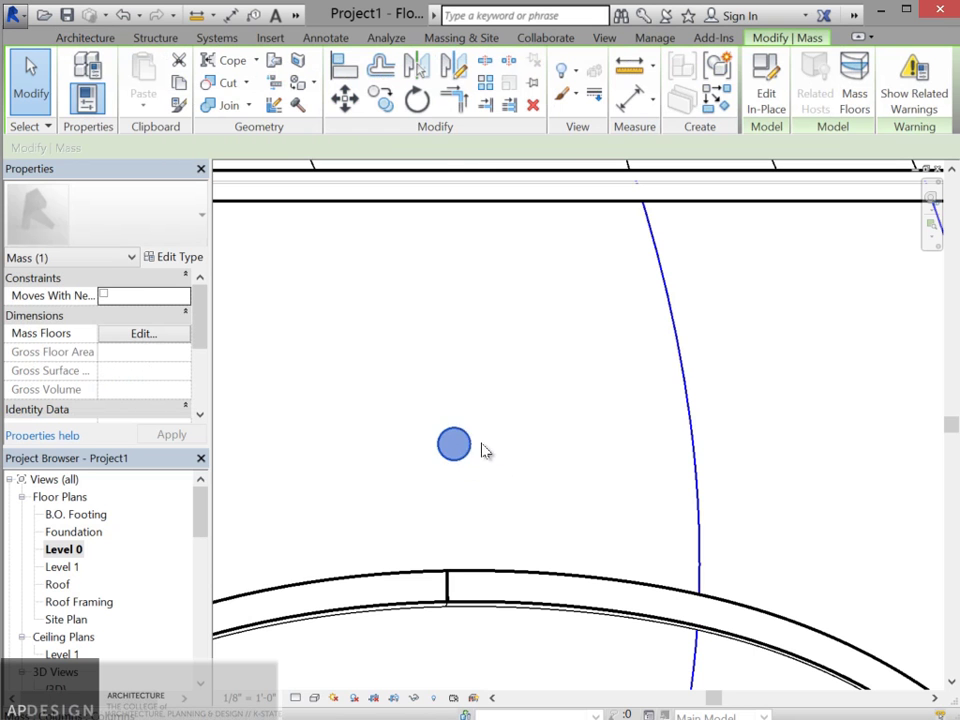
{"action": "scroll", "coordinate": [505, 445], "scroll_direction": "down", "scroll_amount": 3}
{"action": "scroll", "coordinate": [512, 439], "scroll_direction": "up", "scroll_amount": 2}
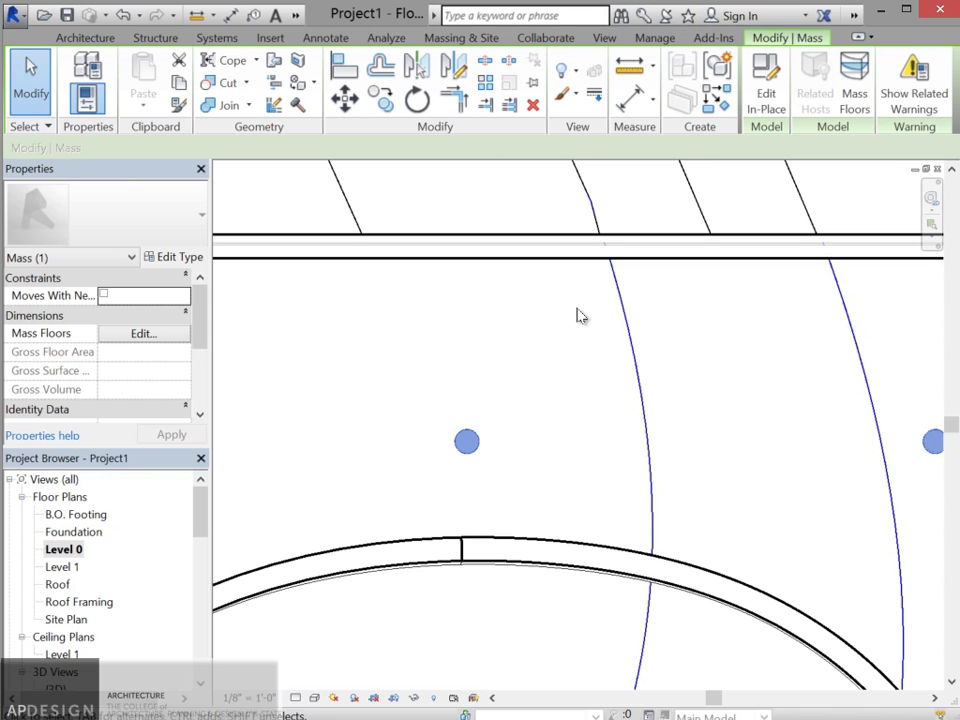
{"action": "key", "text": "v"}
{"action": "key", "text": "g"}
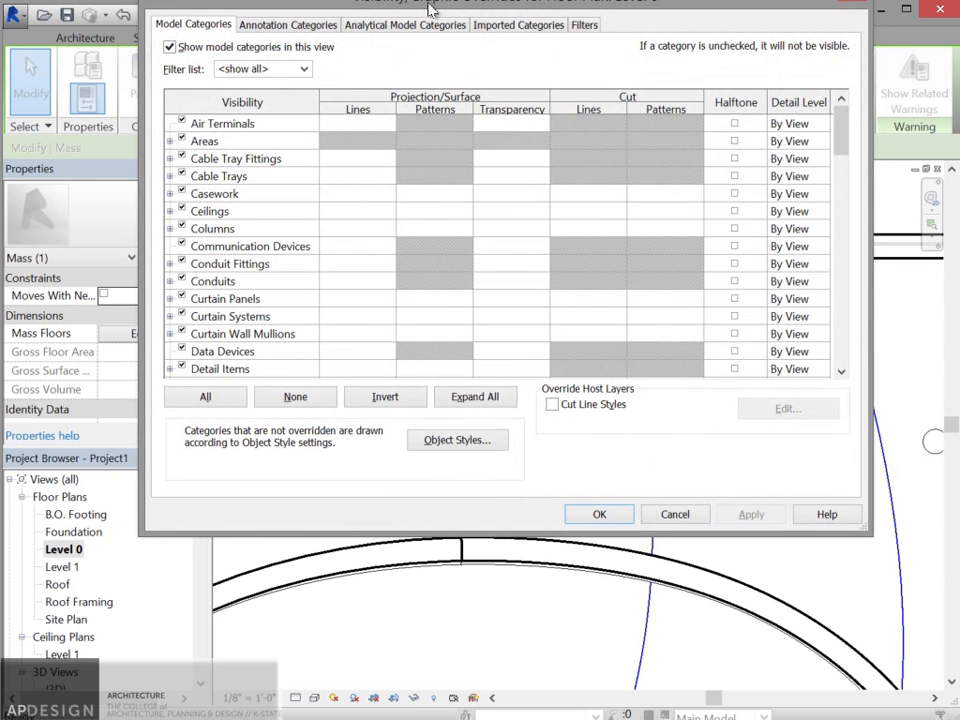
{"action": "left_click_drag", "start_coordinate": [430, 8], "coordinate": [434, 69]}
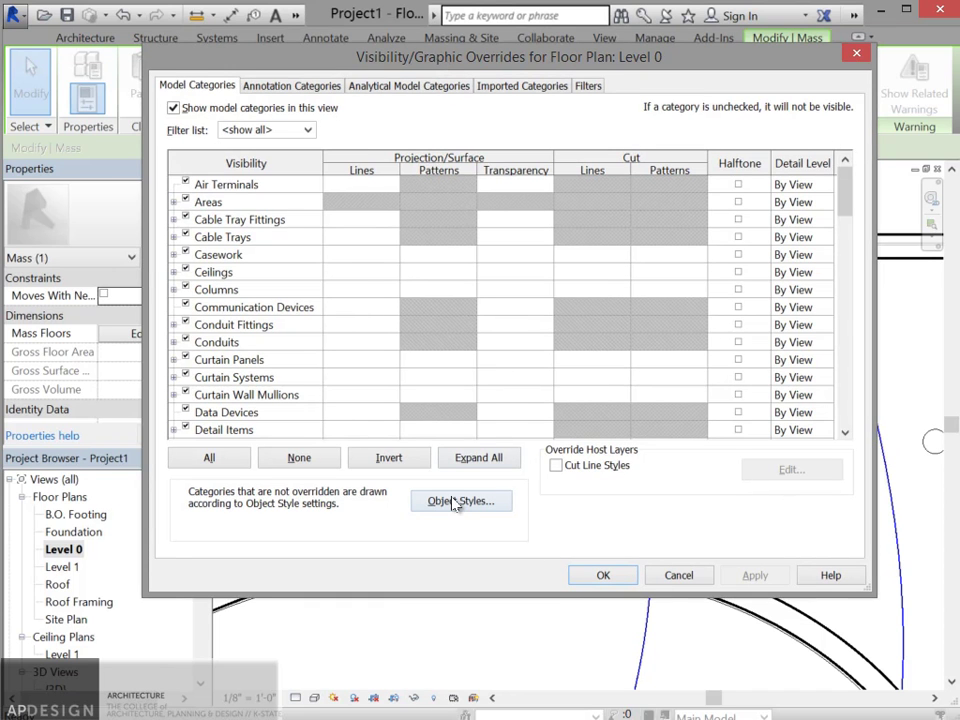
{"action": "left_click", "coordinate": [455, 501]}
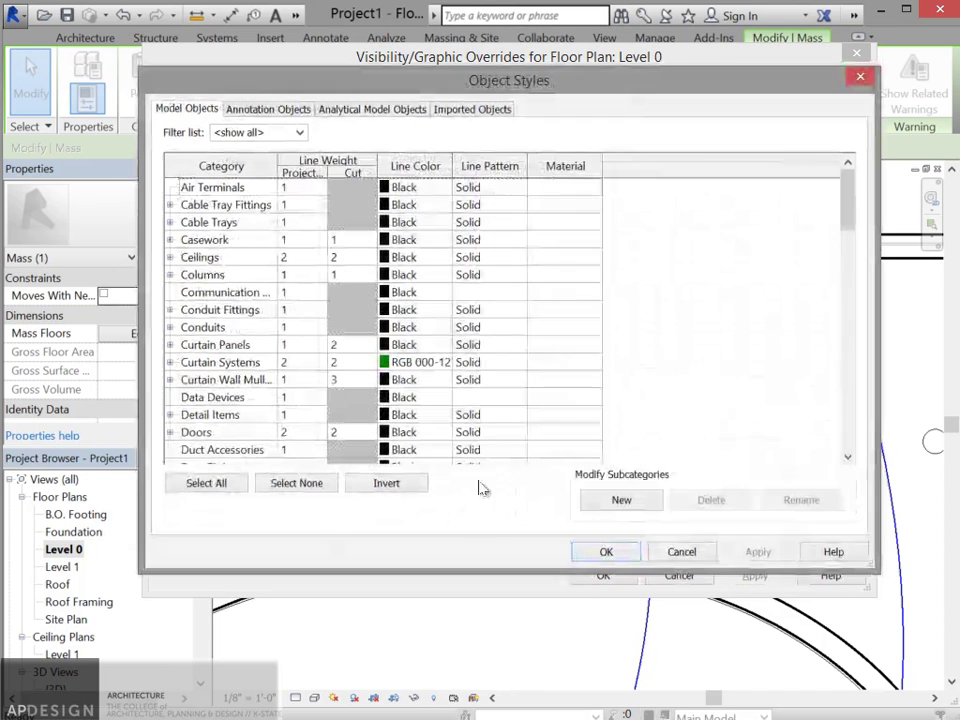
Step: Set the cut line weight of the Mass category to 5 in the model object styles
{"action": "left_click_drag", "start_coordinate": [840, 205], "coordinate": [868, 326]}
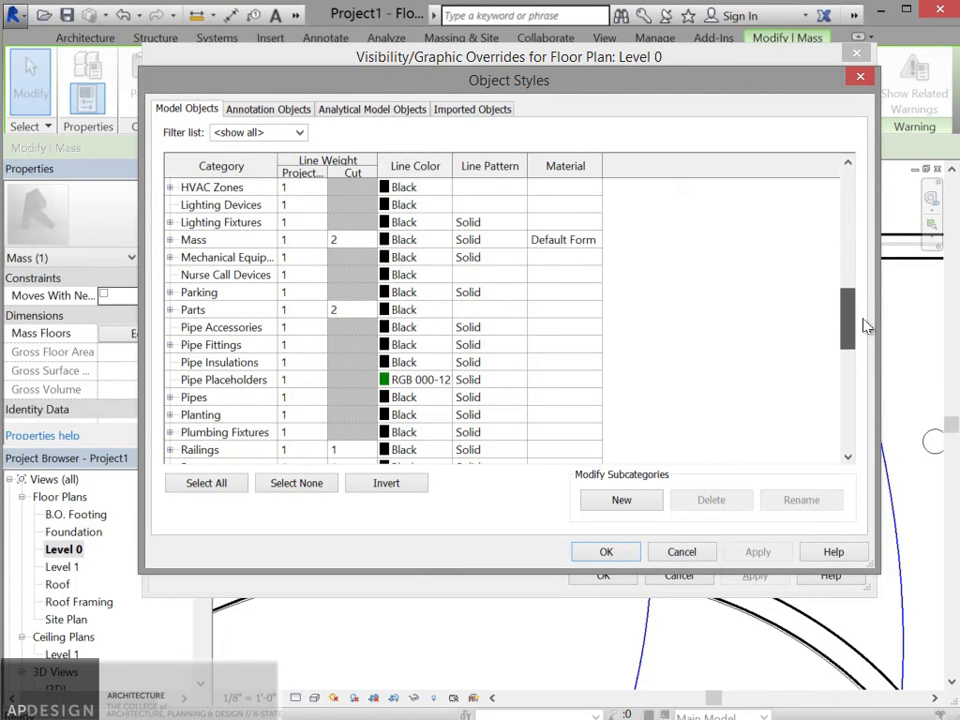
{"action": "left_click", "coordinate": [365, 244]}
{"action": "left_click", "coordinate": [370, 242]}
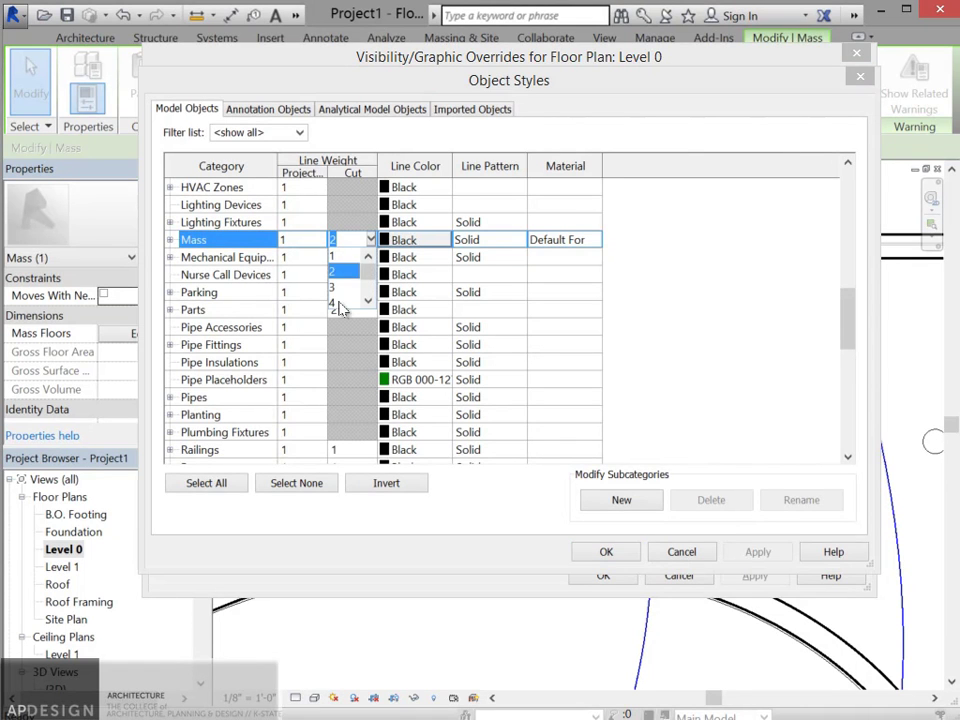
{"action": "left_click_drag", "start_coordinate": [368, 265], "coordinate": [372, 288]}
{"action": "scroll", "coordinate": [375, 287], "scroll_direction": "up", "scroll_amount": 1}
{"action": "left_click", "coordinate": [344, 294]}
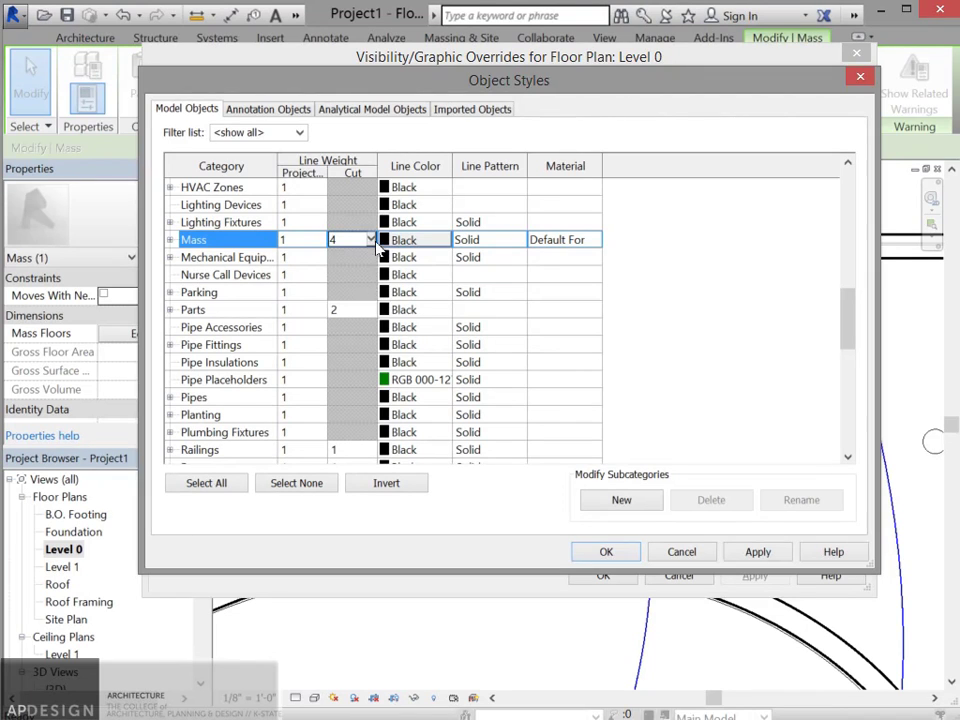
{"action": "left_click", "coordinate": [371, 241]}
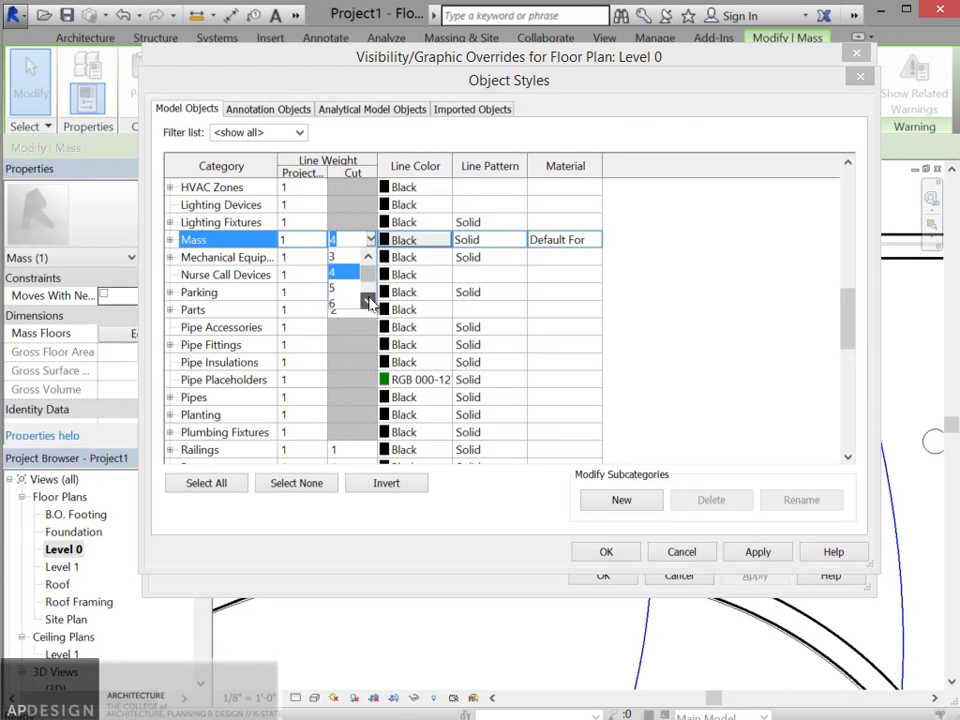
{"action": "left_click", "coordinate": [345, 289]}
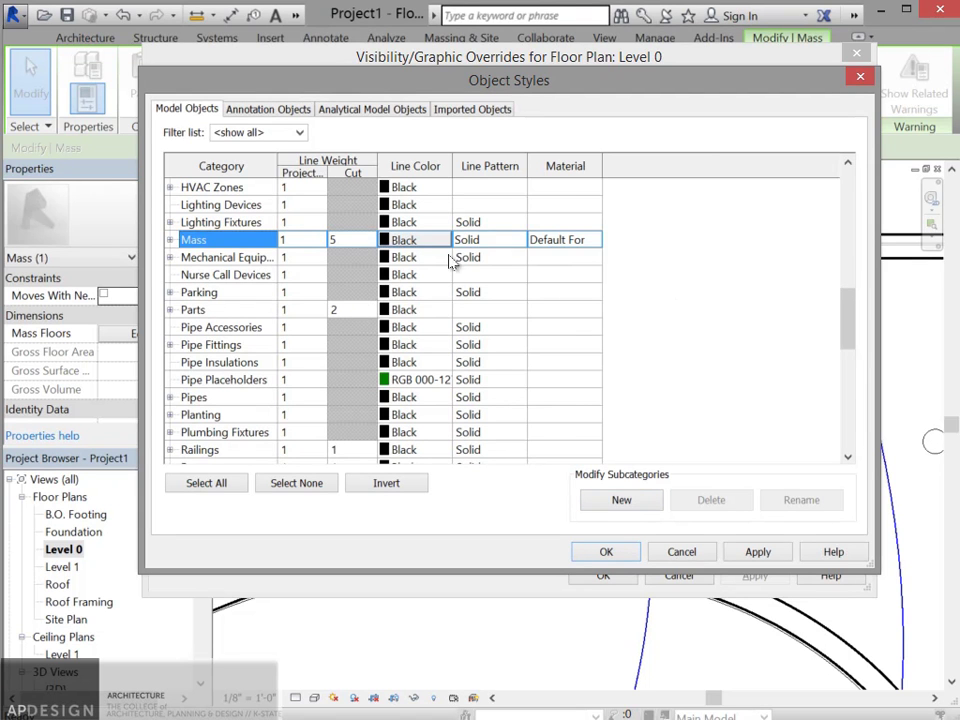
Step: Check the other categories' line weights and set the Structural Columns cut line weight to 6
{"action": "scroll", "coordinate": [420, 250], "scroll_direction": "up", "scroll_amount": 5}
{"action": "scroll", "coordinate": [370, 238], "scroll_direction": "up", "scroll_amount": 6}
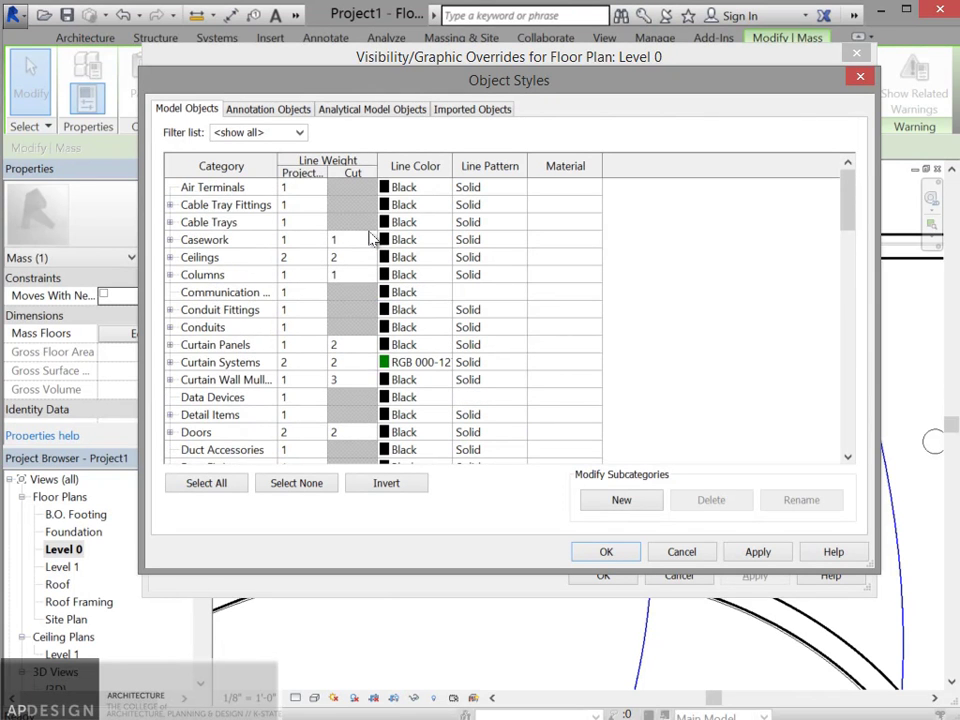
{"action": "scroll", "coordinate": [370, 238], "scroll_direction": "down", "scroll_amount": 11}
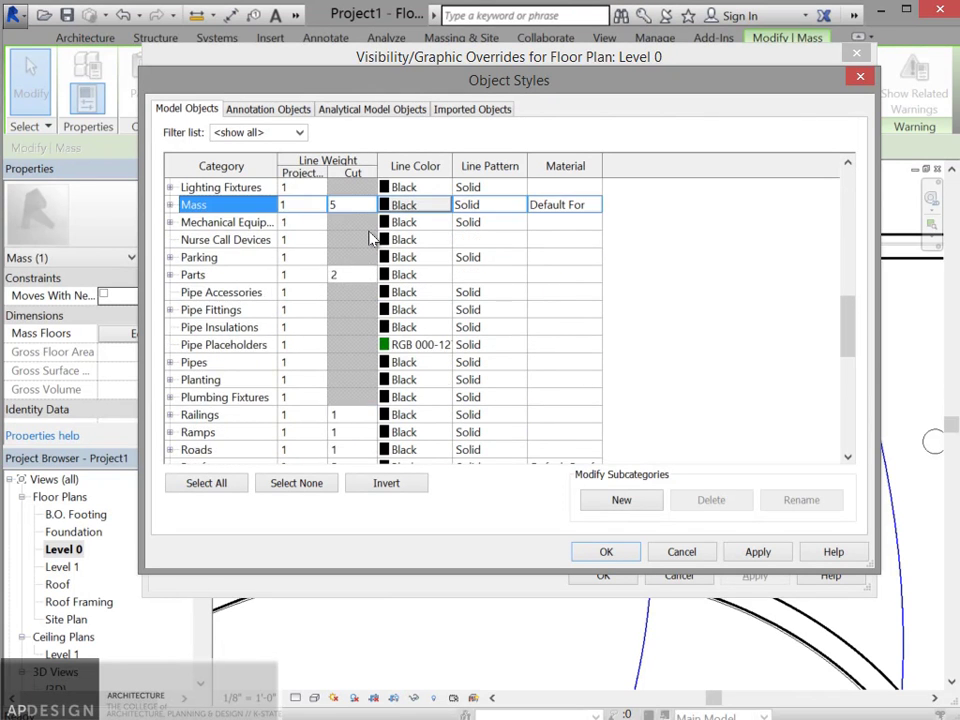
{"action": "scroll", "coordinate": [370, 238], "scroll_direction": "down", "scroll_amount": 5}
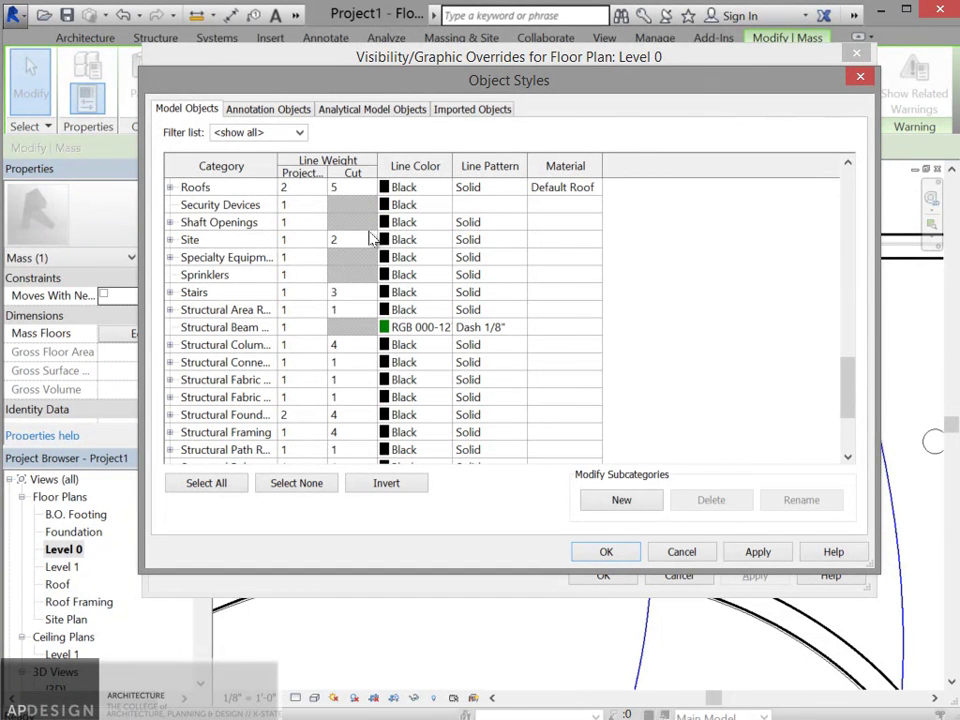
{"action": "left_click", "coordinate": [368, 346]}
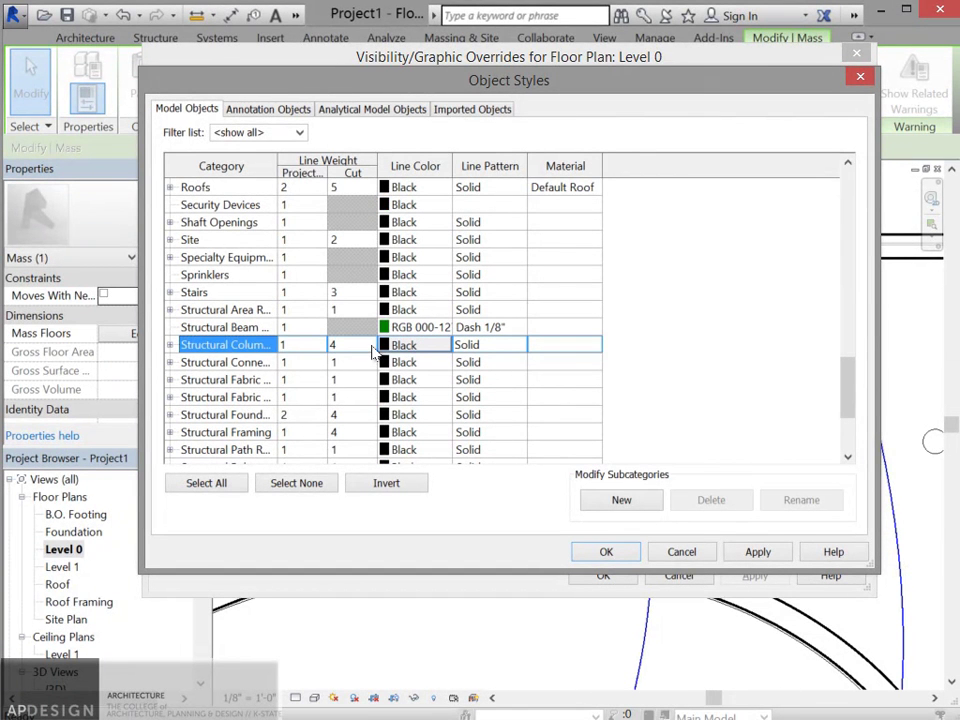
{"action": "left_click", "coordinate": [357, 175]}
{"action": "left_click", "coordinate": [370, 345]}
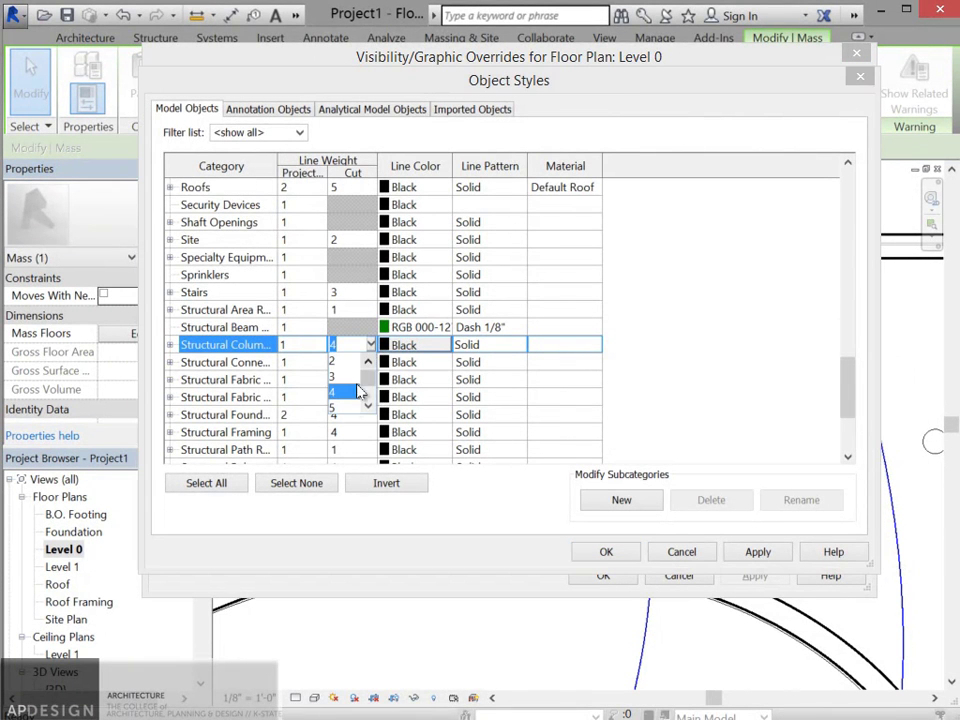
{"action": "left_click", "coordinate": [352, 400]}
Step: Set the cut line weight of the Structural Framing category to 5
{"action": "left_click", "coordinate": [372, 436]}
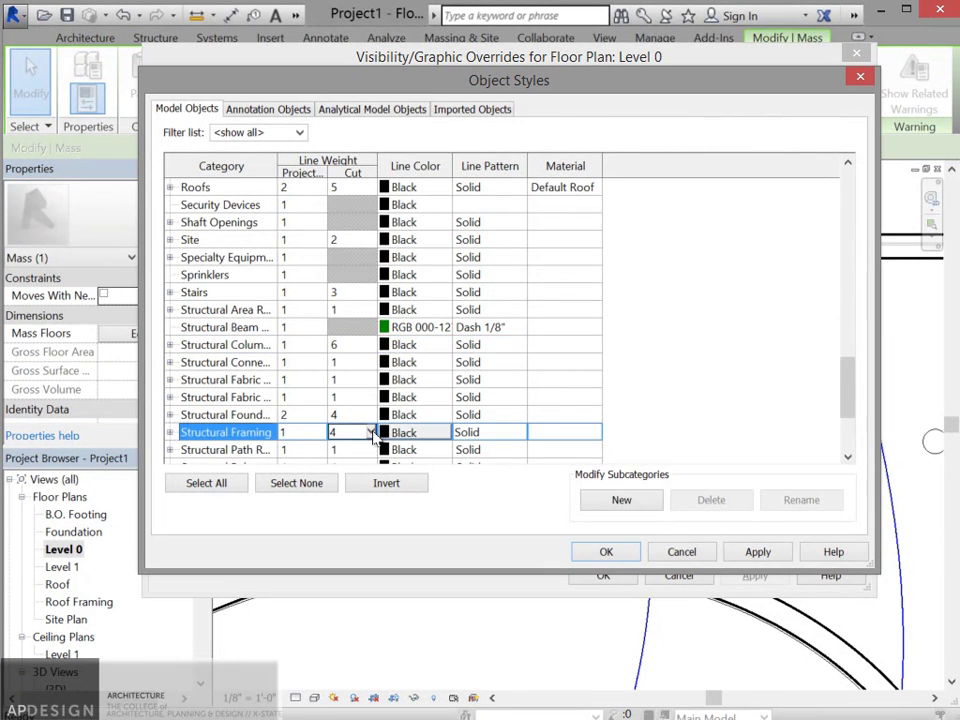
{"action": "left_click", "coordinate": [372, 432]}
{"action": "left_click", "coordinate": [355, 488]}
{"action": "left_click", "coordinate": [392, 380]}
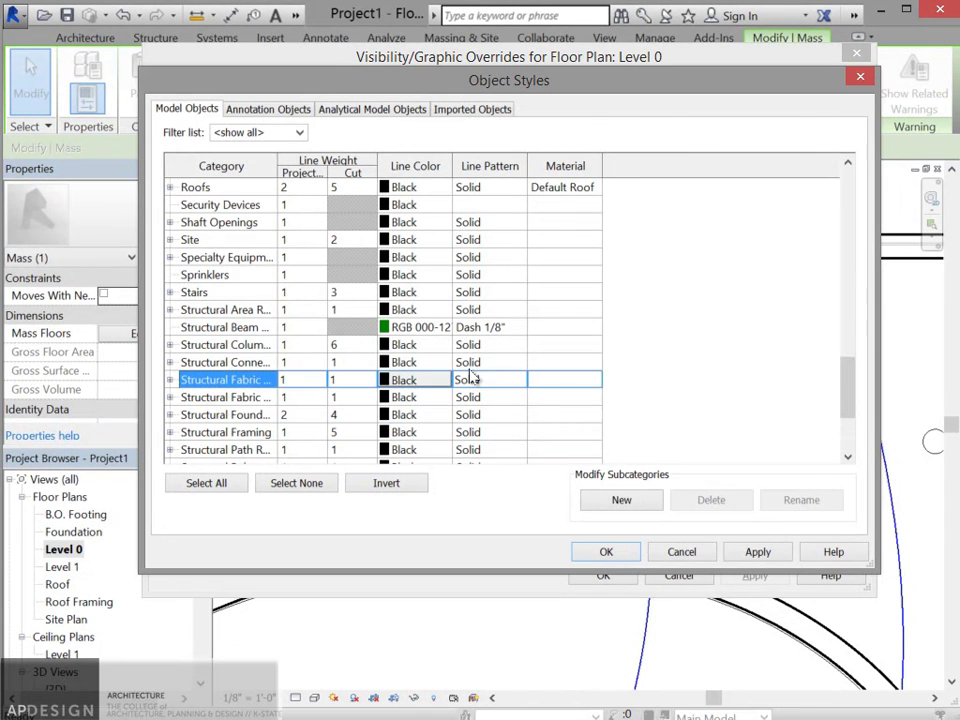
Step: Set the cut line weight of the Structural Columns category to 5
{"action": "left_click", "coordinate": [369, 345]}
{"action": "left_click", "coordinate": [370, 345]}
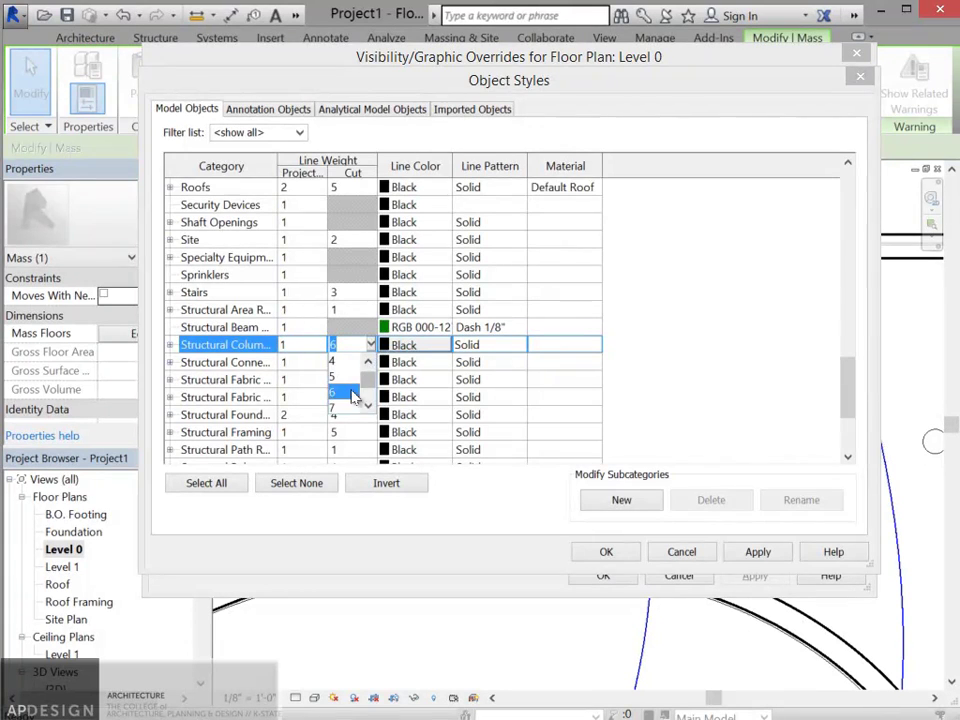
{"action": "left_click", "coordinate": [350, 378]}
{"action": "left_click", "coordinate": [620, 349]}
Step: Set the cut line weight of the Structural Foundations category to 5
{"action": "scroll", "coordinate": [636, 352], "scroll_direction": "down", "scroll_amount": 3}
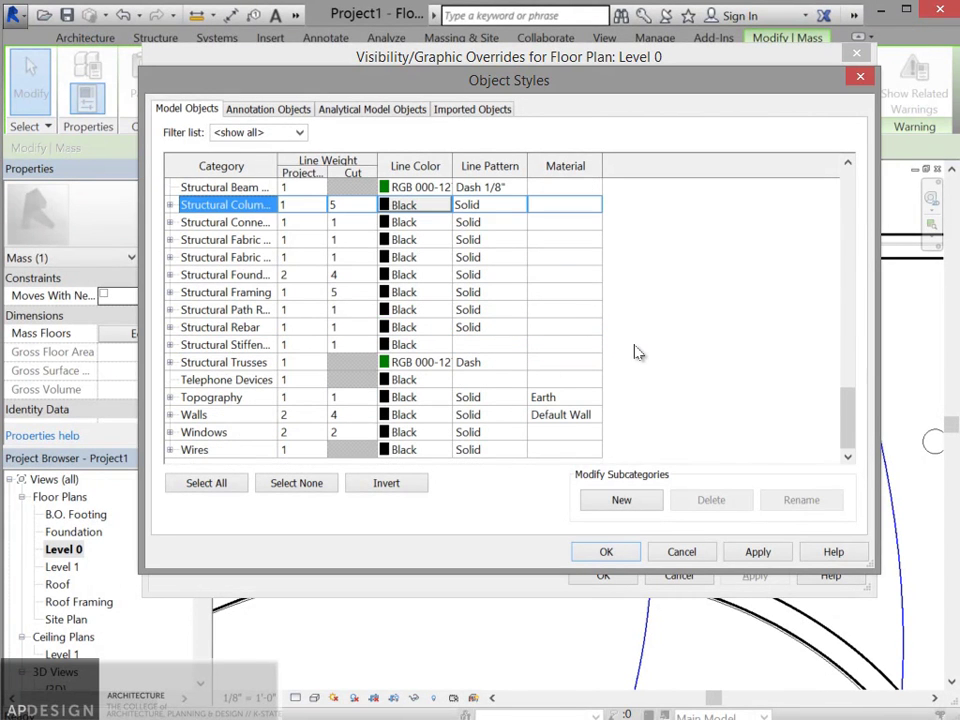
{"action": "left_click", "coordinate": [385, 277]}
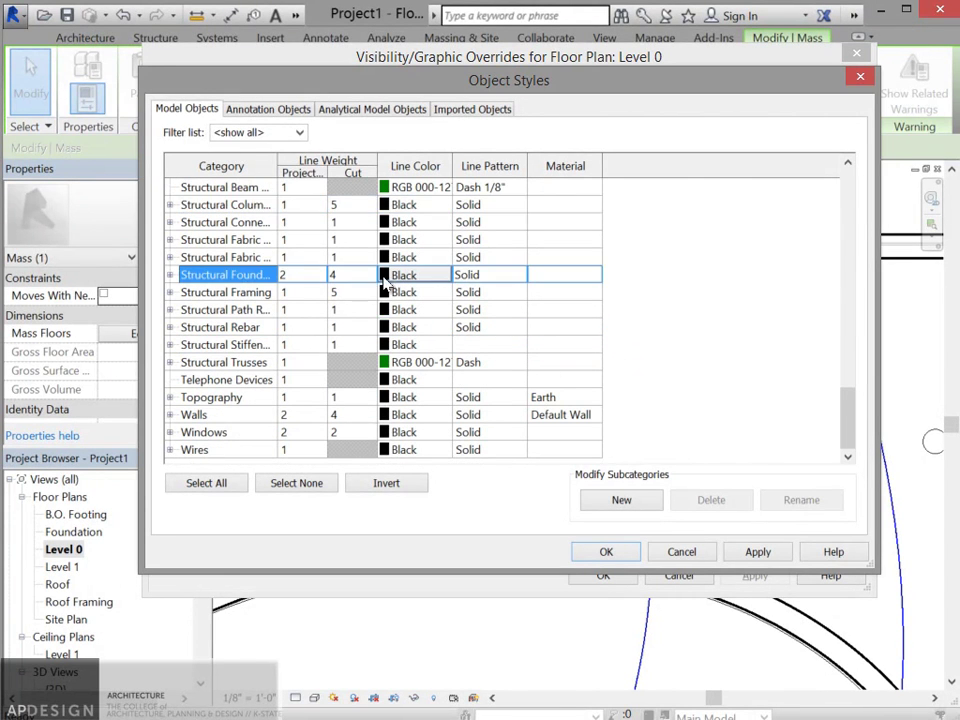
{"action": "left_click", "coordinate": [385, 277]}
{"action": "left_click", "coordinate": [572, 478]}
{"action": "left_click", "coordinate": [369, 274]}
{"action": "left_click", "coordinate": [370, 274]}
{"action": "left_click", "coordinate": [343, 338]}
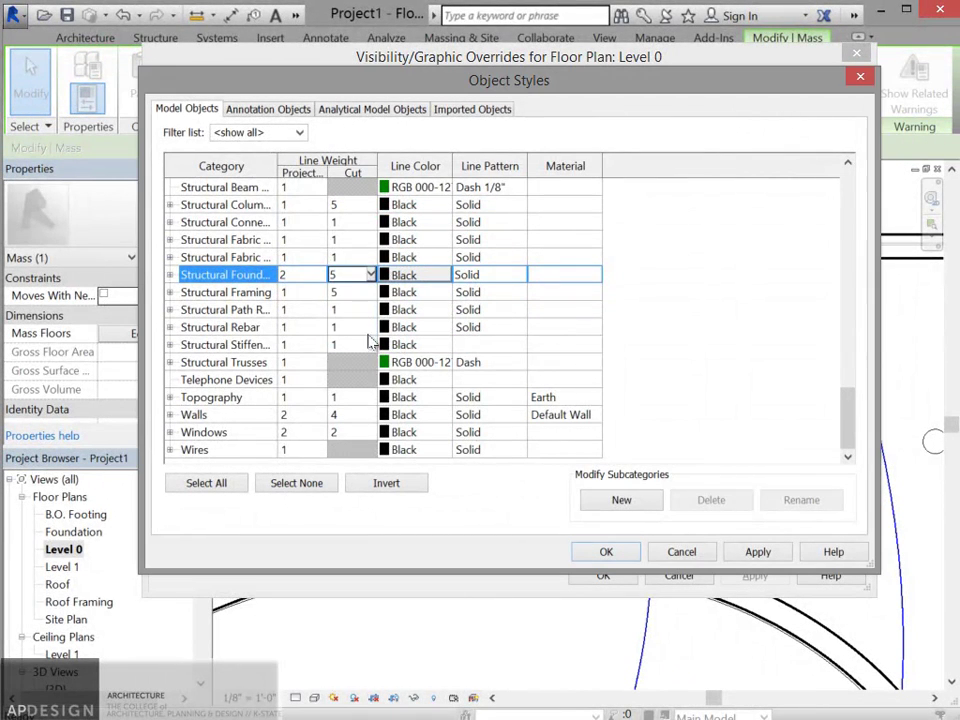
Step: Set the Walls category's cut line weight to 5, then apply the object styles and confirm the Level 0 graphic overrides
{"action": "left_click", "coordinate": [370, 420]}
{"action": "left_click", "coordinate": [370, 418]}
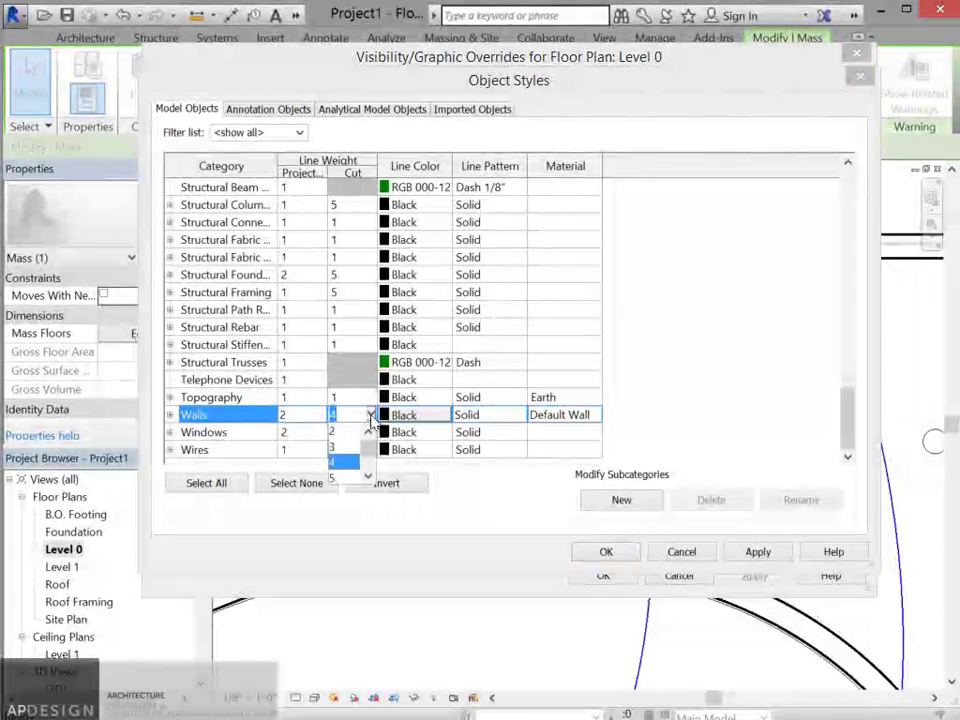
{"action": "left_click", "coordinate": [340, 460]}
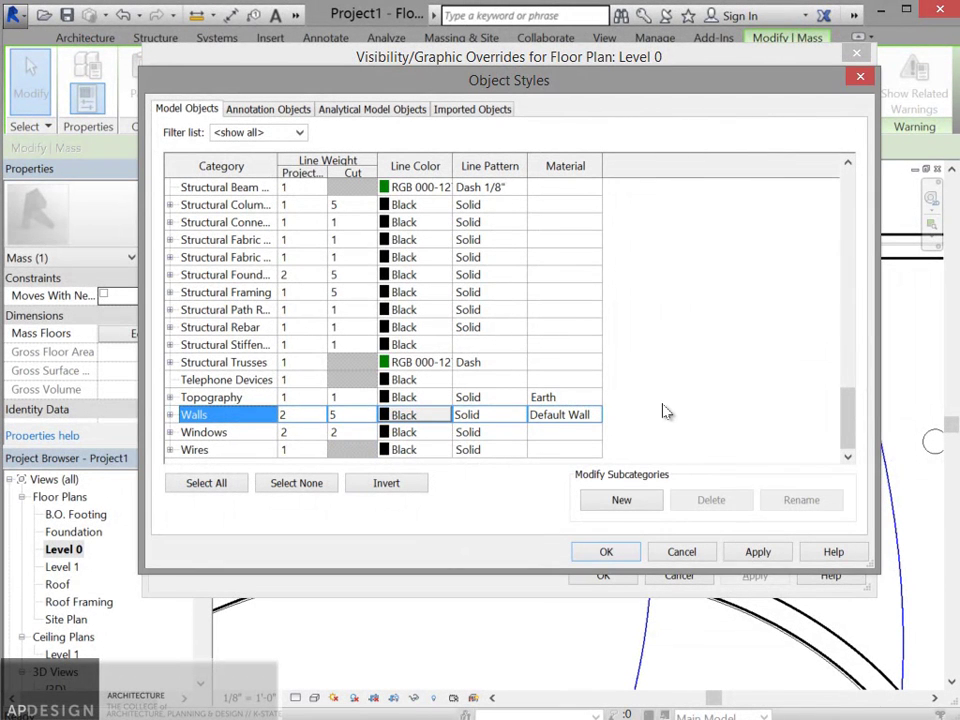
{"action": "left_click", "coordinate": [762, 553]}
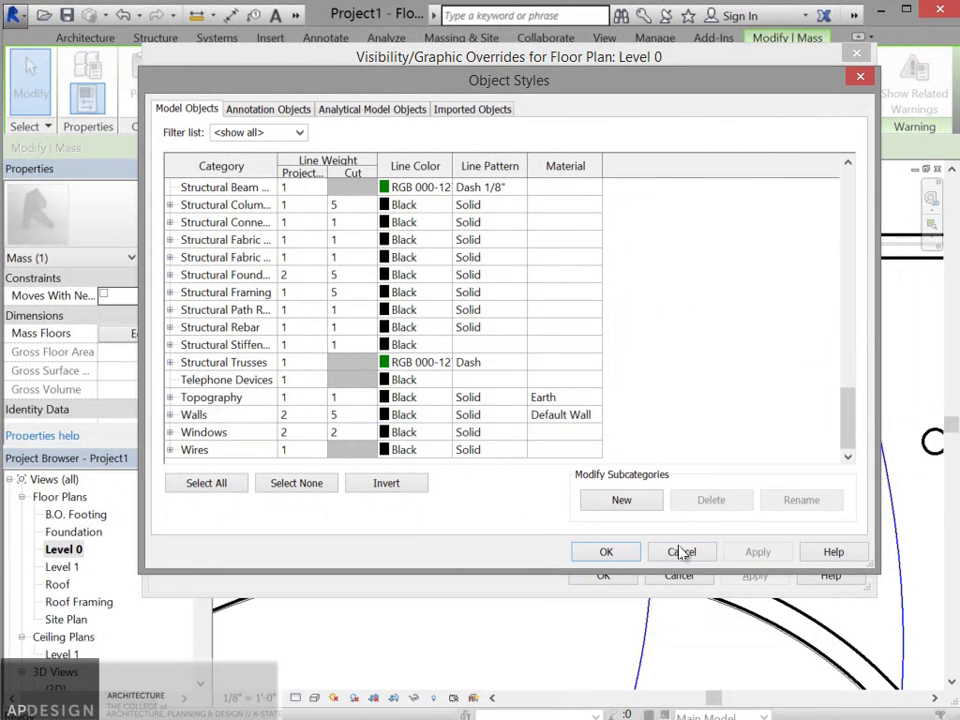
{"action": "scroll", "coordinate": [715, 367], "scroll_direction": "up", "scroll_amount": 8}
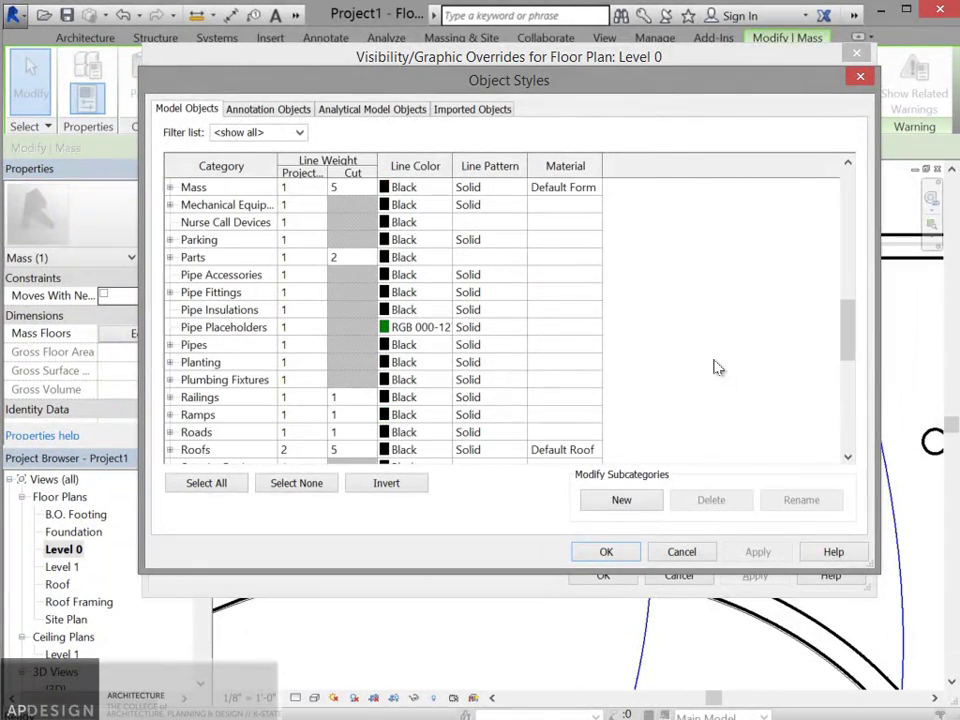
{"action": "left_click", "coordinate": [605, 551]}
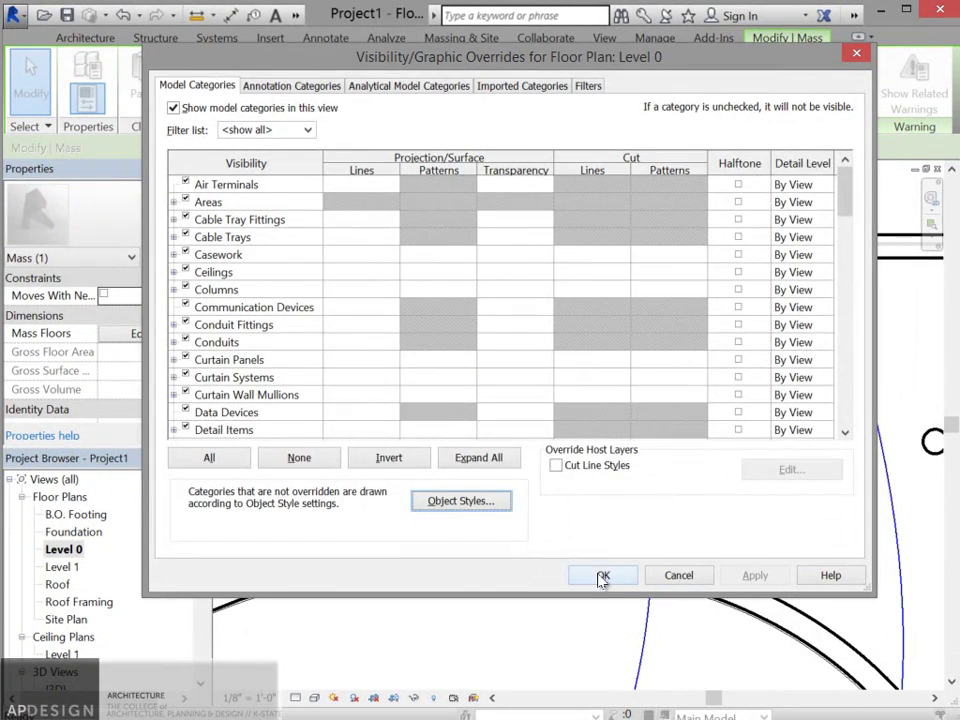
{"action": "left_click", "coordinate": [603, 576]}
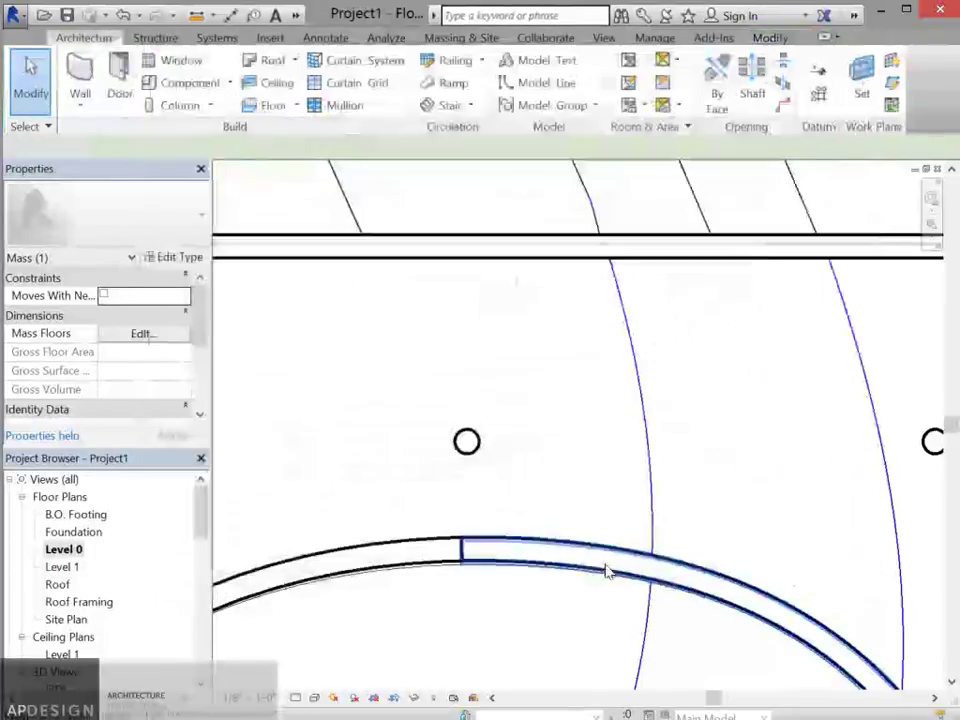
Step: Examine the outlines of the mass columns and walls across the whole Level 0 floor plan
{"action": "scroll", "coordinate": [612, 422], "scroll_direction": "down", "scroll_amount": 4}
{"action": "scroll", "coordinate": [590, 423], "scroll_direction": "up", "scroll_amount": 4}
{"action": "scroll", "coordinate": [566, 424], "scroll_direction": "down", "scroll_amount": 8}
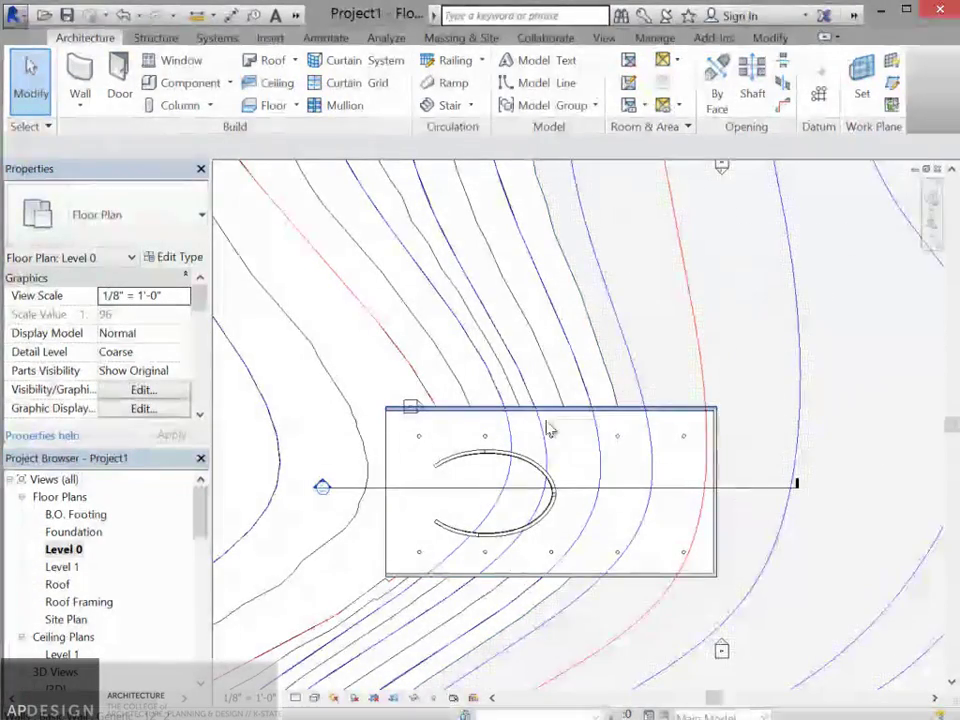
Step: Hide the imported SitePlan.dwg contour drawing in the Level 0 floor plan
{"action": "scroll", "coordinate": [560, 428], "scroll_direction": "up", "scroll_amount": 2}
{"action": "left_click", "coordinate": [530, 424]}
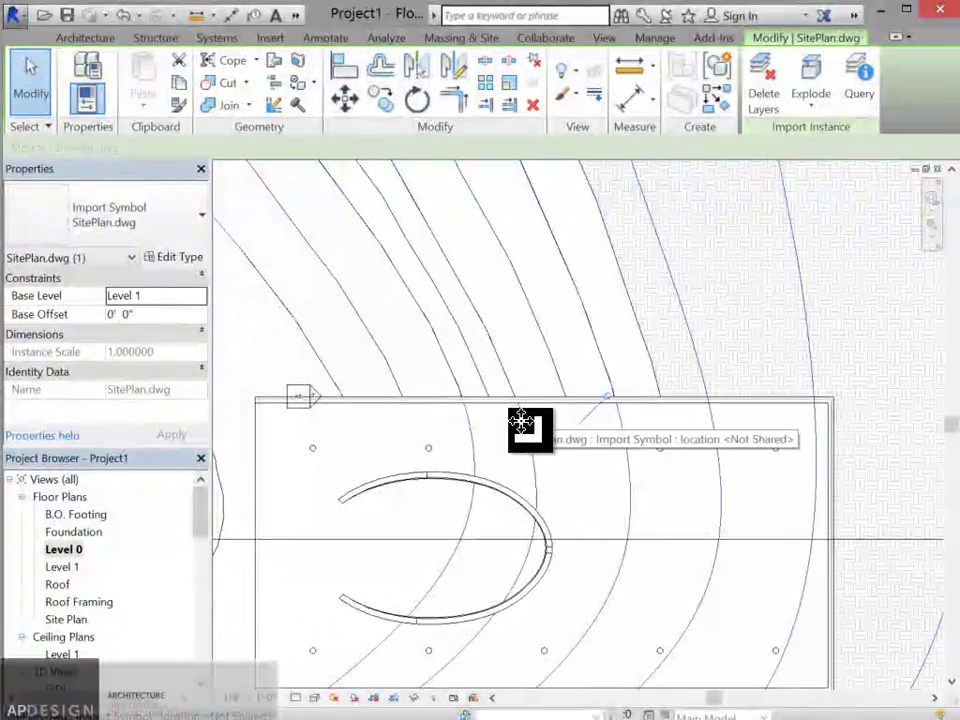
{"action": "right_click", "coordinate": [521, 423]}
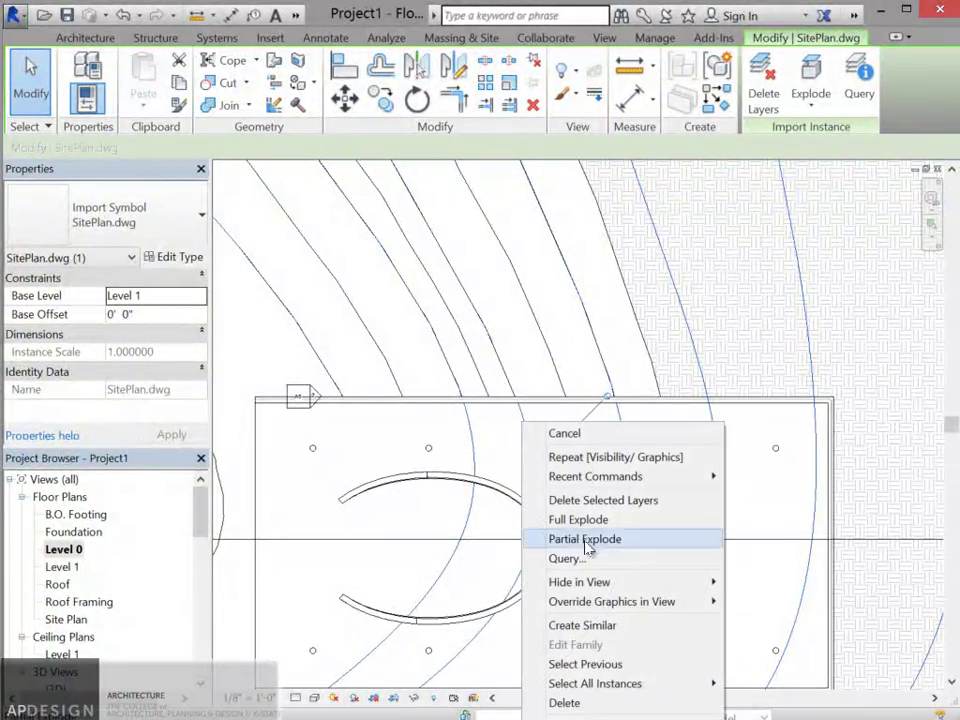
{"action": "mouse_move", "coordinate": [540, 581]}
{"action": "left_click", "coordinate": [762, 584]}
{"action": "scroll", "coordinate": [619, 469], "scroll_direction": "down", "scroll_amount": 3}
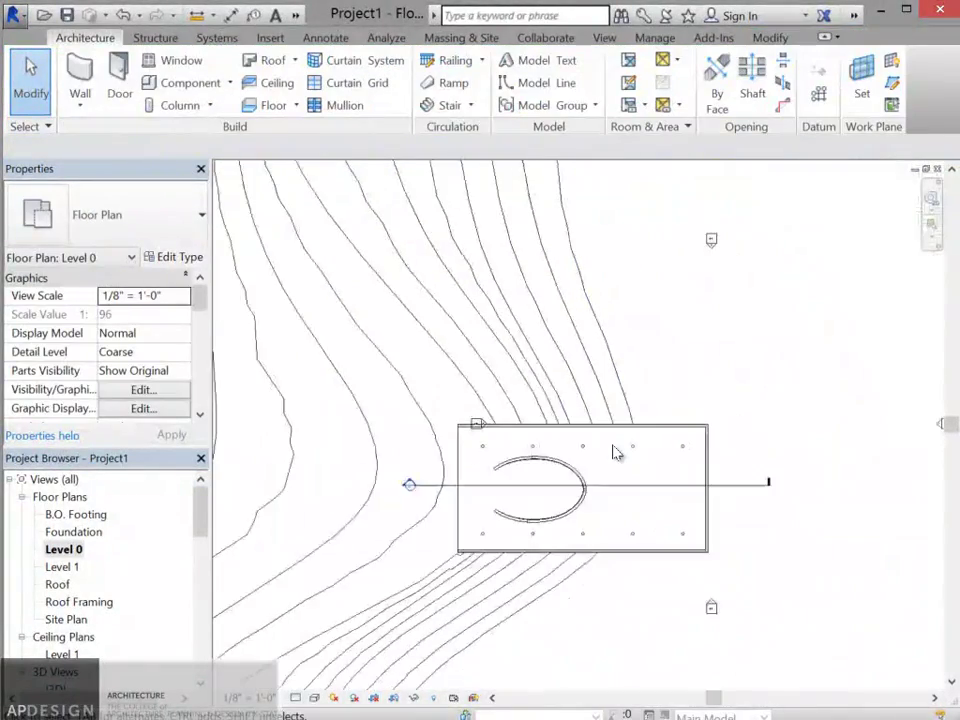
Step: Examine the earth hatch outside the building's walls in the Level 0 floor plan
{"action": "middle_click_drag", "start_coordinate": [614, 451], "coordinate": [444, 386]}
{"action": "scroll", "coordinate": [444, 386], "scroll_direction": "up", "scroll_amount": 1}
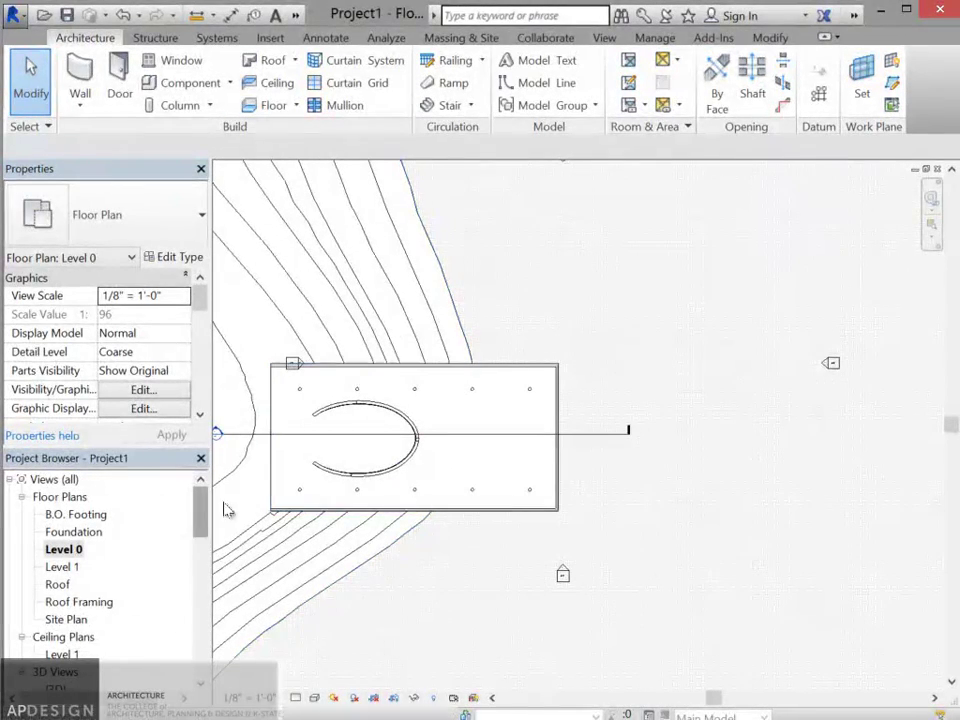
{"action": "scroll", "coordinate": [612, 366], "scroll_direction": "up", "scroll_amount": 5}
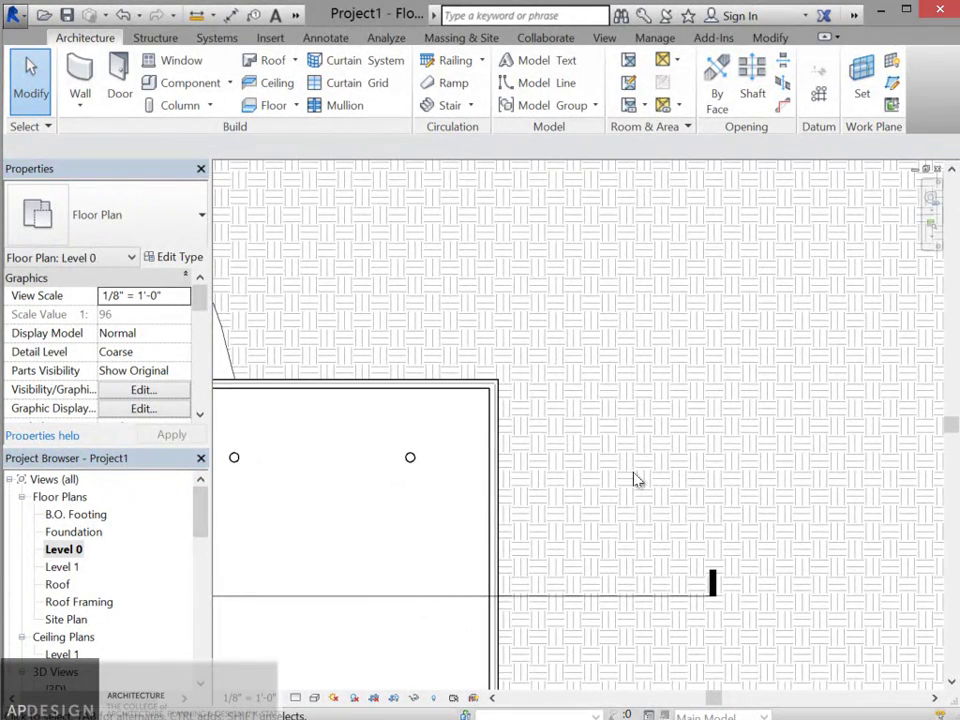
{"action": "scroll", "coordinate": [636, 475], "scroll_direction": "down", "scroll_amount": 4}
{"action": "scroll", "coordinate": [636, 467], "scroll_direction": "up", "scroll_amount": 4}
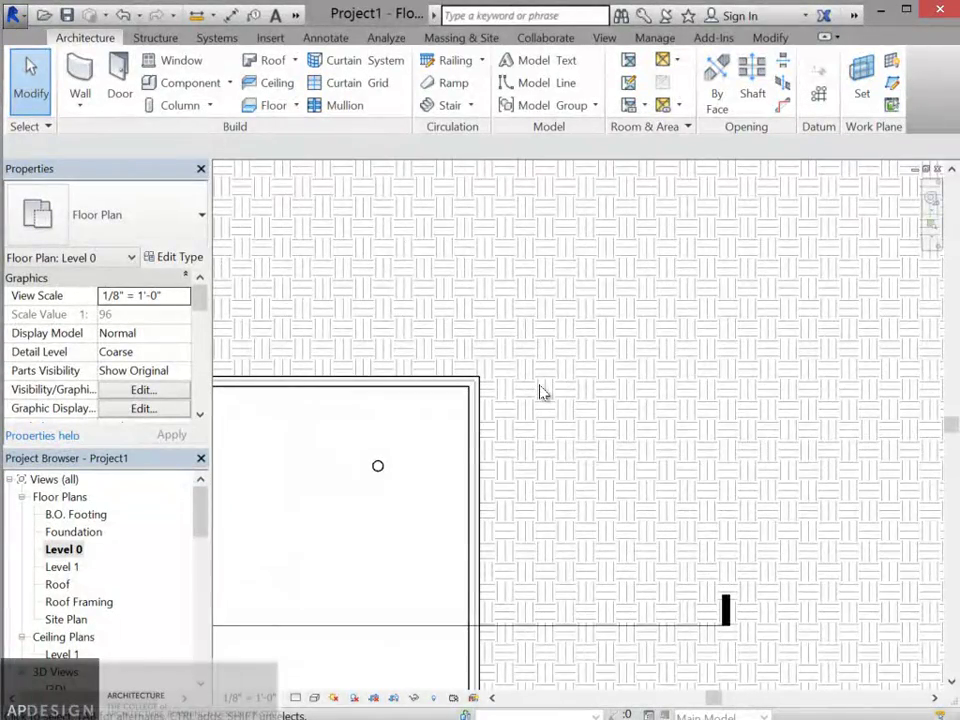
{"action": "scroll", "coordinate": [540, 392], "scroll_direction": "down", "scroll_amount": 4}
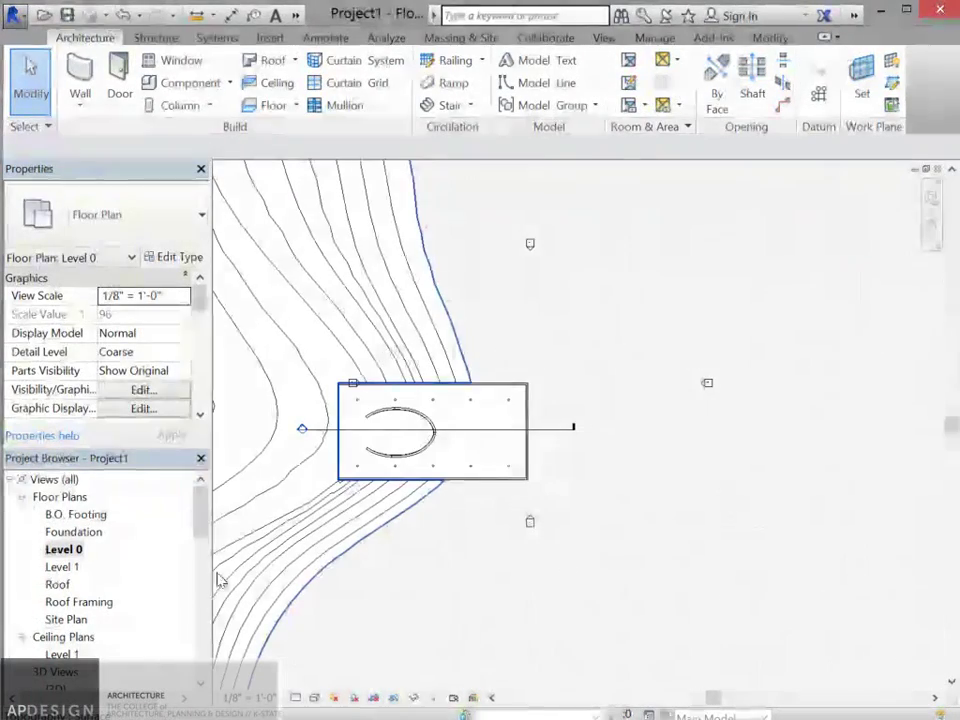
Step: Open the Section 1 view and examine the earth hatch beside the cut basement wall
{"action": "scroll", "coordinate": [183, 611], "scroll_direction": "down", "scroll_amount": 2}
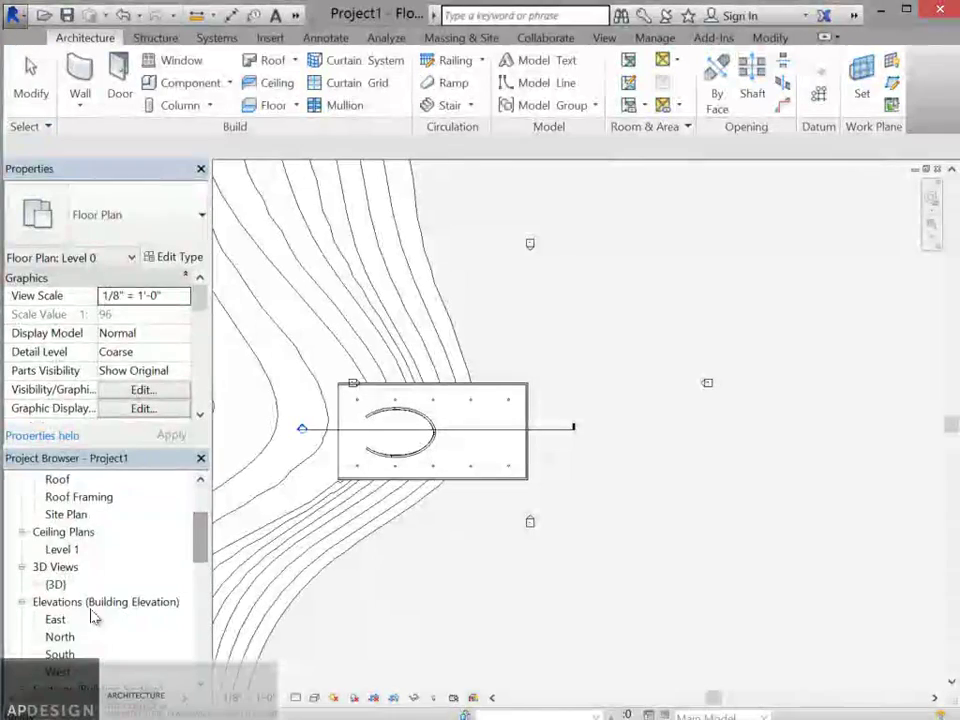
{"action": "scroll", "coordinate": [188, 580], "scroll_direction": "down", "scroll_amount": 2}
{"action": "double_click", "coordinate": [173, 601]}
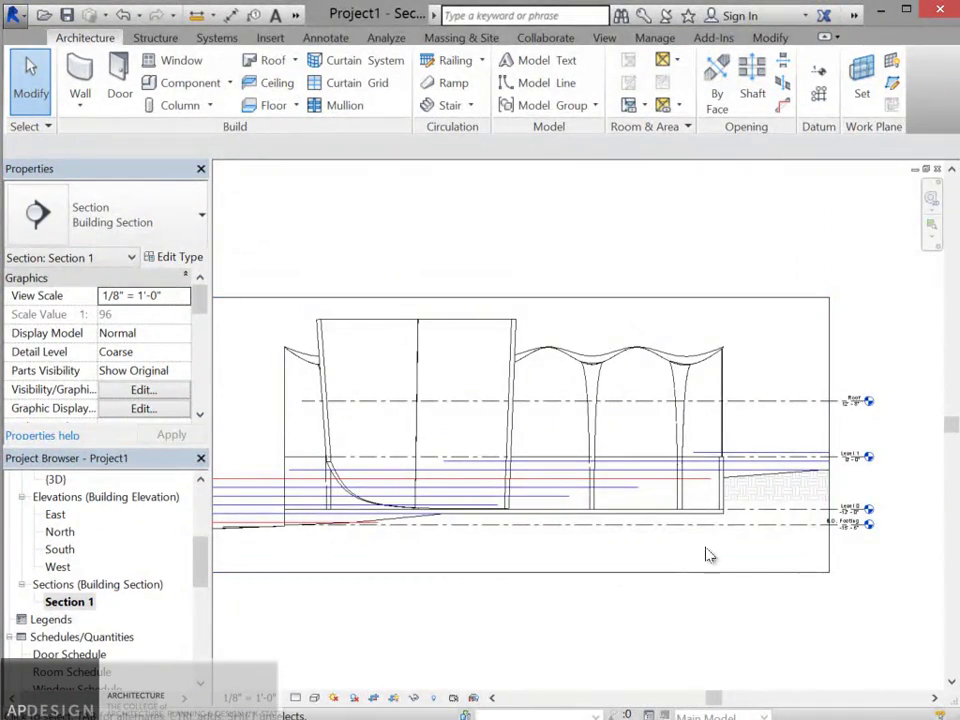
{"action": "scroll", "coordinate": [745, 533], "scroll_direction": "up", "scroll_amount": 4}
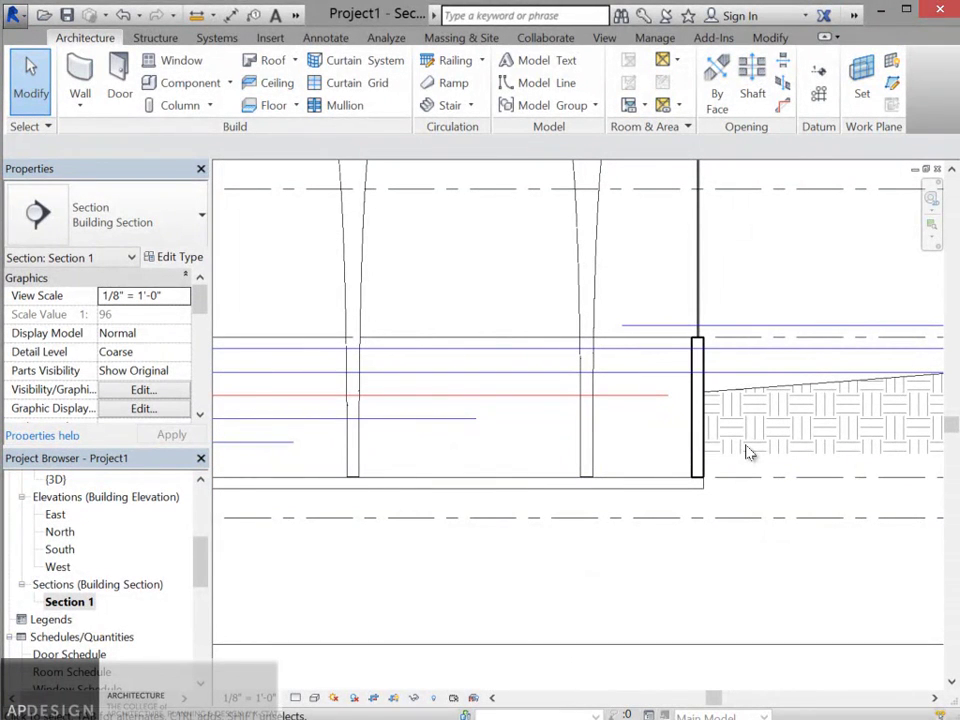
{"action": "scroll", "coordinate": [758, 454], "scroll_direction": "up", "scroll_amount": 1}
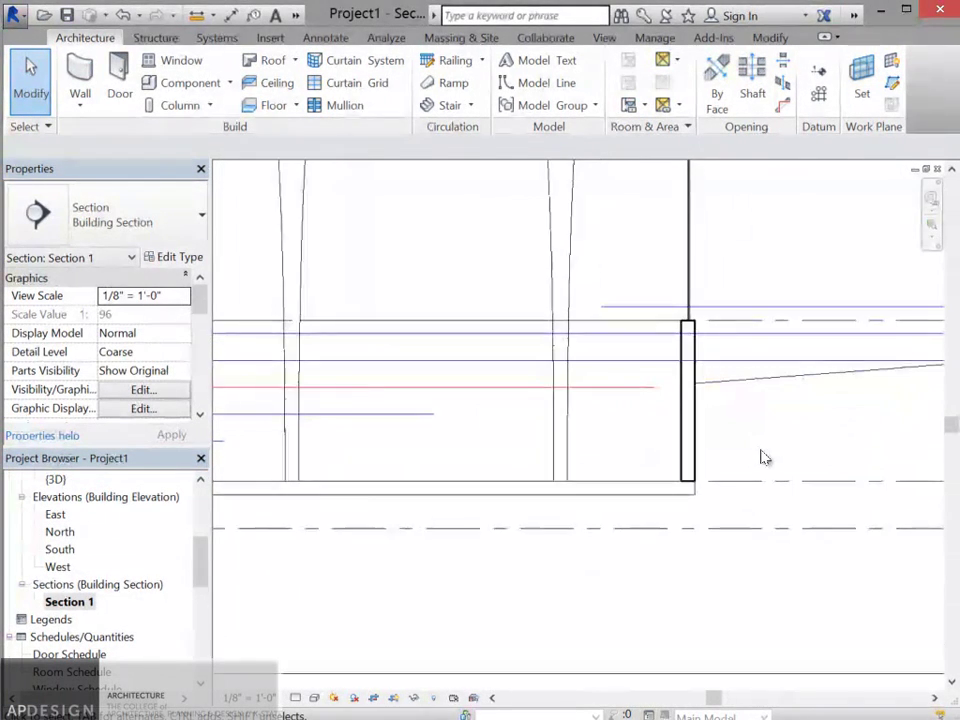
{"action": "scroll", "coordinate": [759, 420], "scroll_direction": "down", "scroll_amount": 1}
{"action": "scroll", "coordinate": [750, 435], "scroll_direction": "up", "scroll_amount": 1}
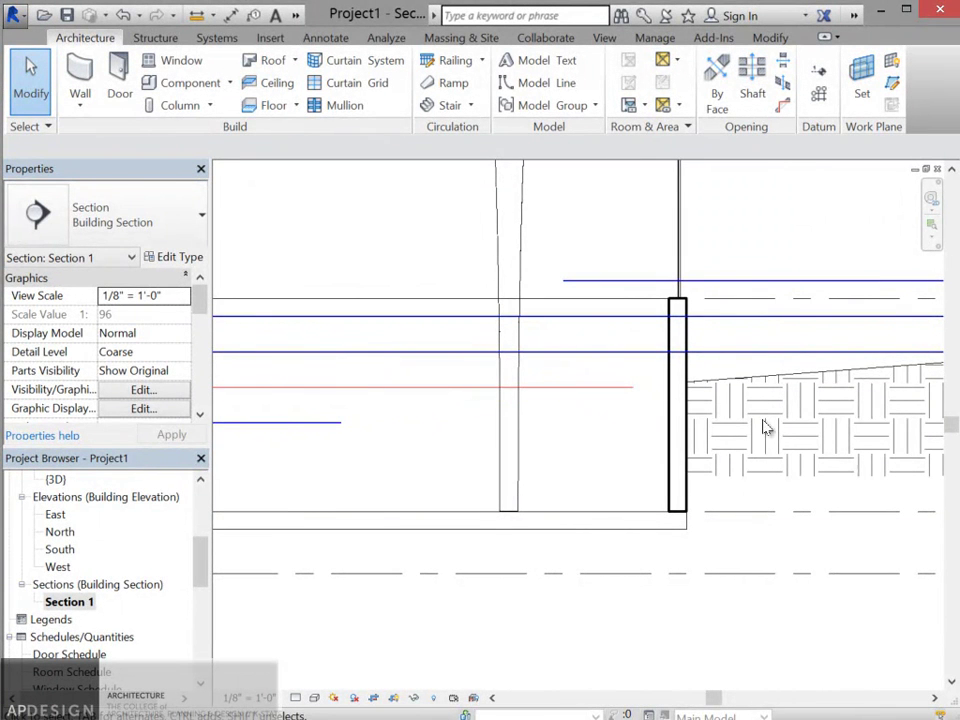
{"action": "scroll", "coordinate": [764, 479], "scroll_direction": "down", "scroll_amount": 1}
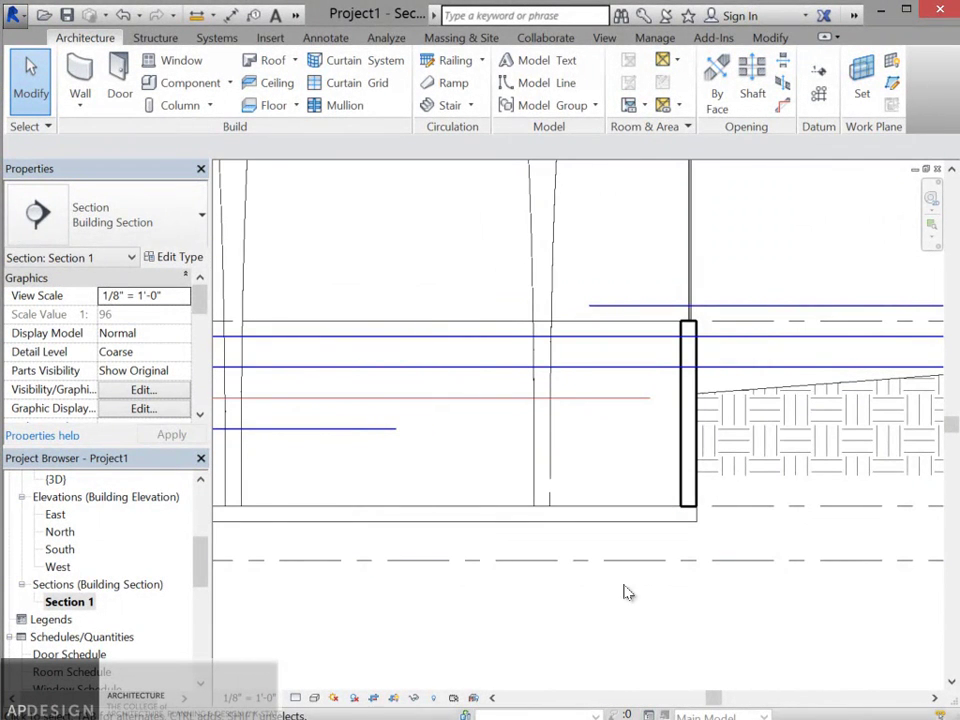
{"action": "scroll", "coordinate": [715, 545], "scroll_direction": "down", "scroll_amount": 2}
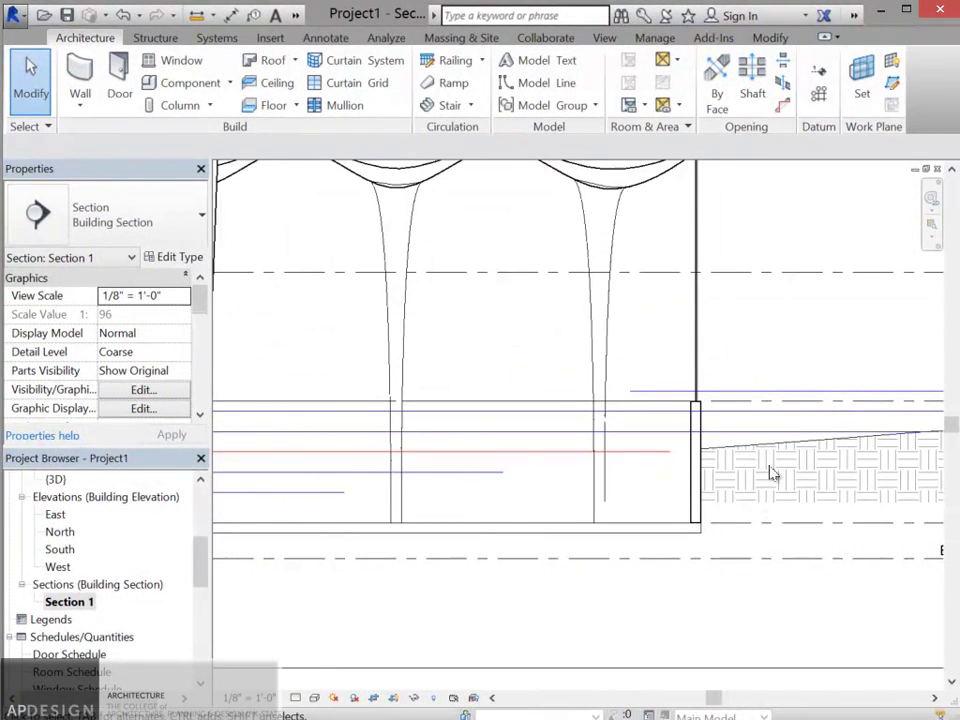
Step: Select the topography, then open the Site Settings and save the project
{"action": "left_click", "coordinate": [767, 474]}
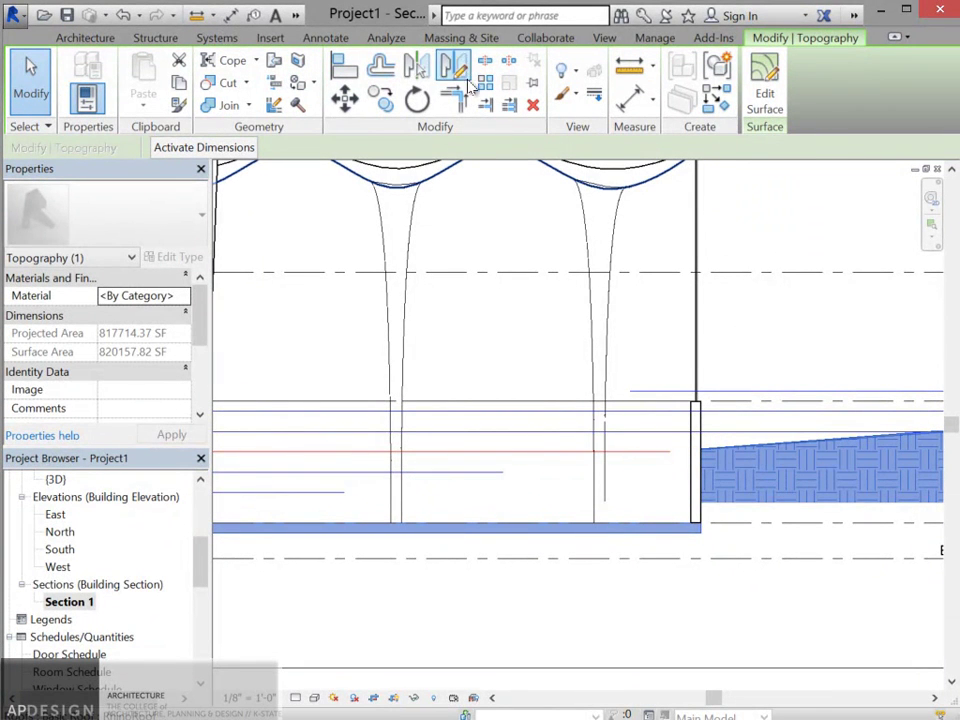
{"action": "left_click", "coordinate": [464, 38]}
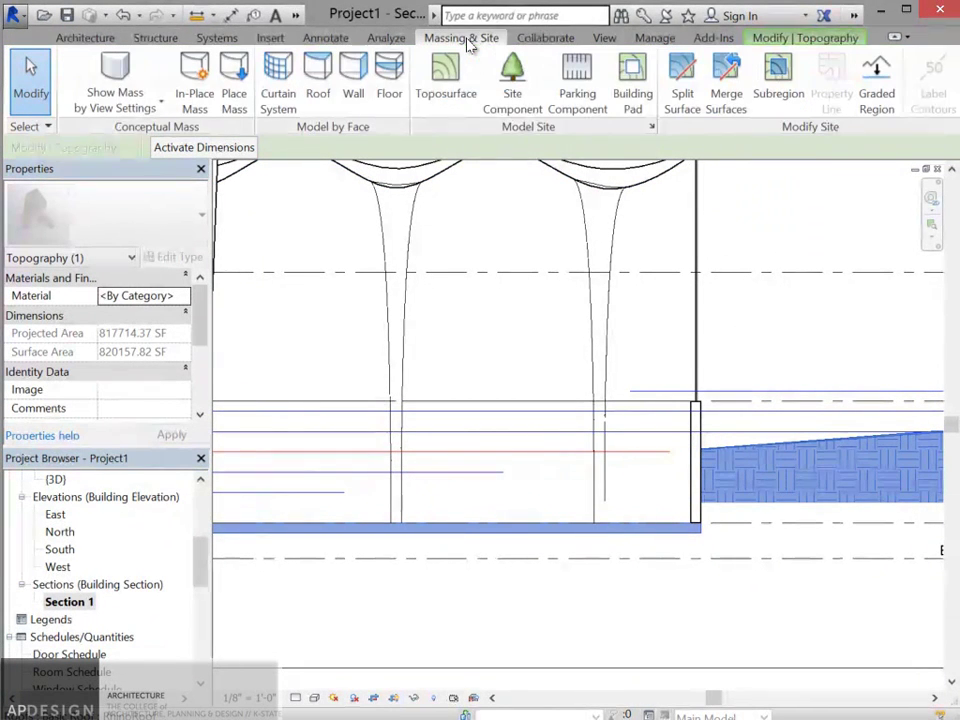
{"action": "left_click", "coordinate": [651, 130]}
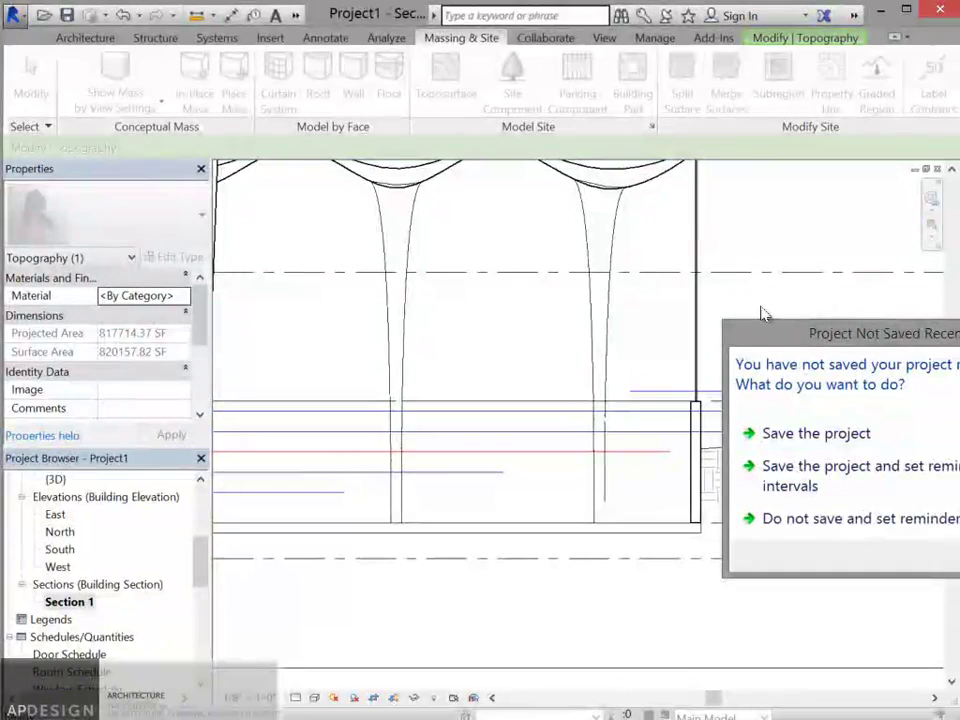
{"action": "left_click", "coordinate": [791, 438]}
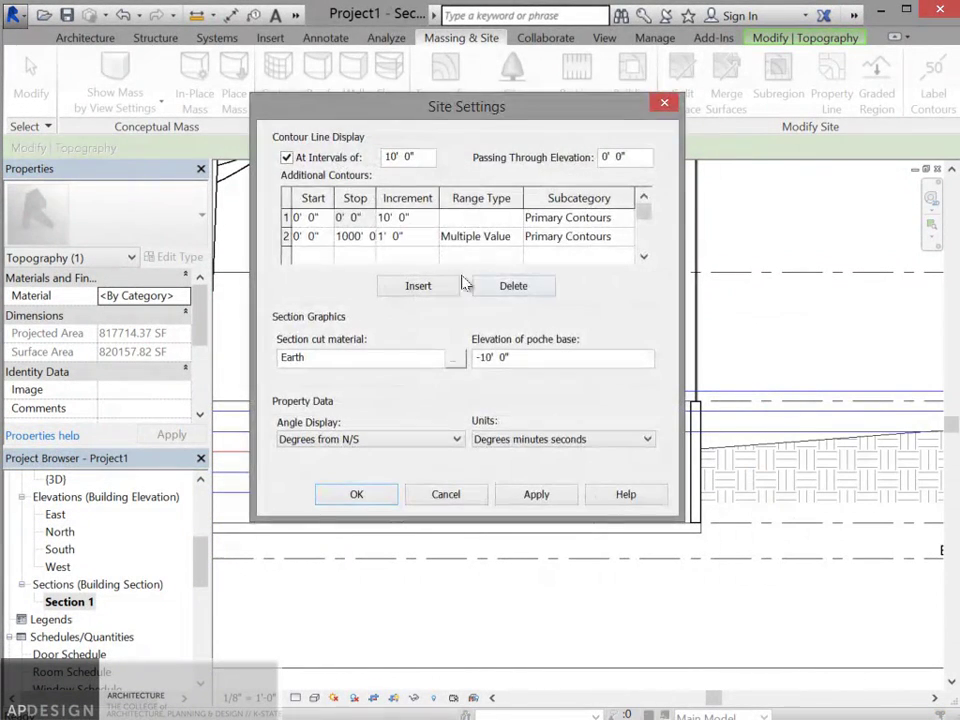
{"action": "left_click_drag", "start_coordinate": [502, 108], "coordinate": [499, 133]}
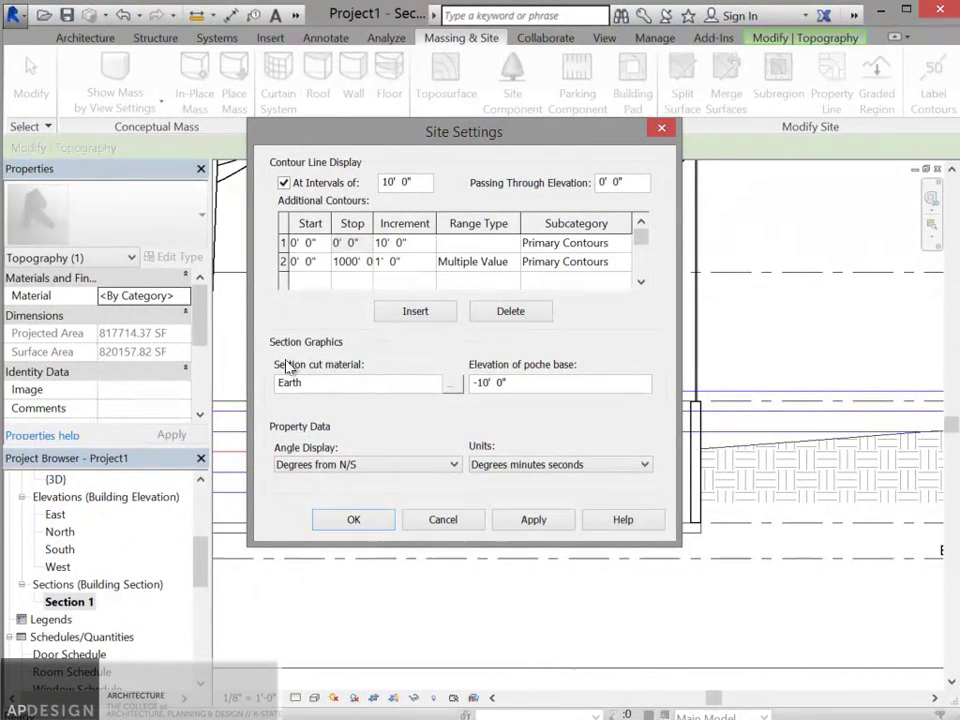
Step: Set the elevation of the poche base to -50' in the section graphics settings and apply it
{"action": "double_click", "coordinate": [311, 377]}
{"action": "left_click", "coordinate": [370, 376]}
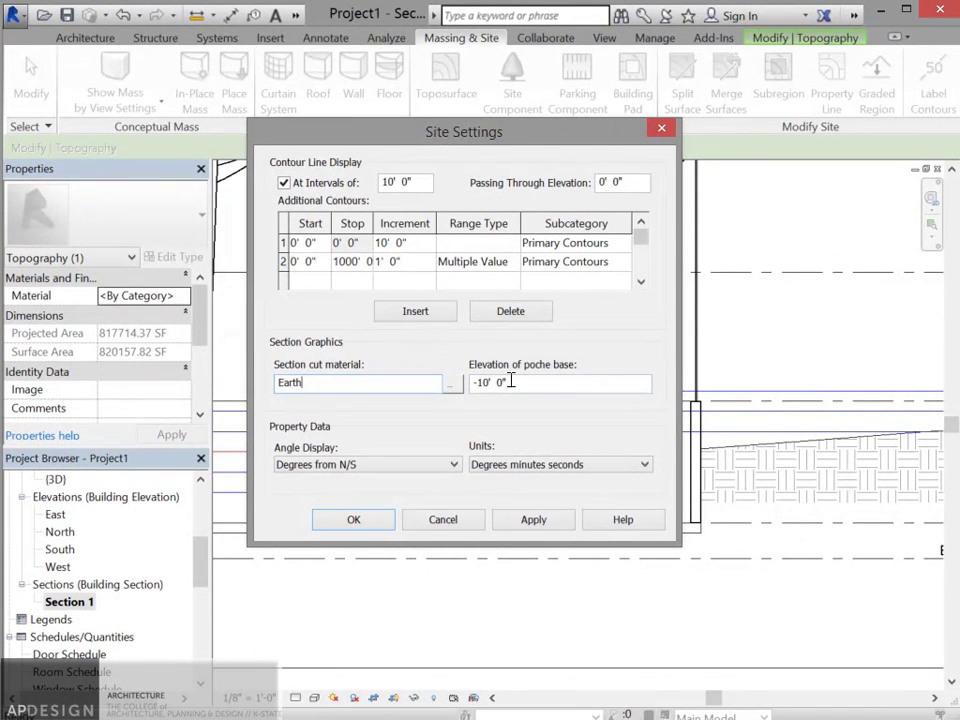
{"action": "left_click_drag", "start_coordinate": [510, 380], "coordinate": [475, 382]}
{"action": "type", "text": "50"}
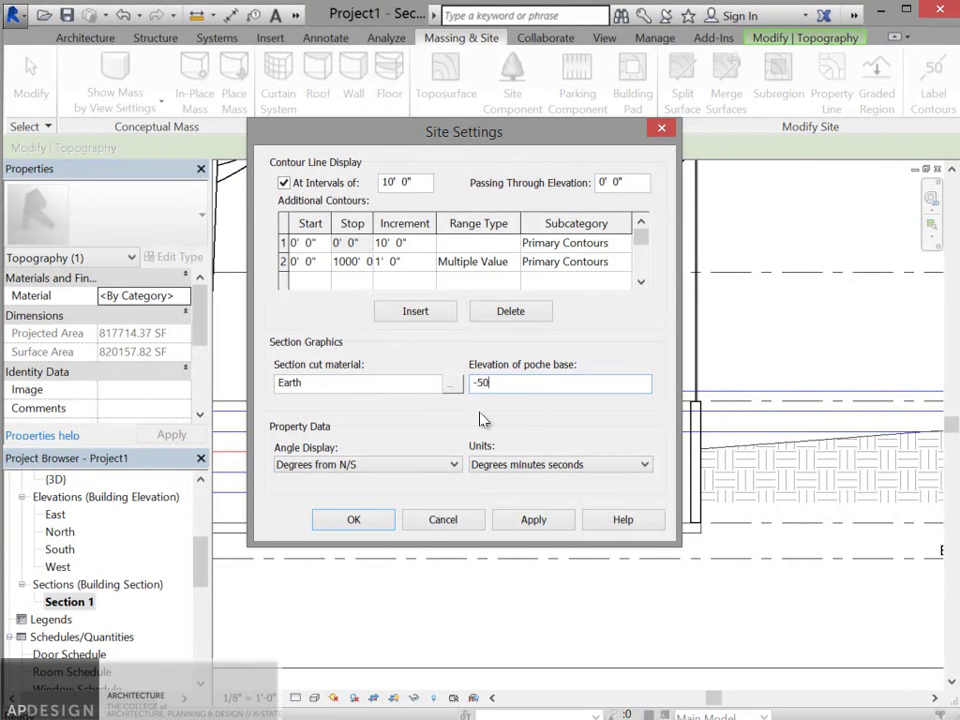
{"action": "left_click", "coordinate": [535, 524]}
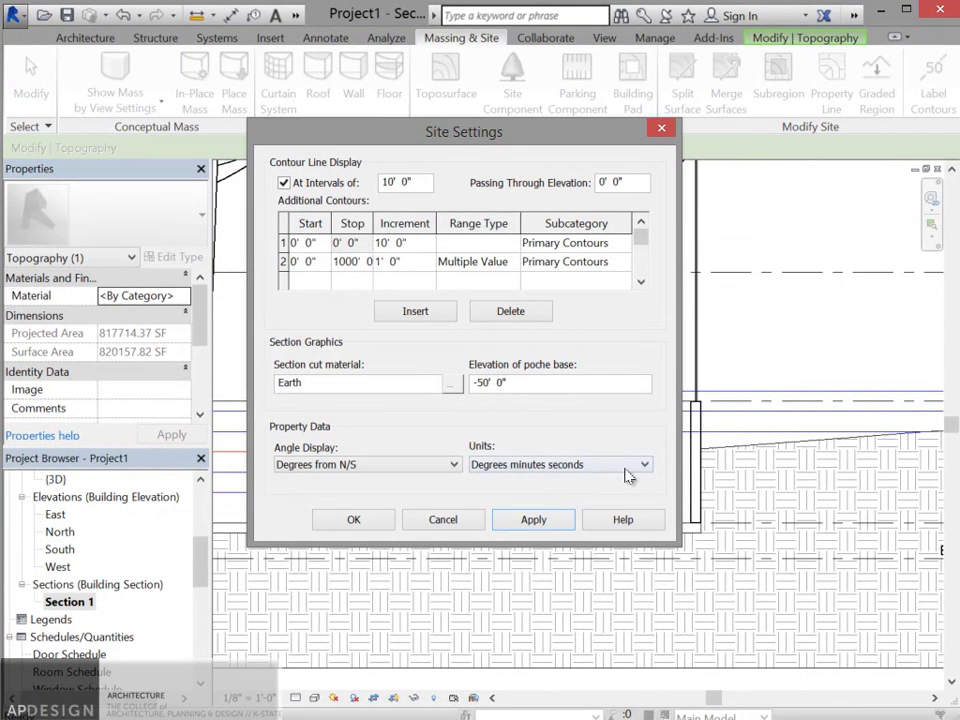
{"action": "left_click_drag", "start_coordinate": [507, 375], "coordinate": [468, 386]}
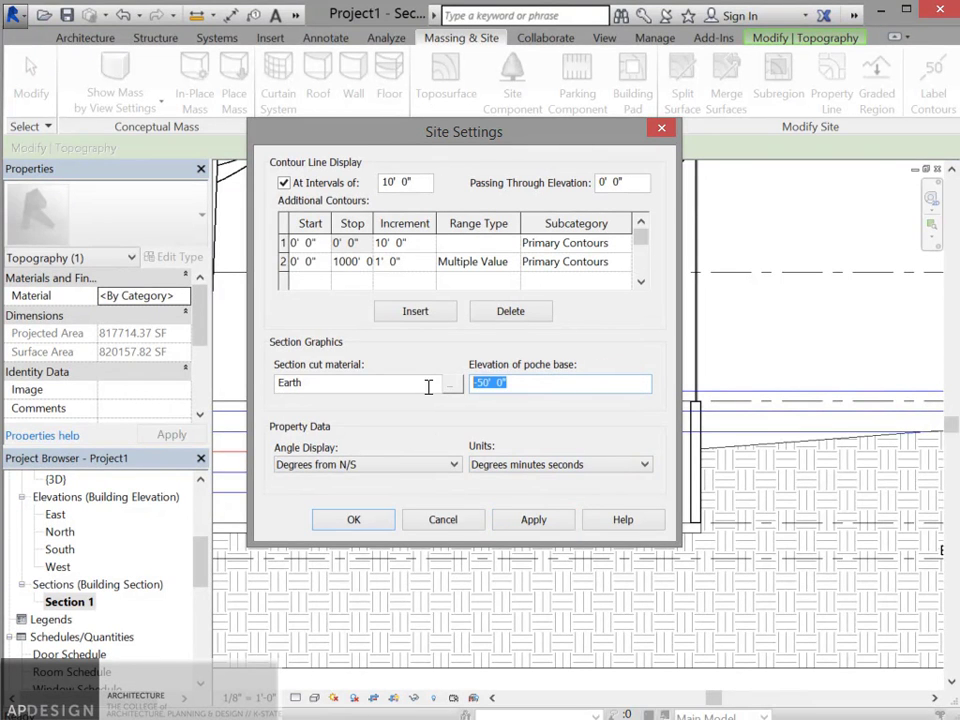
{"action": "left_click", "coordinate": [344, 377]}
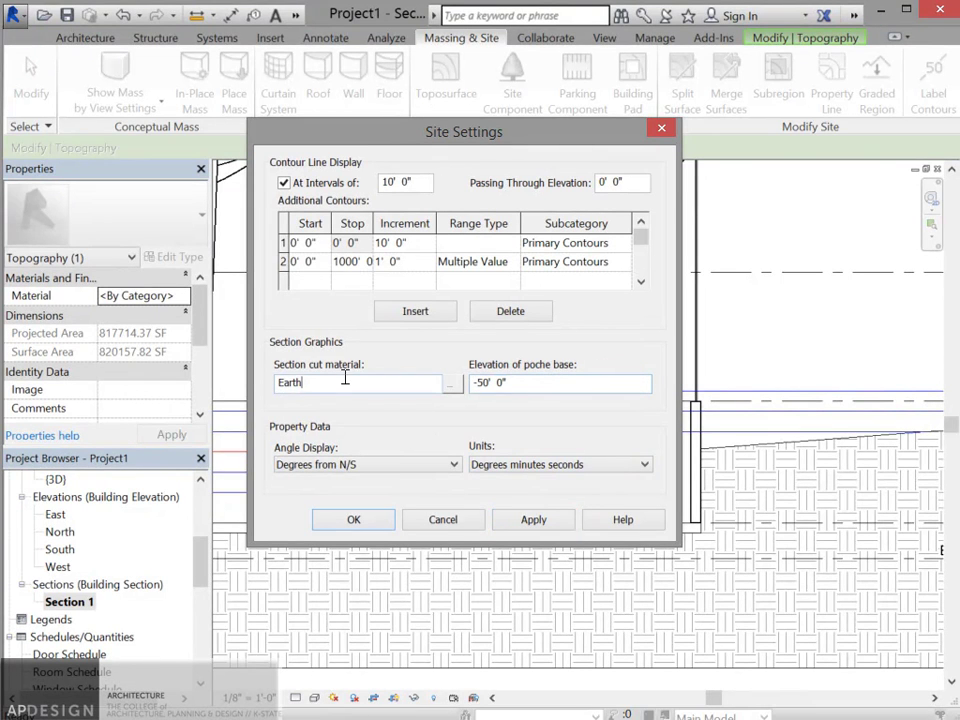
{"action": "left_click", "coordinate": [452, 386]}
{"action": "left_click_drag", "start_coordinate": [590, 33], "coordinate": [547, 107]}
{"action": "left_click", "coordinate": [688, 596]}
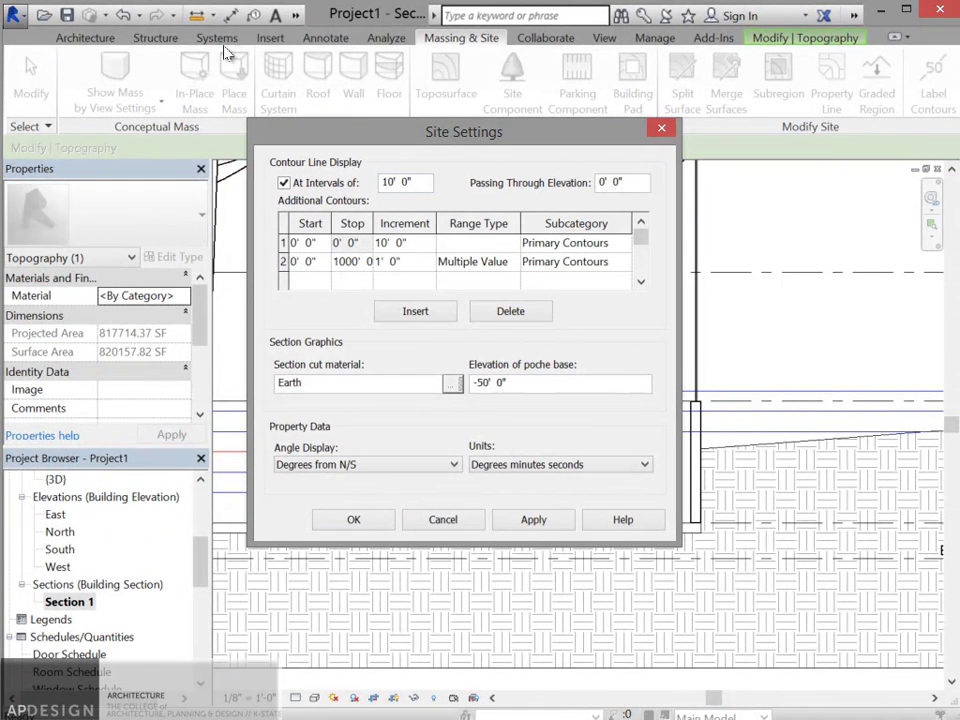
{"action": "left_click", "coordinate": [655, 43]}
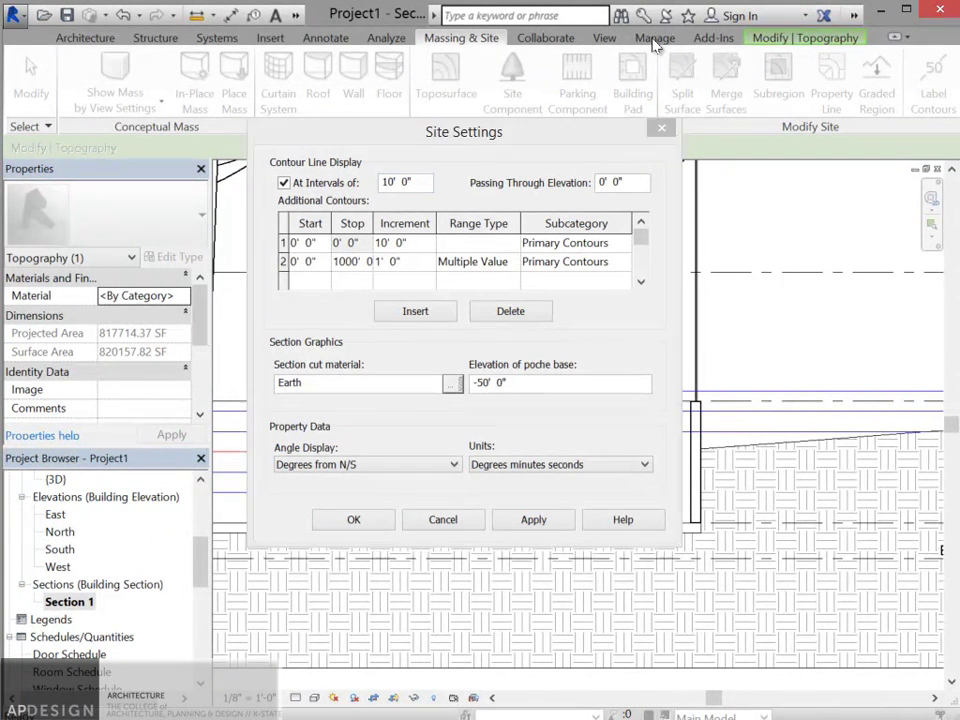
{"action": "left_click", "coordinate": [443, 519]}
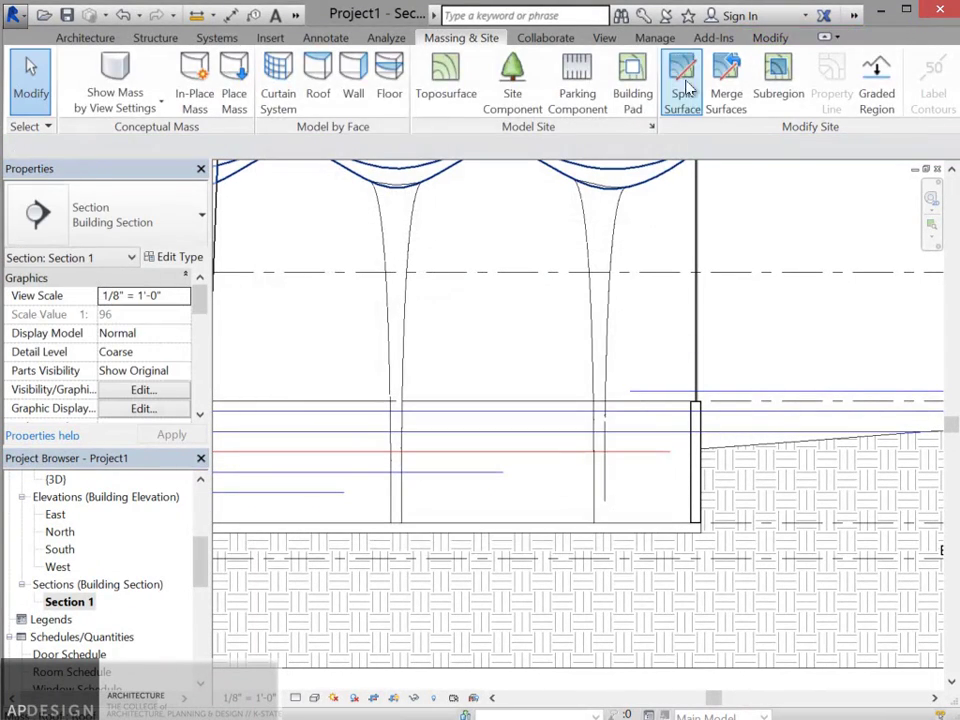
Step: Search the project materials for "earth" and review the Earth material's graphics settings
{"action": "left_click", "coordinate": [655, 37]}
{"action": "left_click", "coordinate": [85, 75]}
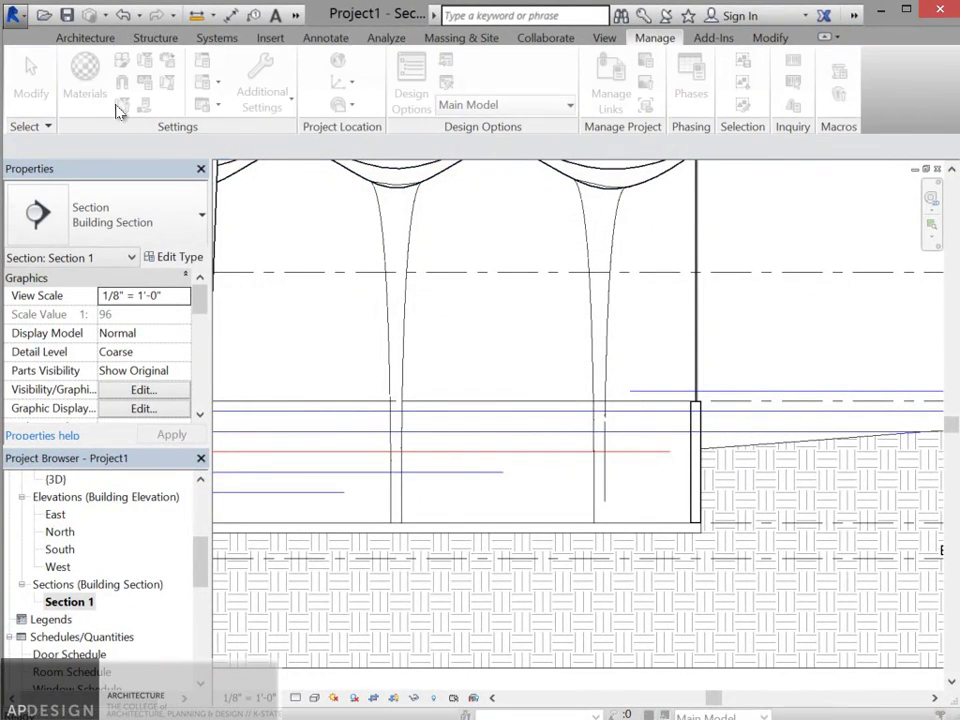
{"action": "type", "text": "earth"}
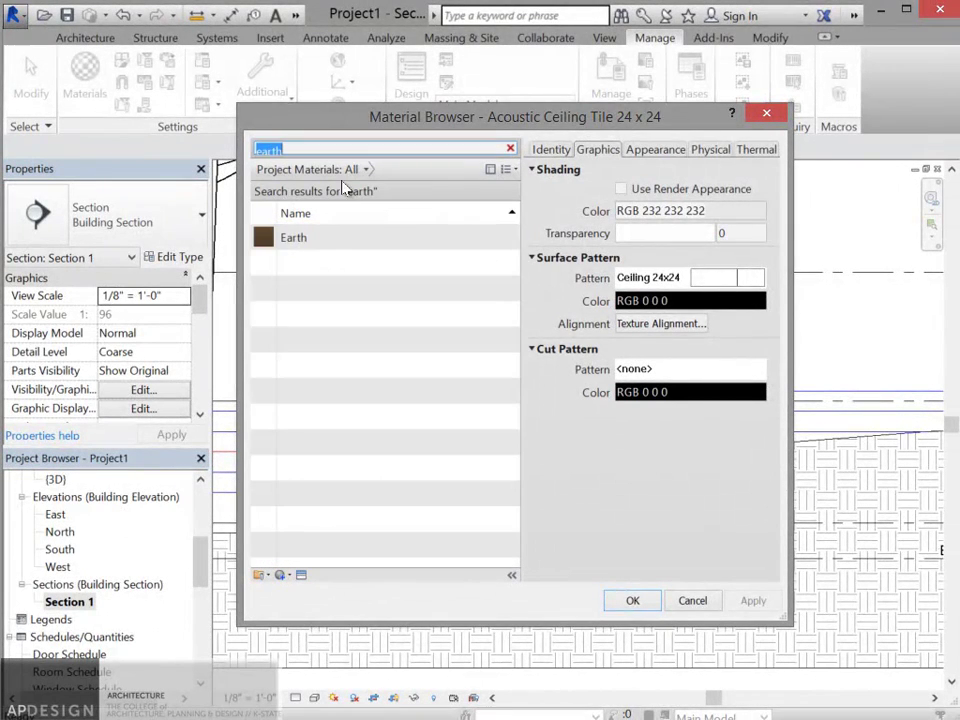
{"action": "left_click", "coordinate": [325, 240]}
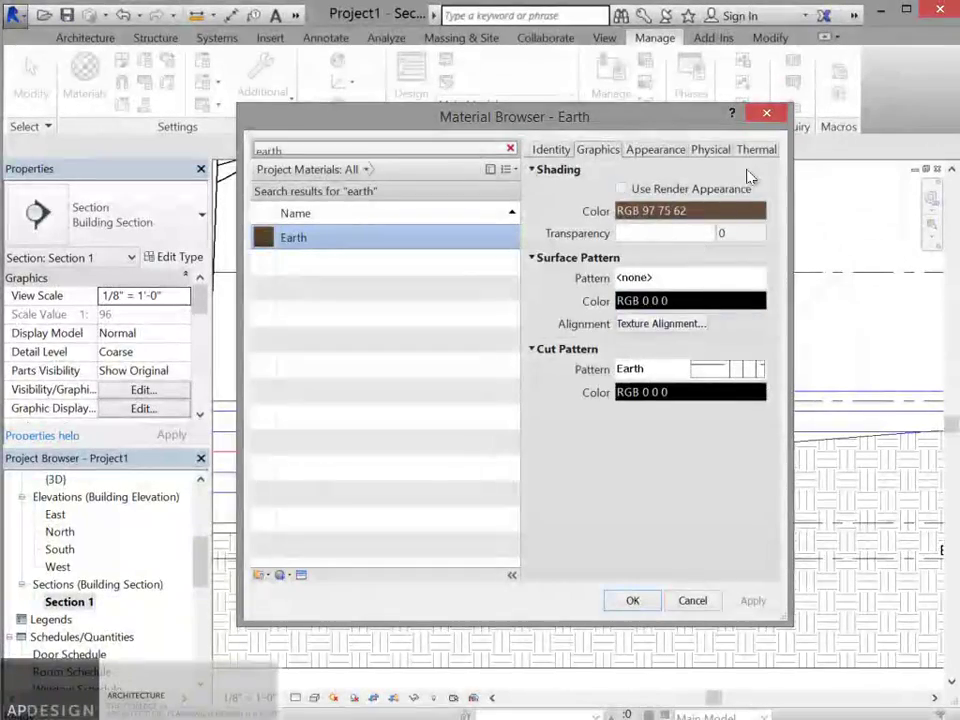
{"action": "left_click", "coordinate": [765, 117]}
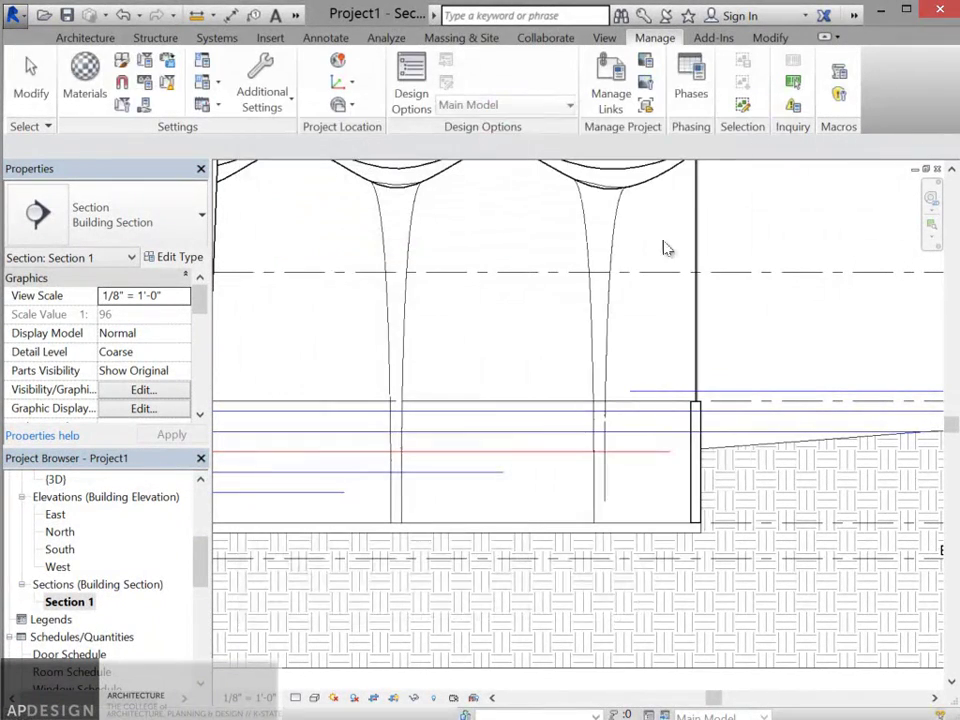
Step: Change the cut pattern of the Earth section cut material in the Site Settings to Solid fill
{"action": "left_click", "coordinate": [462, 38]}
{"action": "left_click", "coordinate": [655, 126]}
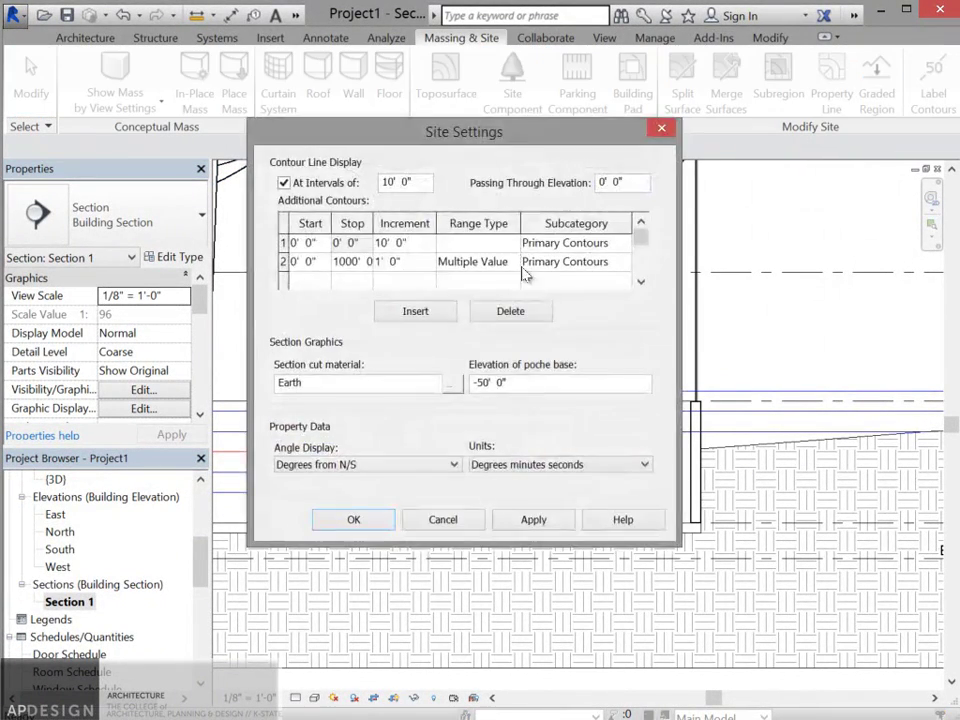
{"action": "left_click", "coordinate": [452, 384]}
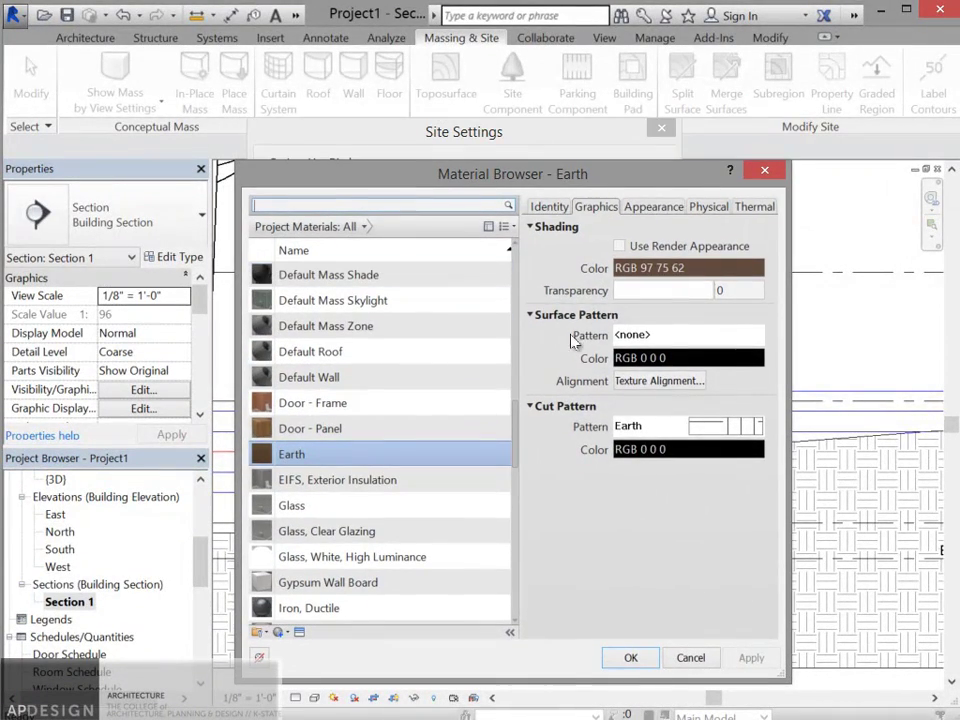
{"action": "left_click", "coordinate": [710, 432]}
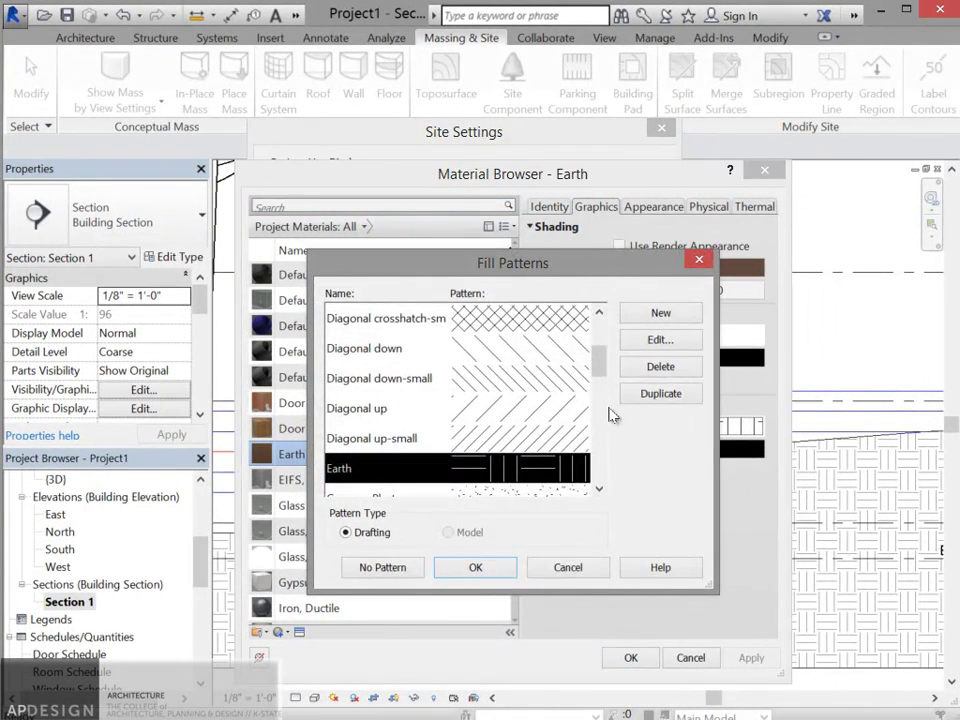
{"action": "left_click_drag", "start_coordinate": [600, 378], "coordinate": [600, 428]}
{"action": "left_click", "coordinate": [518, 415]}
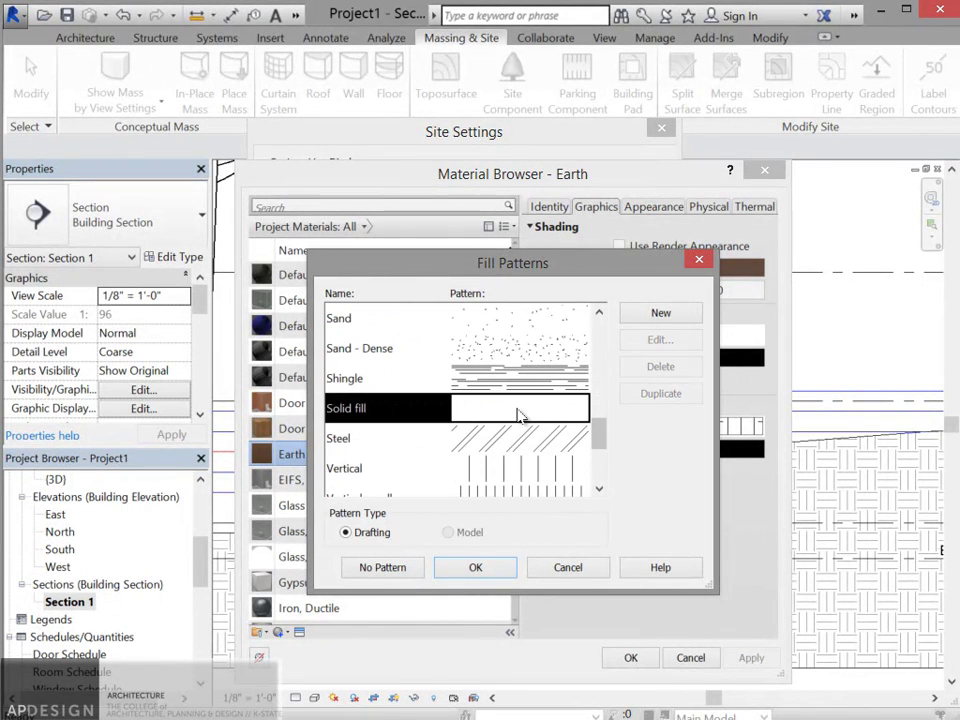
{"action": "left_click", "coordinate": [489, 567]}
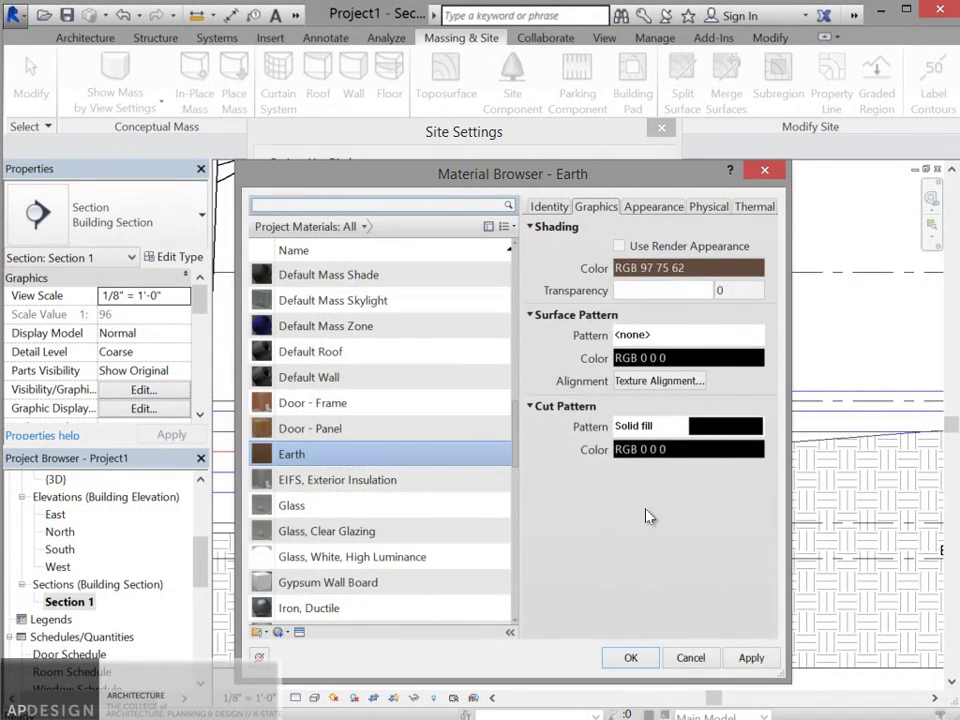
Step: Set the Earth material's cut pattern color to gray RGB 192-192-192 and apply the material and site settings
{"action": "left_click", "coordinate": [627, 449]}
{"action": "left_click", "coordinate": [439, 398]}
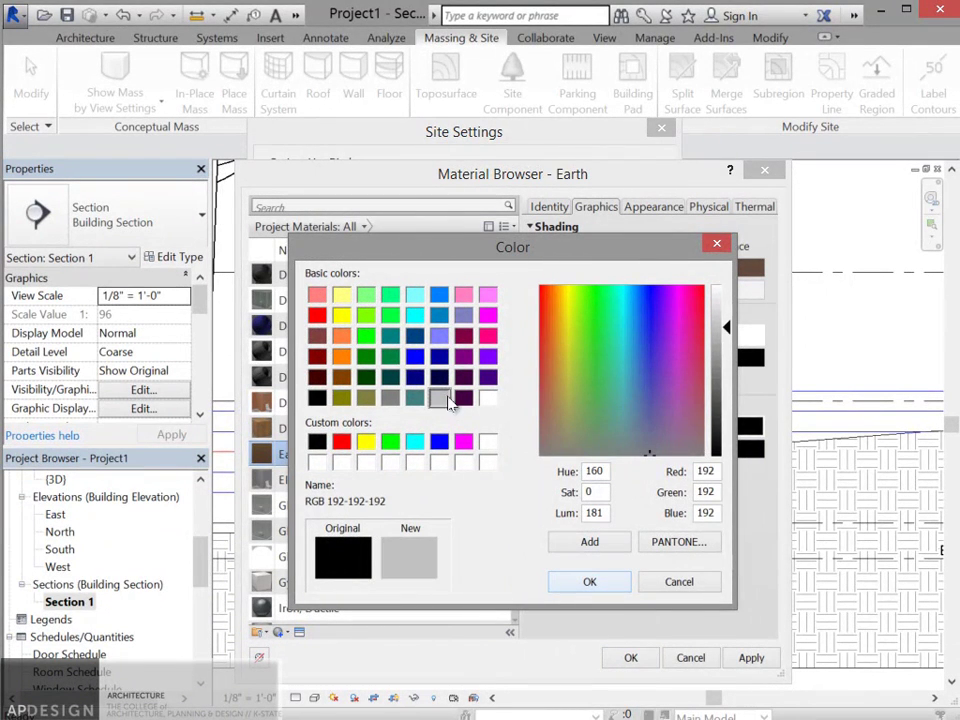
{"action": "left_click", "coordinate": [566, 588]}
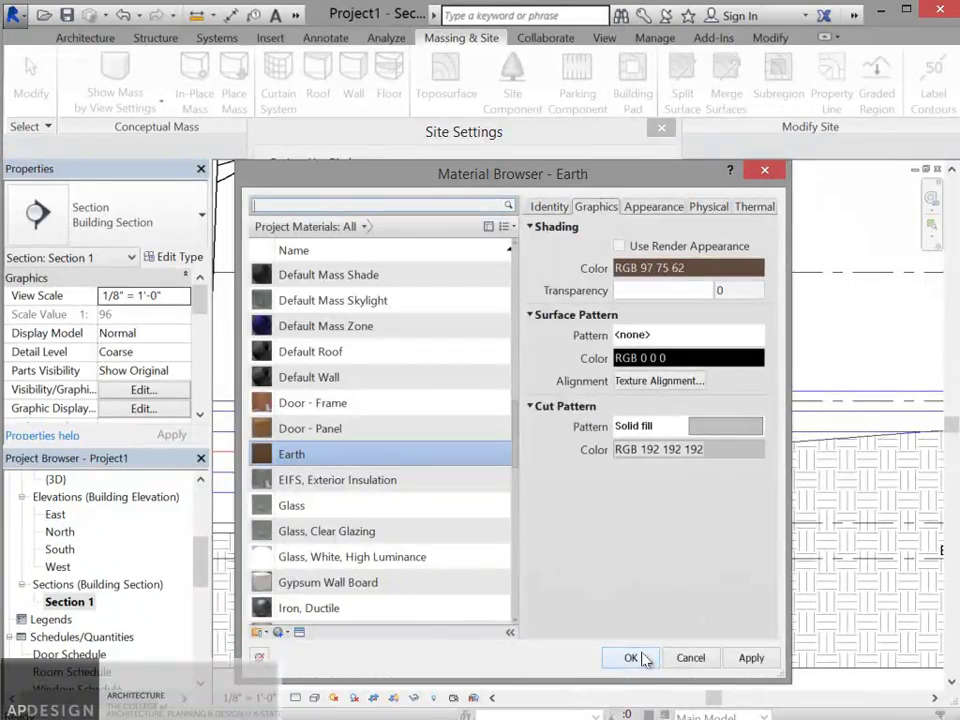
{"action": "left_click", "coordinate": [633, 657]}
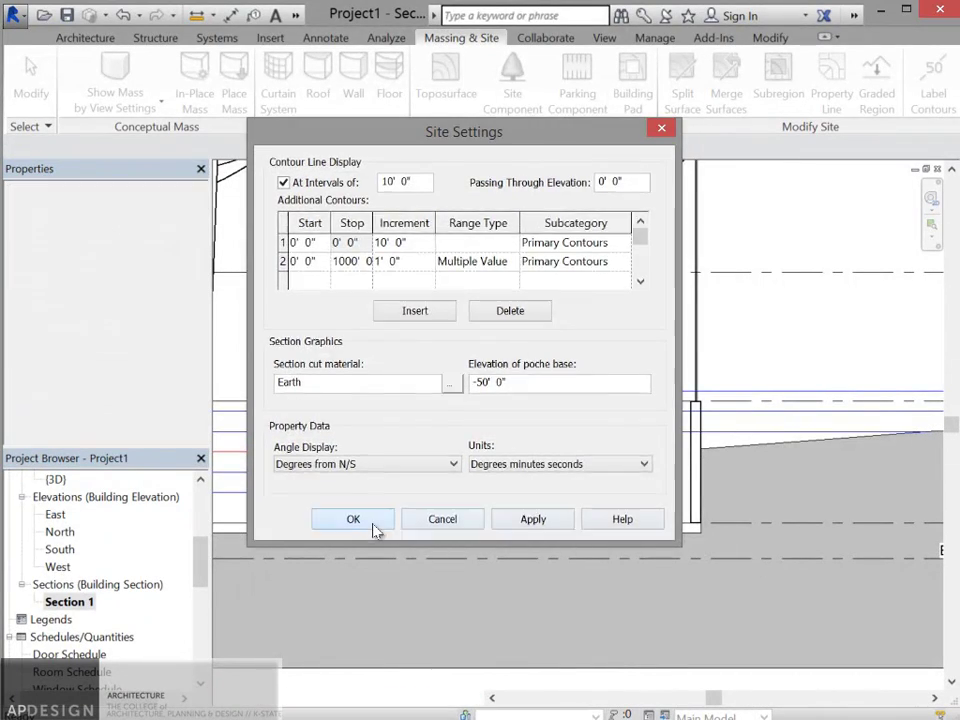
{"action": "left_click", "coordinate": [352, 520]}
Step: Examine the solid earth poche, basement wall, wavy roof and columns throughout Section 1
{"action": "scroll", "coordinate": [679, 529], "scroll_direction": "down", "scroll_amount": 2}
{"action": "scroll", "coordinate": [680, 517], "scroll_direction": "up", "scroll_amount": 1}
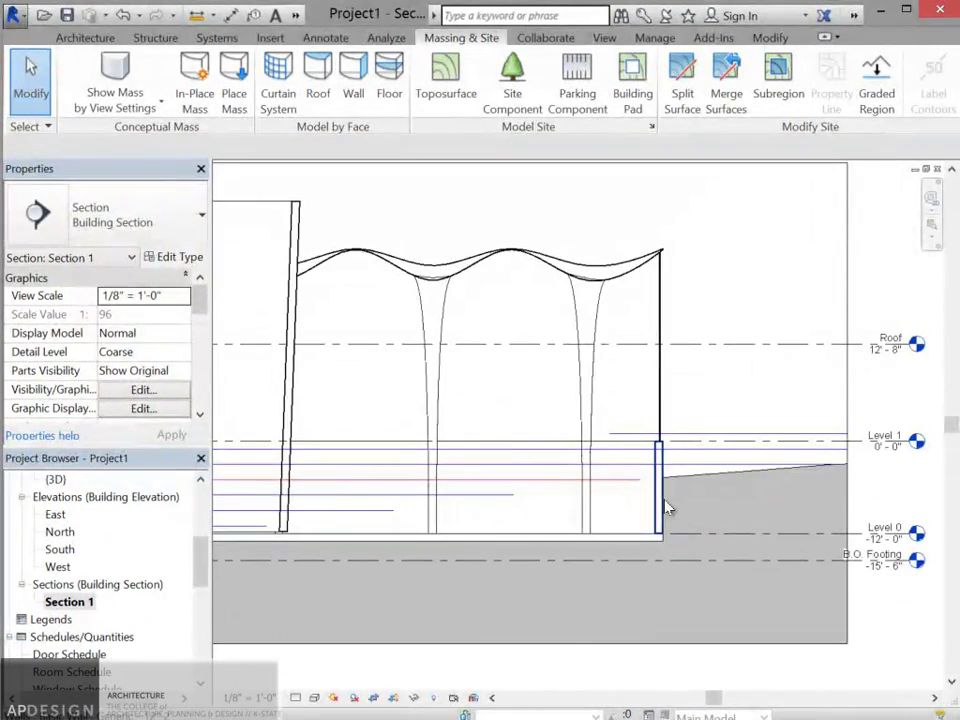
{"action": "scroll", "coordinate": [694, 540], "scroll_direction": "down", "scroll_amount": 2}
{"action": "scroll", "coordinate": [660, 525], "scroll_direction": "up", "scroll_amount": 4}
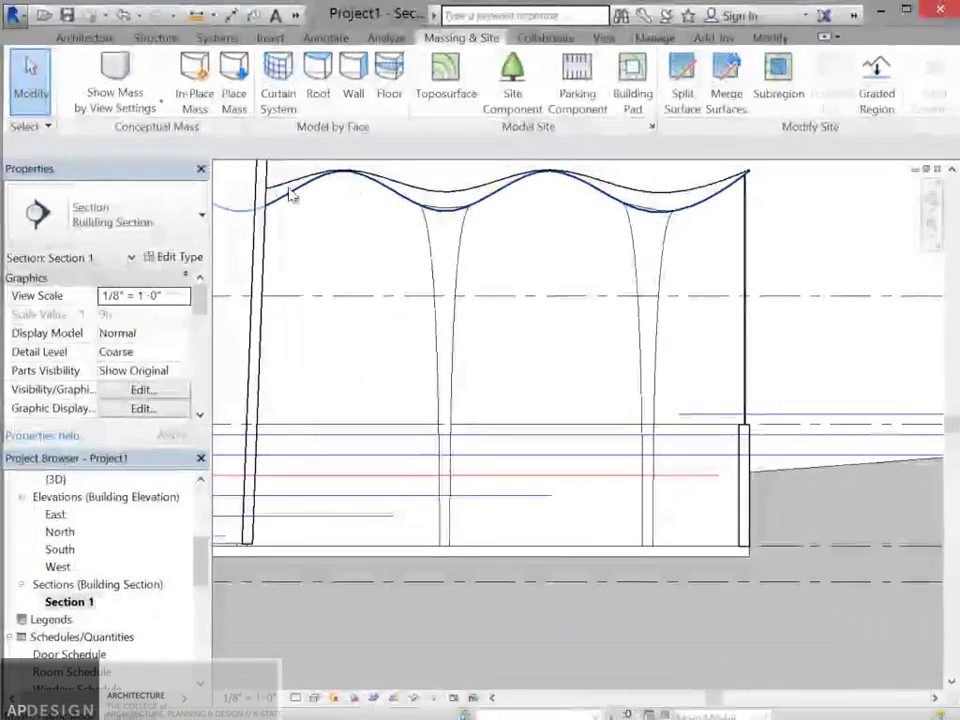
{"action": "scroll", "coordinate": [379, 238], "scroll_direction": "down", "scroll_amount": 3}
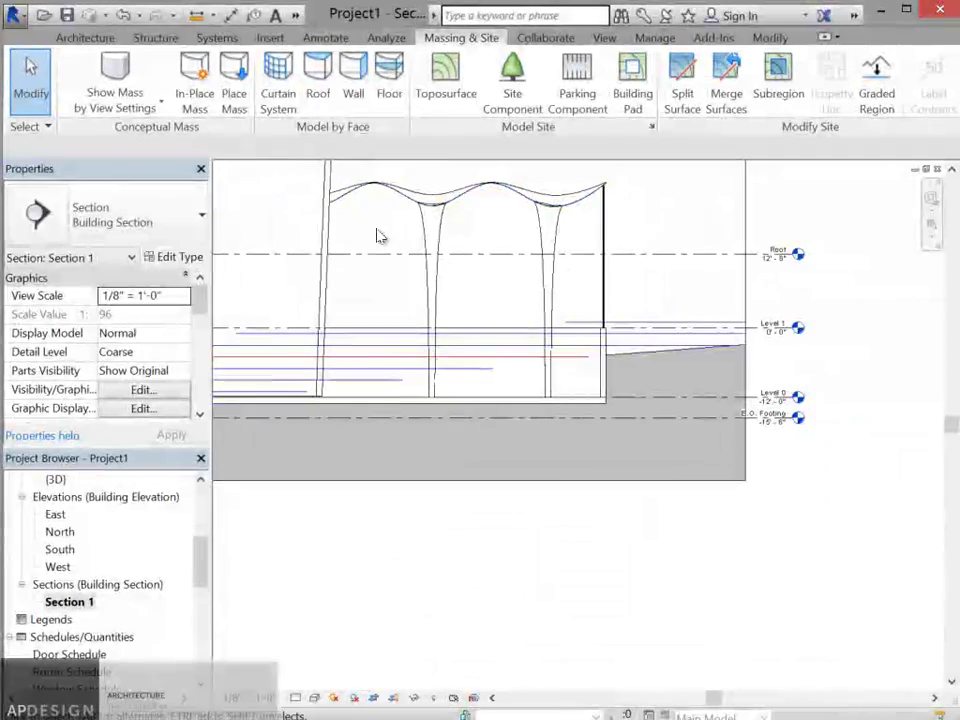
{"action": "scroll", "coordinate": [377, 250], "scroll_direction": "up", "scroll_amount": 1}
{"action": "middle_click_drag", "start_coordinate": [377, 251], "coordinate": [671, 379]}
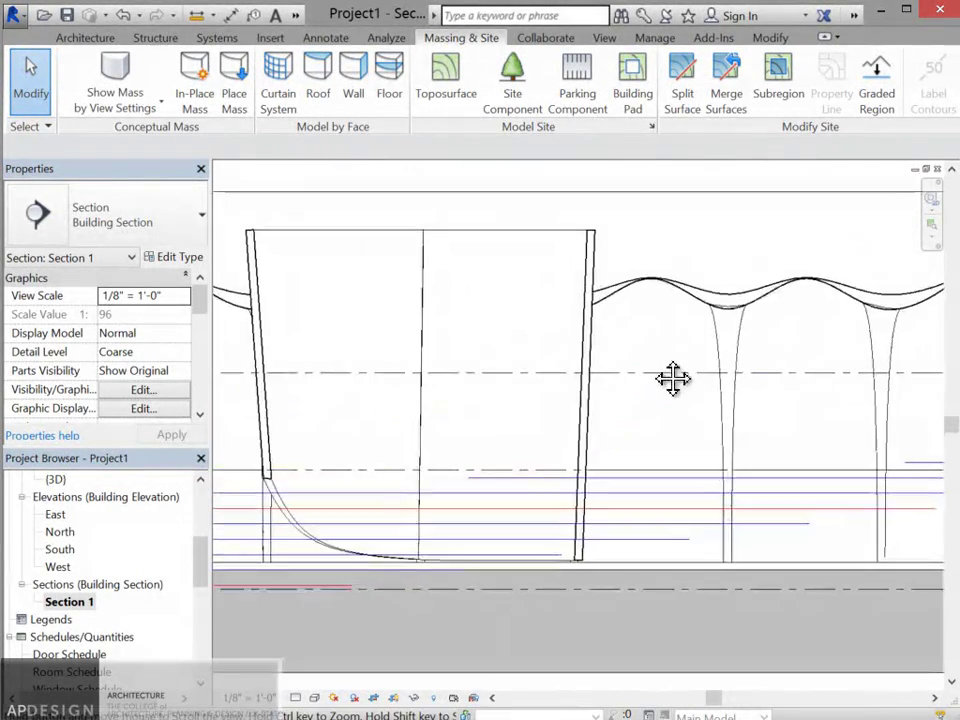
{"action": "scroll", "coordinate": [664, 274], "scroll_direction": "up", "scroll_amount": 5}
{"action": "scroll", "coordinate": [693, 299], "scroll_direction": "down", "scroll_amount": 3}
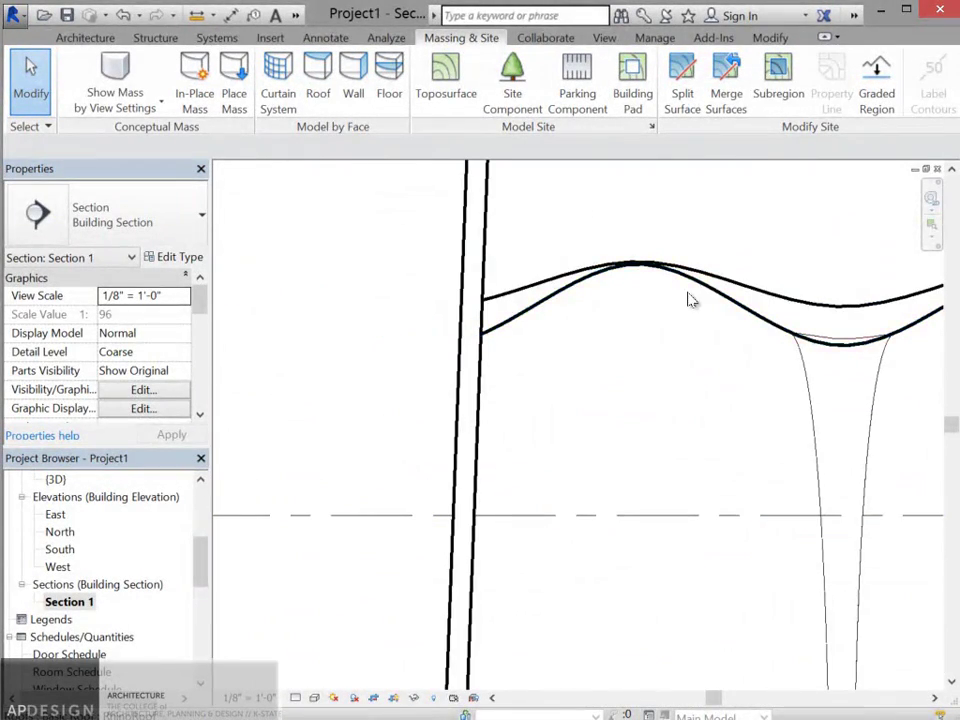
{"action": "scroll", "coordinate": [694, 328], "scroll_direction": "down", "scroll_amount": 2}
{"action": "scroll", "coordinate": [580, 370], "scroll_direction": "up", "scroll_amount": 2}
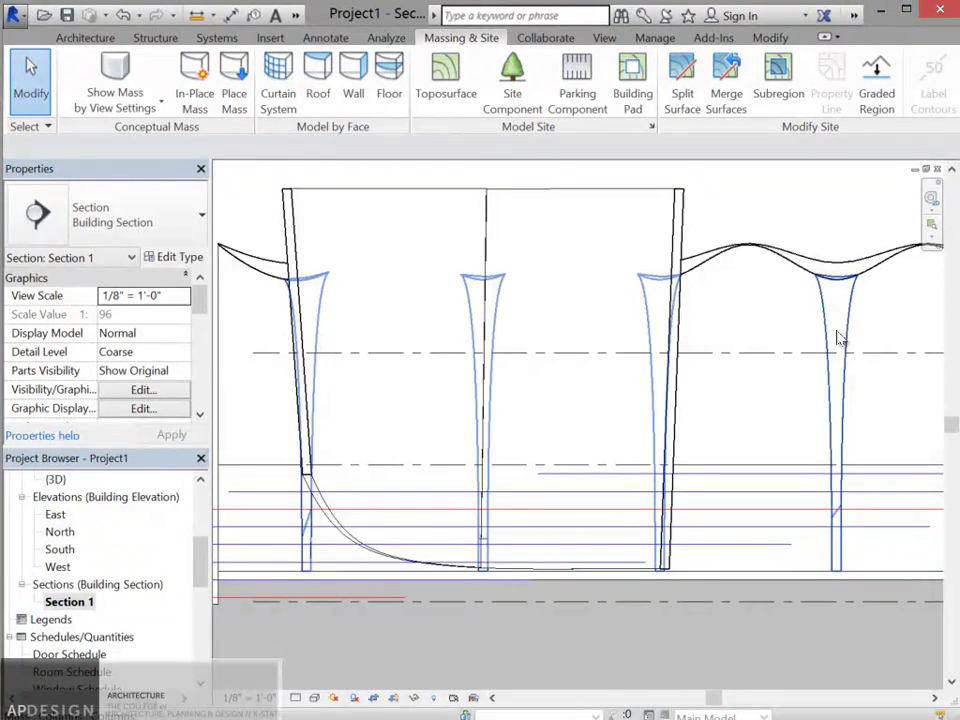
{"action": "scroll", "coordinate": [838, 336], "scroll_direction": "down", "scroll_amount": 2}
{"action": "scroll", "coordinate": [840, 330], "scroll_direction": "up", "scroll_amount": 1}
{"action": "scroll", "coordinate": [843, 317], "scroll_direction": "up", "scroll_amount": 2}
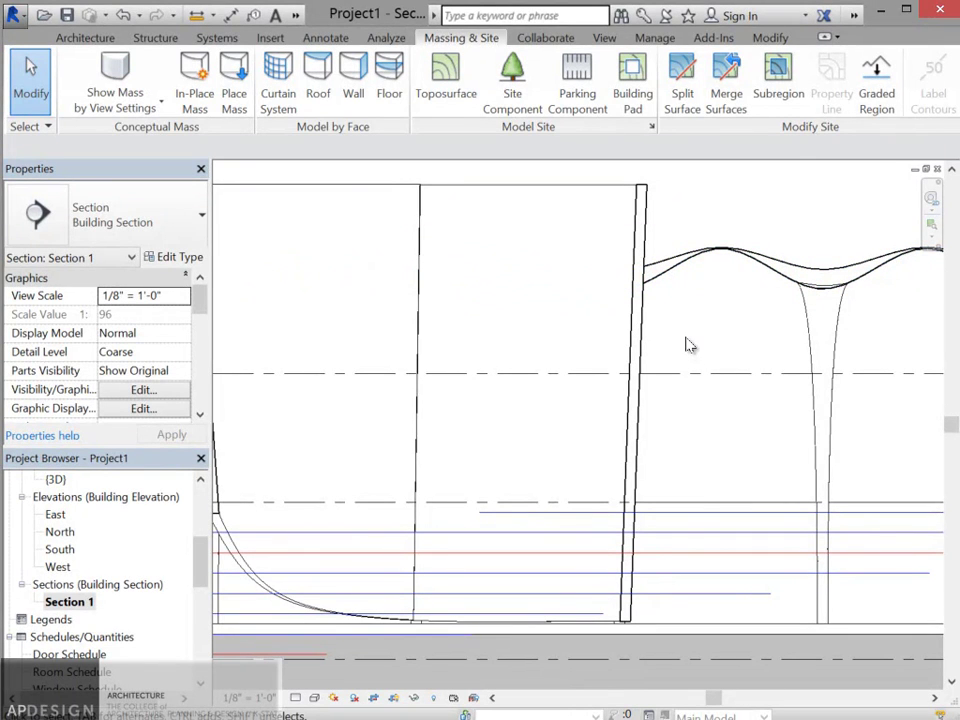
Step: Select the RhinoRoof roof and the roof mass in turn to identify the overlapping elements, then clear the selection
{"action": "left_click", "coordinate": [707, 264]}
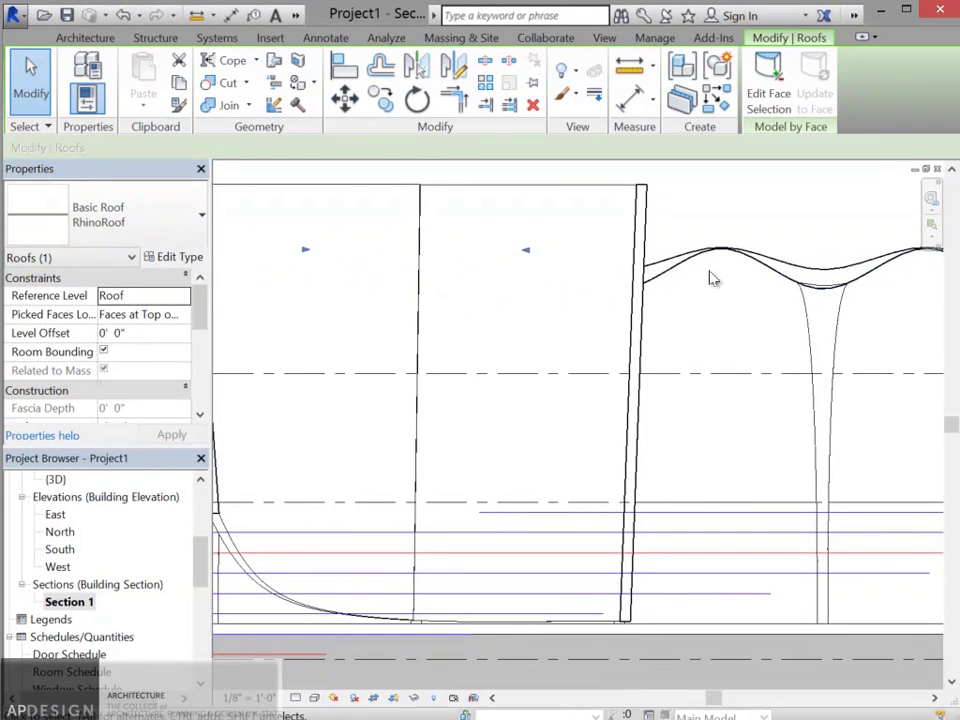
{"action": "left_click", "coordinate": [718, 324]}
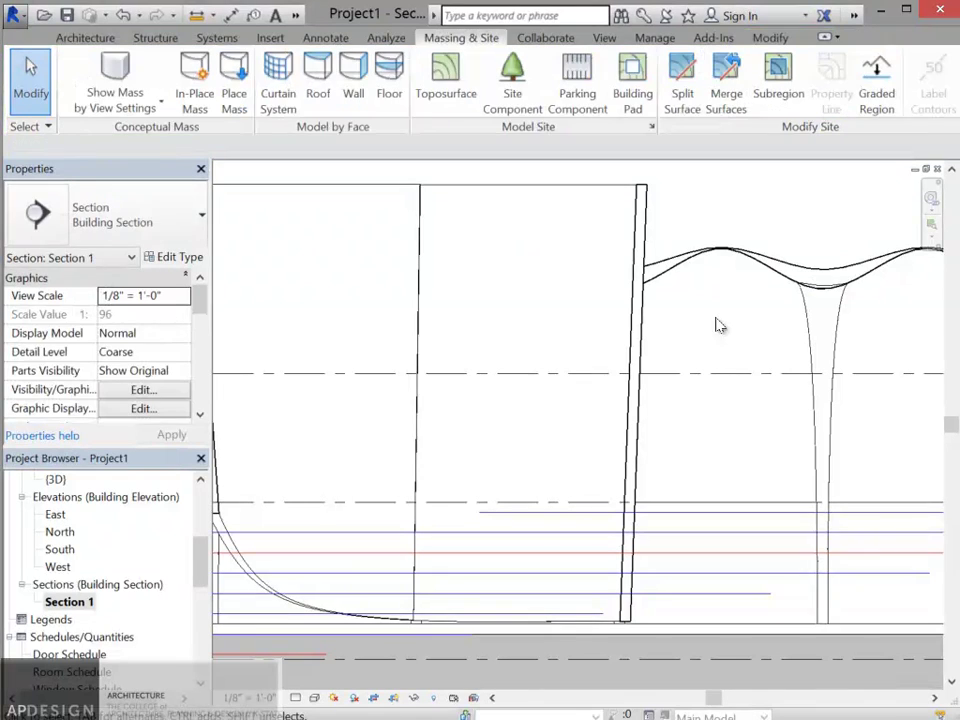
{"action": "left_click", "coordinate": [742, 262]}
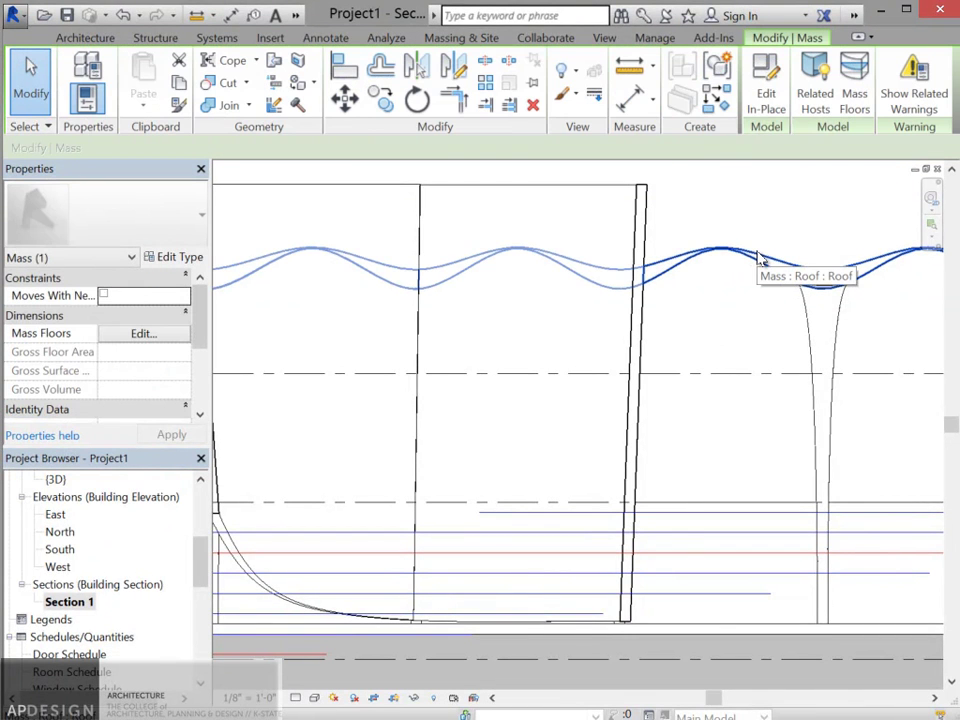
{"action": "left_click", "coordinate": [745, 289]}
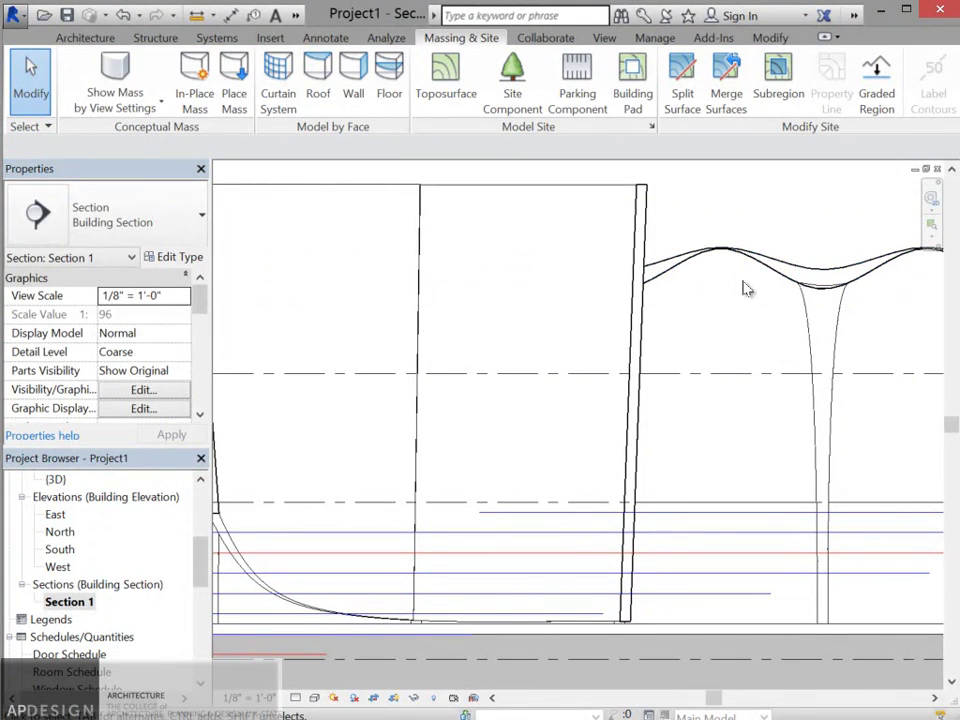
Step: In the object styles for imported objects, assign the Concrete, Precast material to layer 0 of Columns.sat
{"action": "key", "text": "v"}
{"action": "key", "text": "v"}
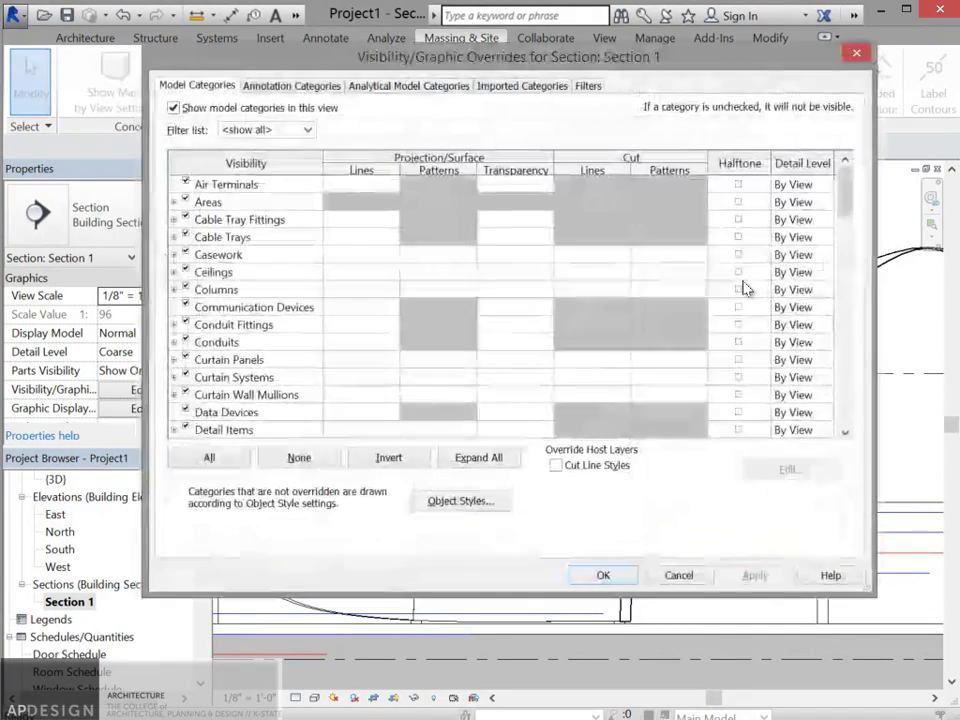
{"action": "left_click", "coordinate": [462, 501]}
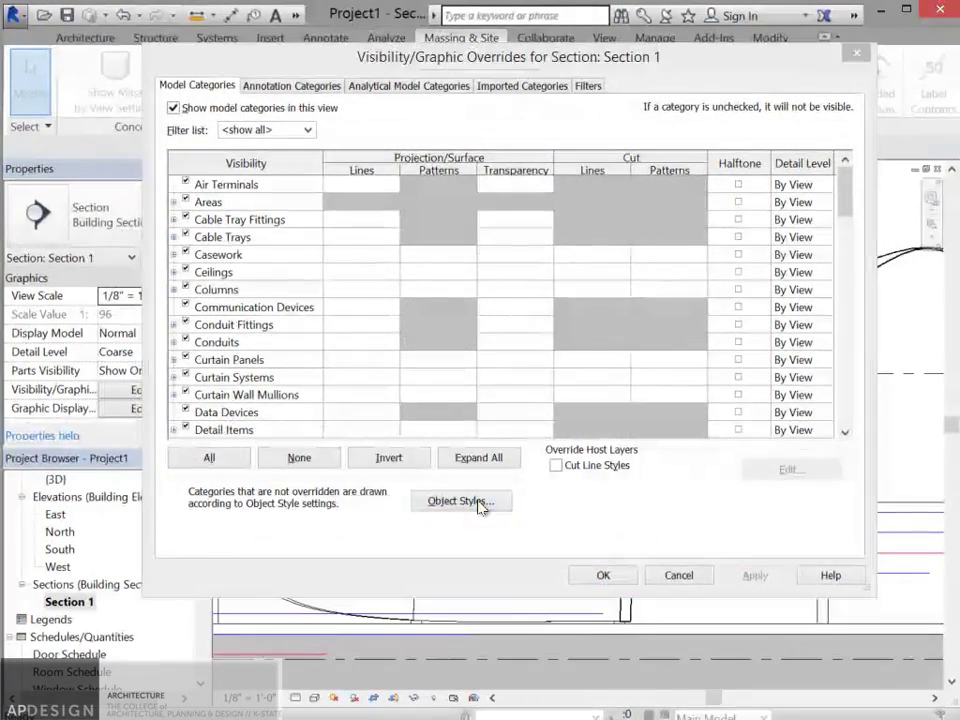
{"action": "left_click", "coordinate": [462, 112]}
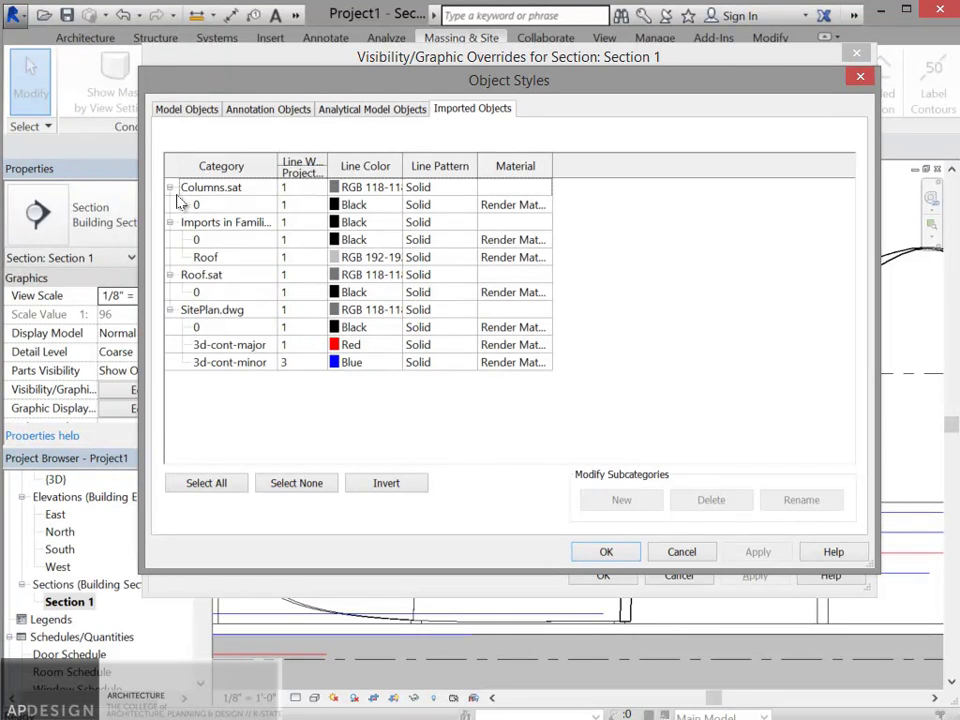
{"action": "left_click", "coordinate": [549, 204]}
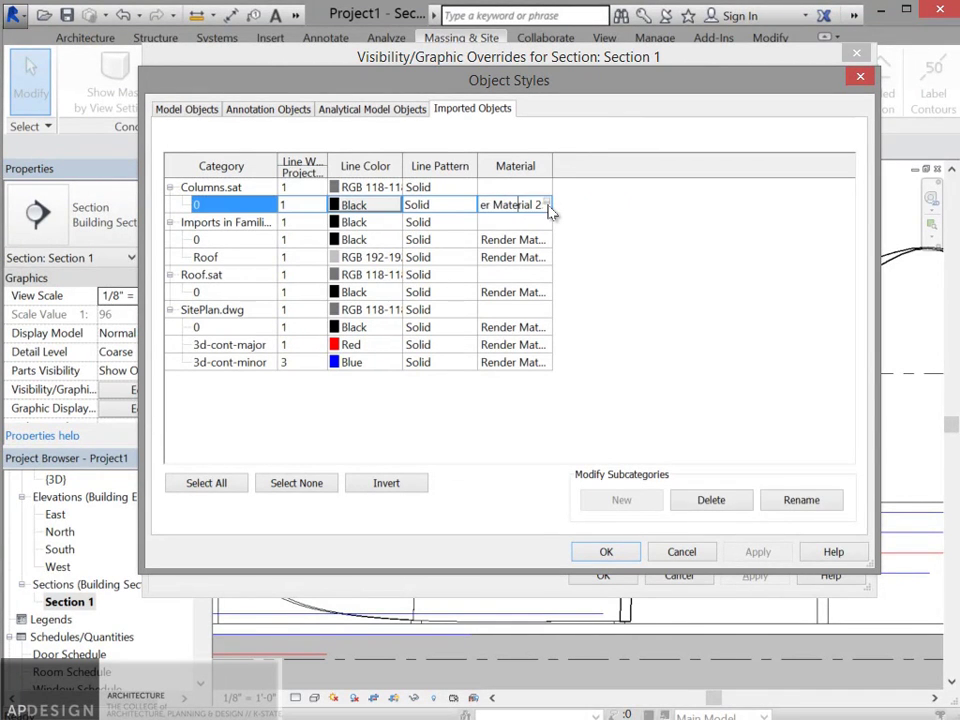
{"action": "left_click", "coordinate": [547, 205]}
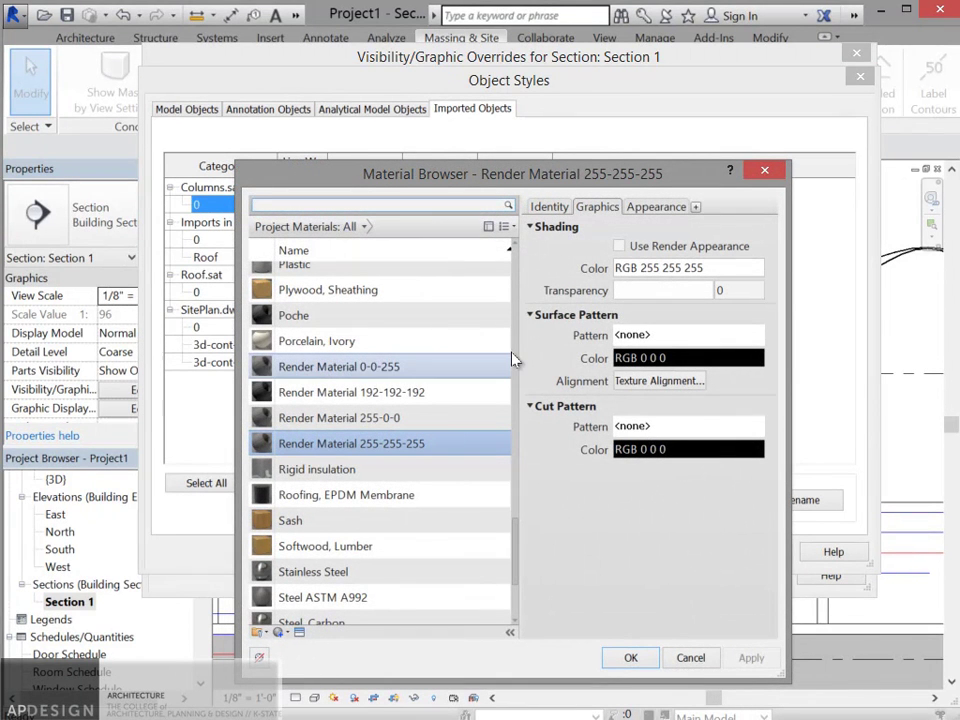
{"action": "scroll", "coordinate": [432, 252], "scroll_direction": "up", "scroll_amount": 1}
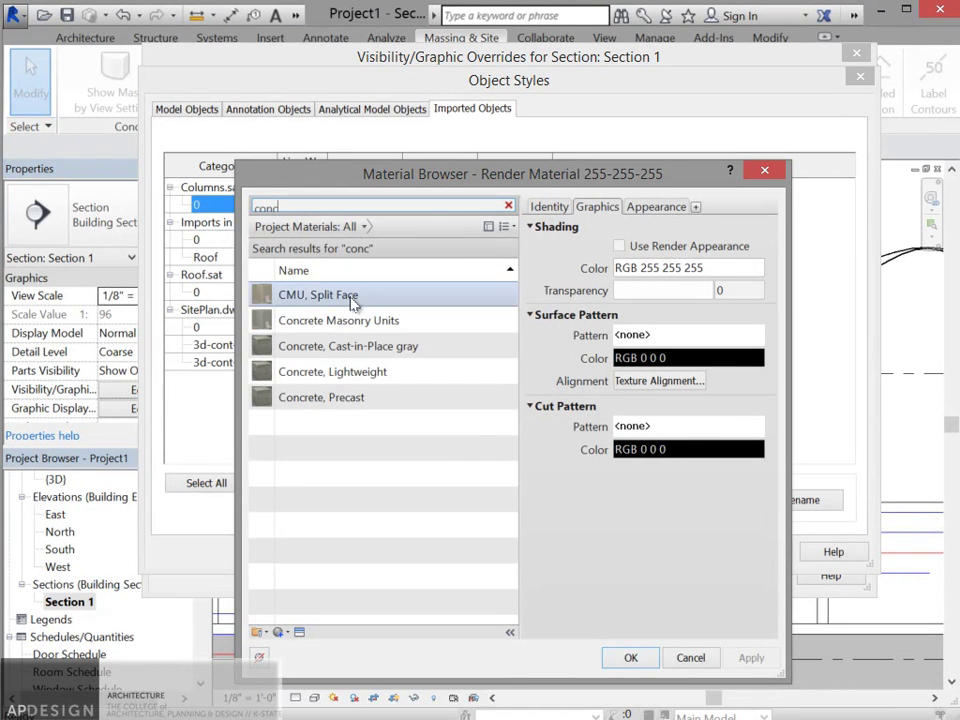
{"action": "left_click", "coordinate": [369, 398]}
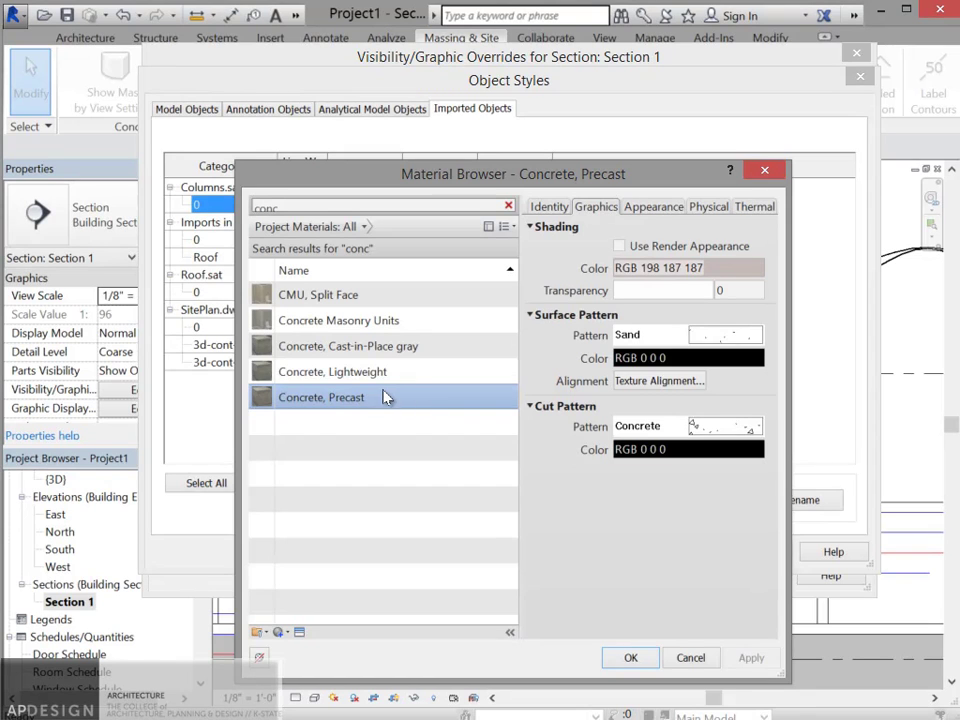
{"action": "left_click", "coordinate": [631, 657]}
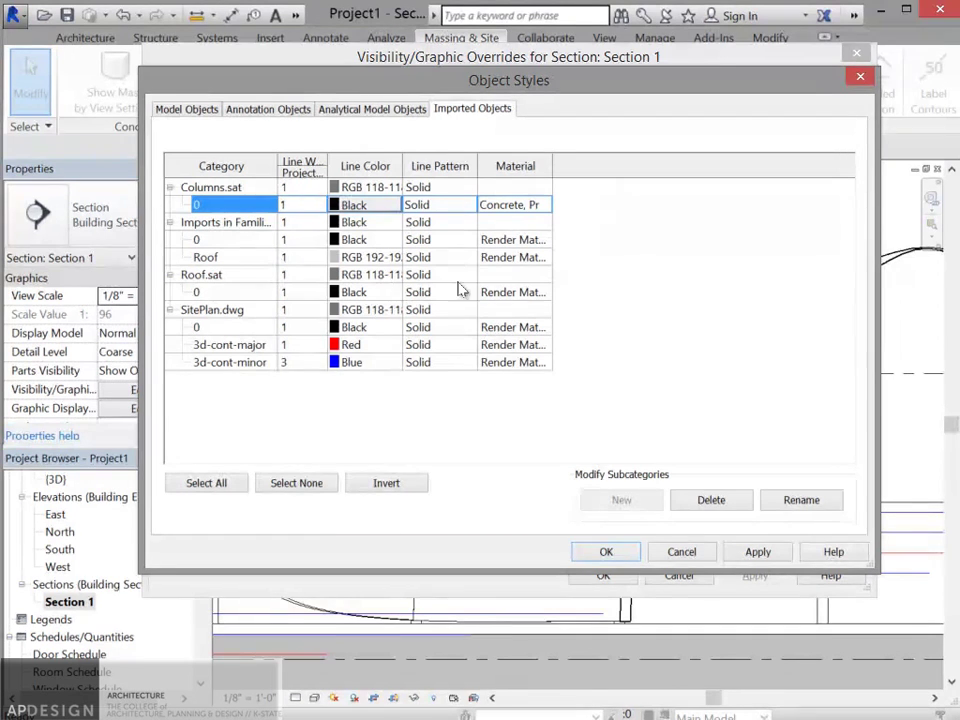
Step: Reopen the material choice for layer 0 of Columns.sat, search for "tile" and pick Tile, Porcelain, 4in
{"action": "left_click", "coordinate": [546, 292]}
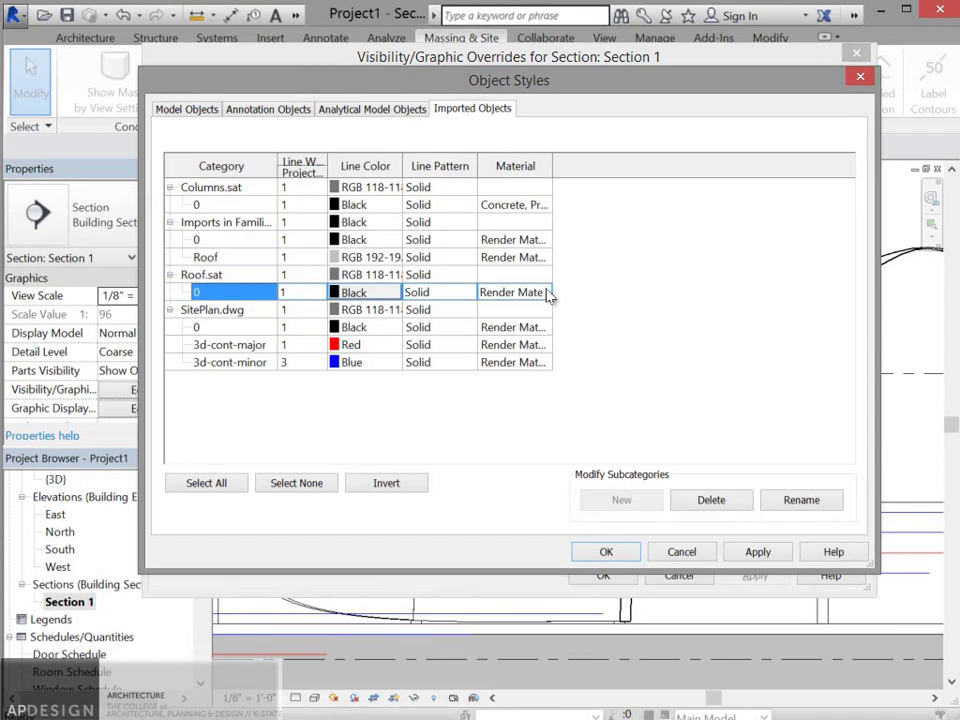
{"action": "left_click", "coordinate": [549, 205]}
{"action": "left_click", "coordinate": [545, 208]}
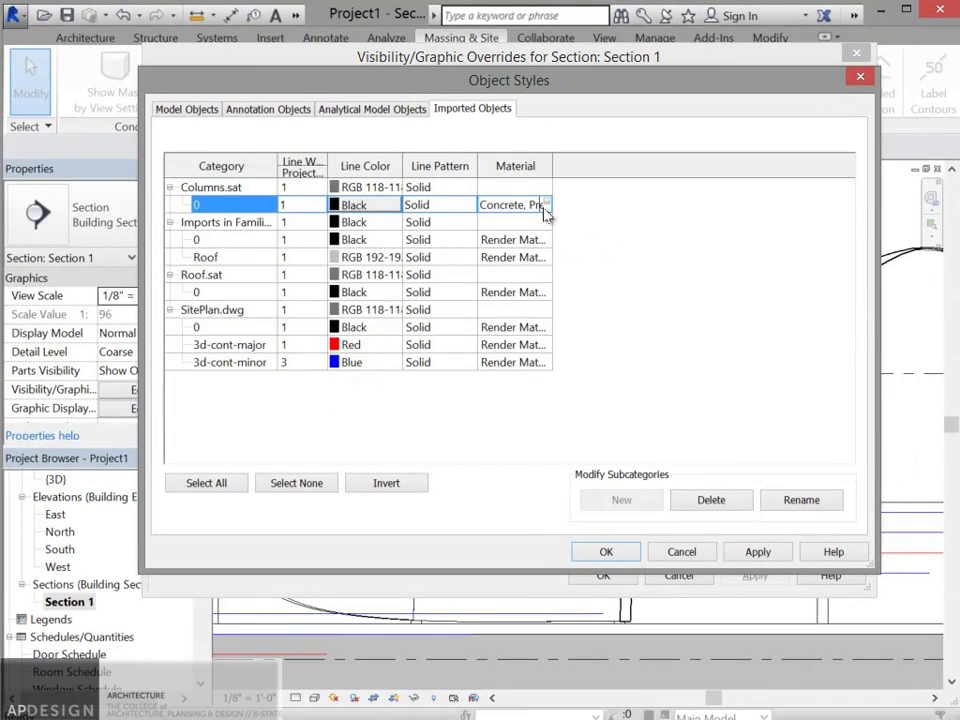
{"action": "left_click", "coordinate": [547, 206]}
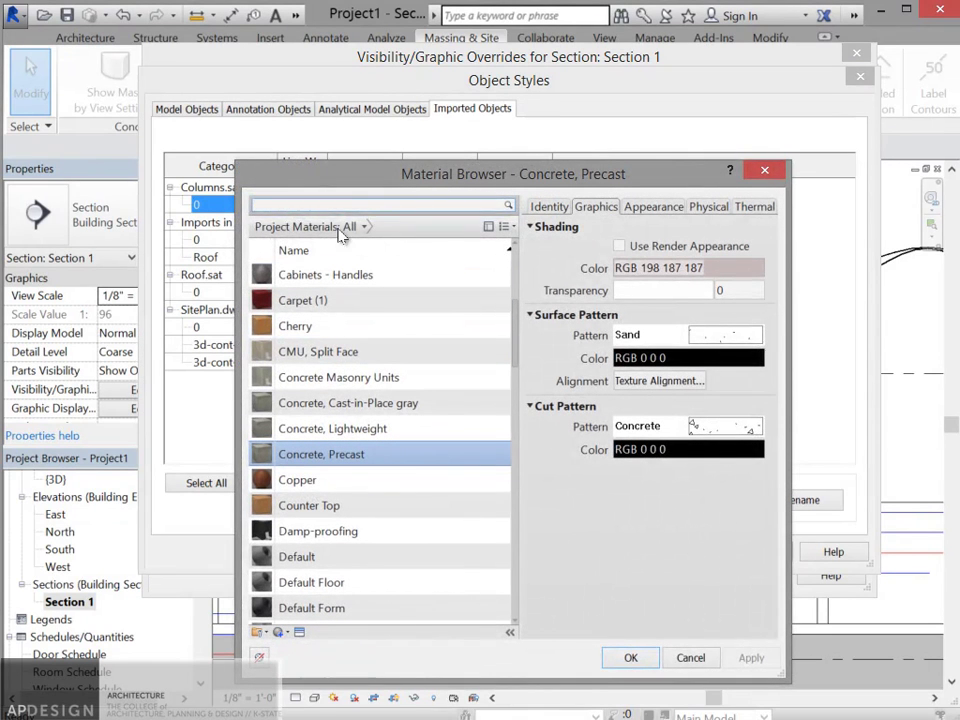
{"action": "left_click", "coordinate": [322, 203]}
{"action": "type", "text": "til"}
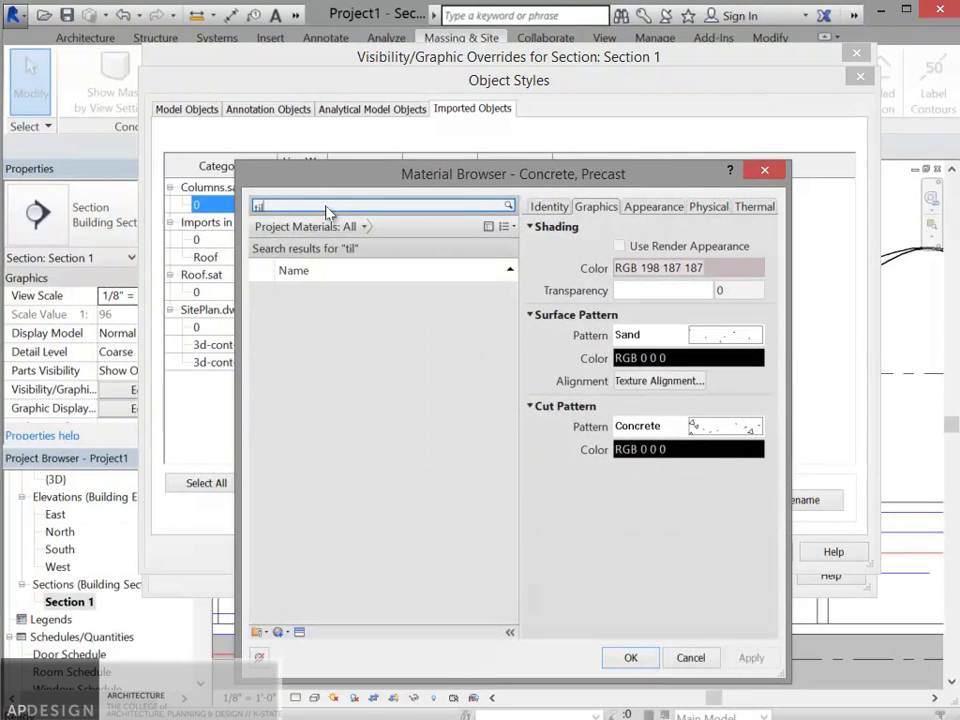
{"action": "type", "text": "e"}
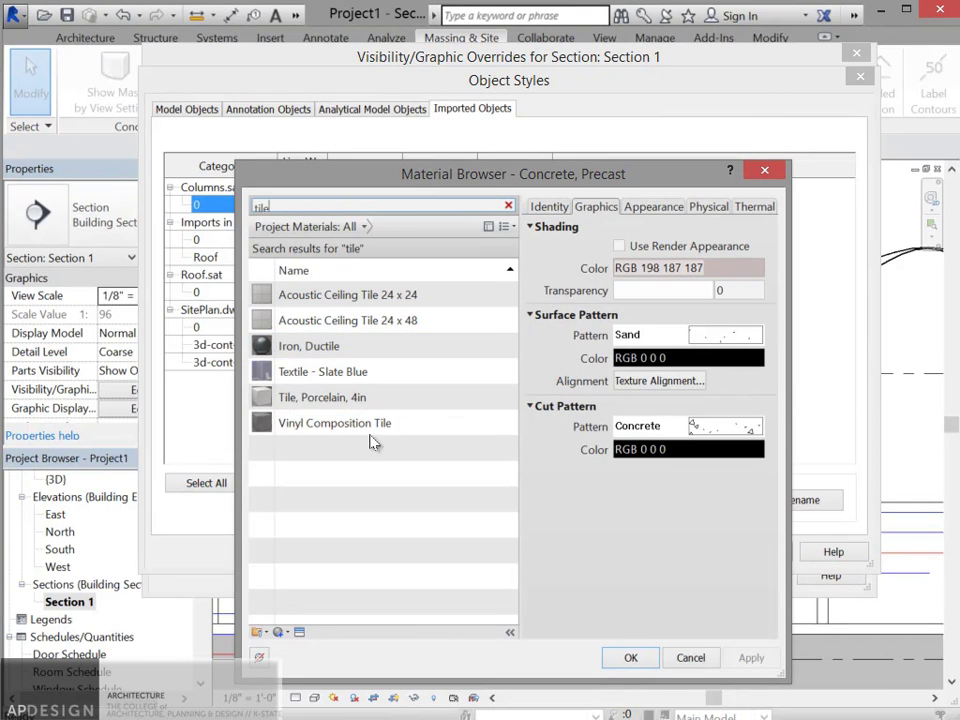
{"action": "left_click", "coordinate": [331, 404]}
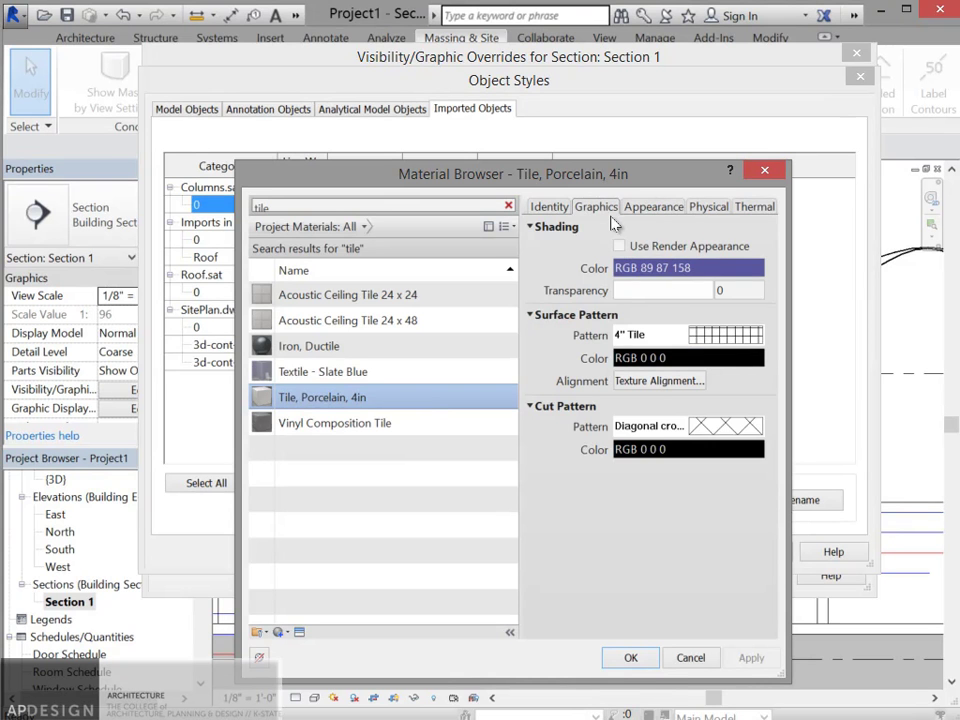
Step: Set the ceramic appearance color of Tile, Porcelain, 4in to RGB 46 135 188 and apply the material to layer 0 of Columns.sat
{"action": "left_click", "coordinate": [652, 207]}
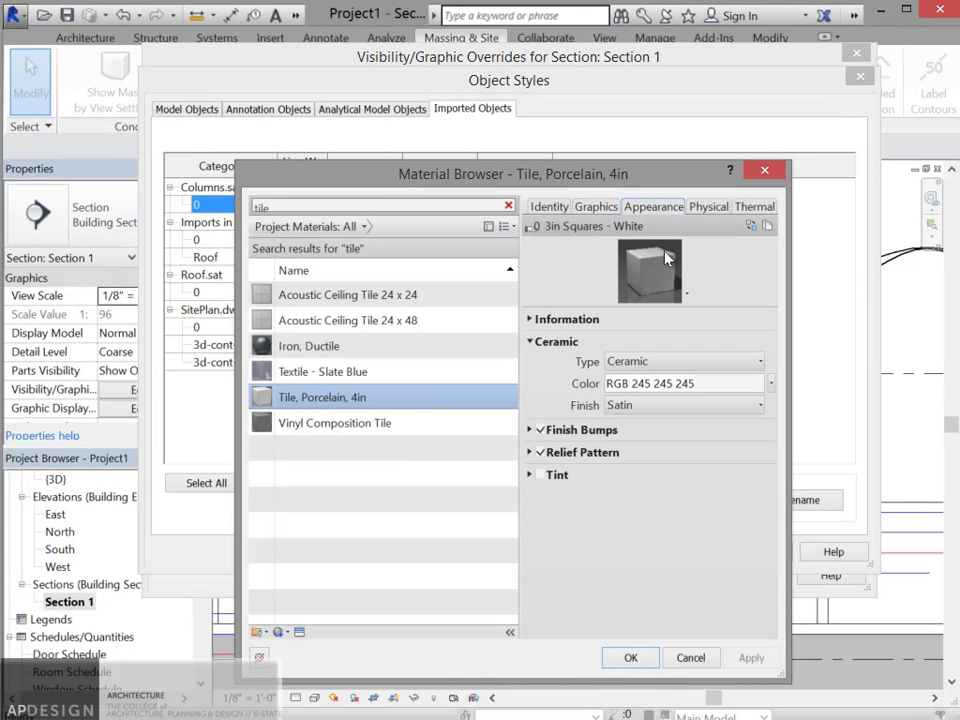
{"action": "left_click", "coordinate": [681, 387]}
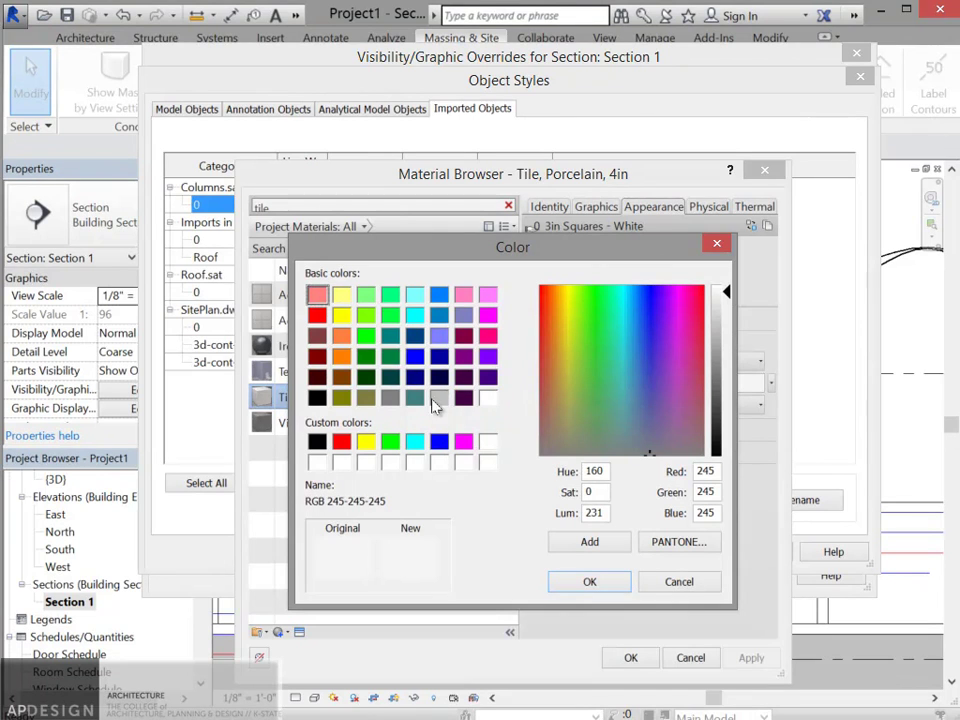
{"action": "left_click", "coordinate": [415, 357]}
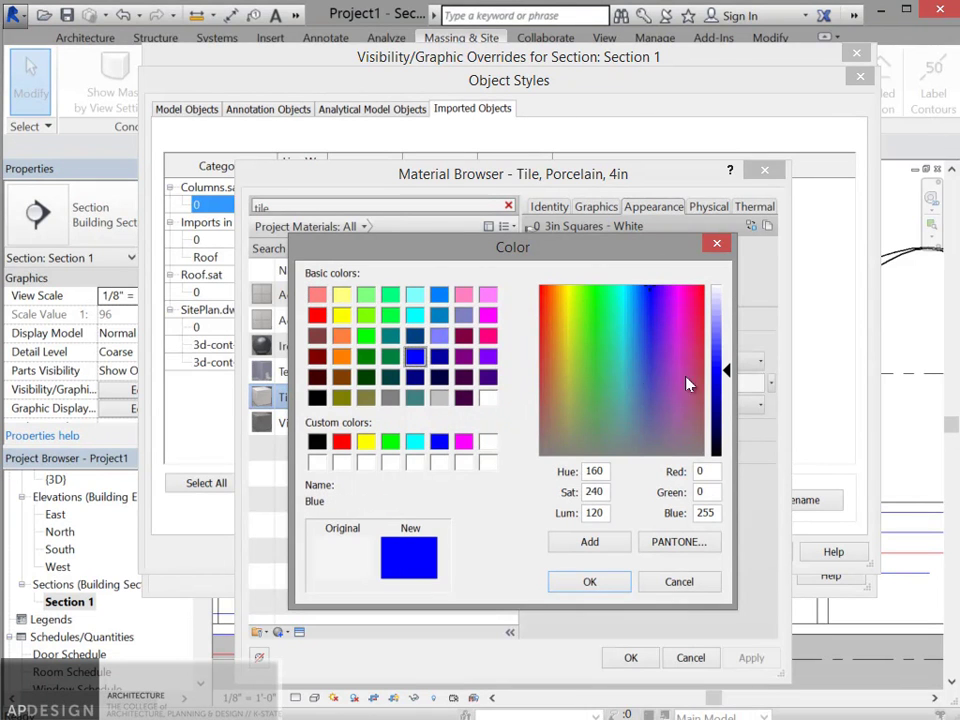
{"action": "left_click_drag", "start_coordinate": [676, 374], "coordinate": [555, 400]}
{"action": "left_click_drag", "start_coordinate": [727, 372], "coordinate": [729, 386]}
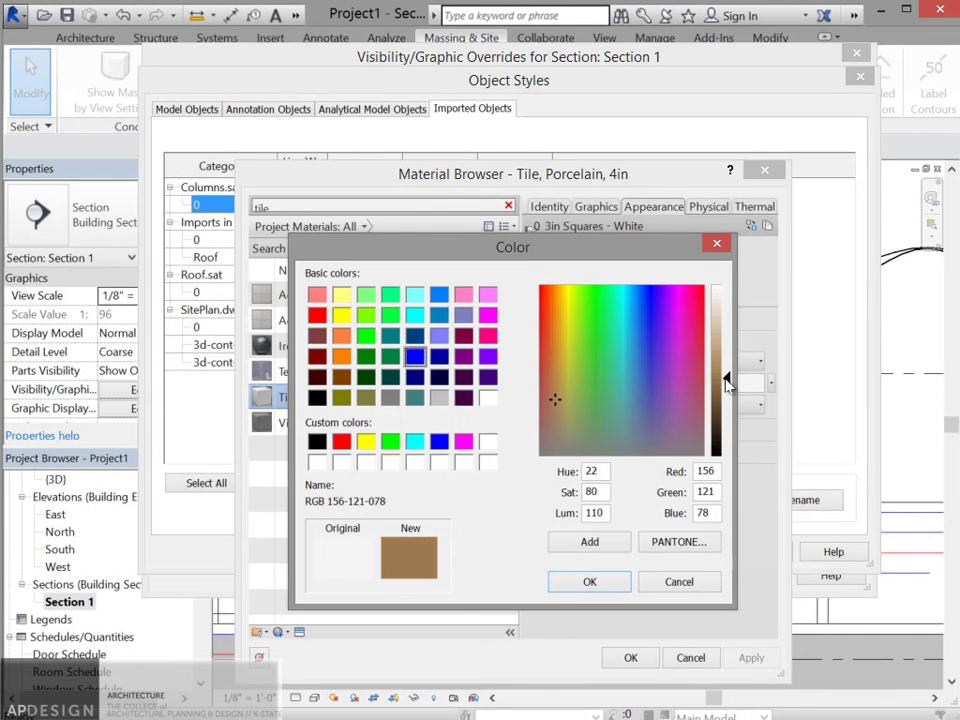
{"action": "left_click_drag", "start_coordinate": [645, 366], "coordinate": [629, 352]}
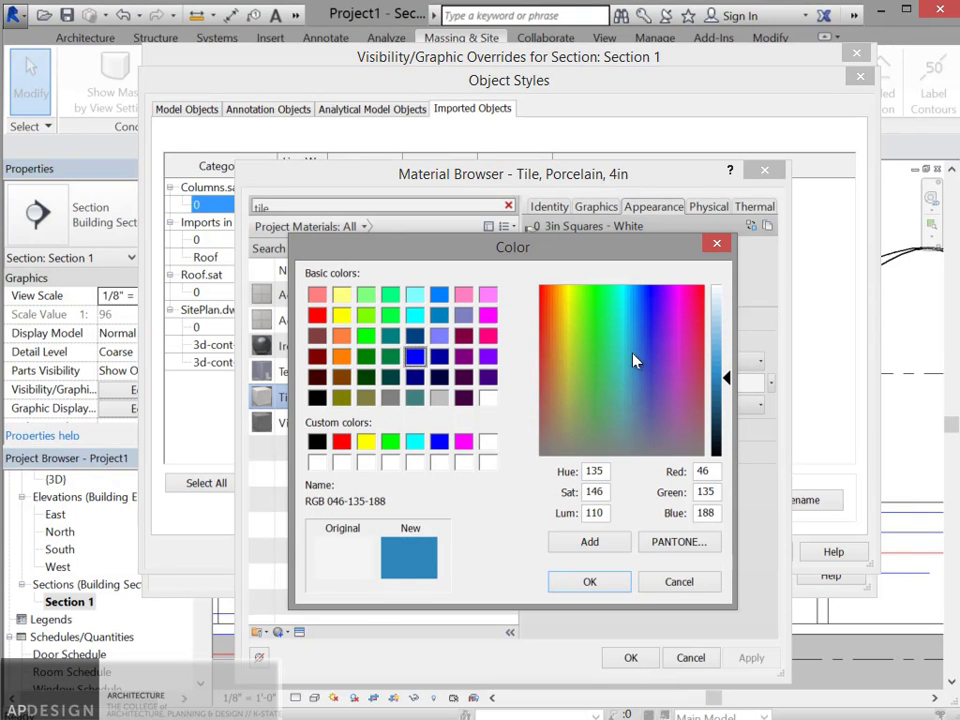
{"action": "left_click", "coordinate": [606, 584]}
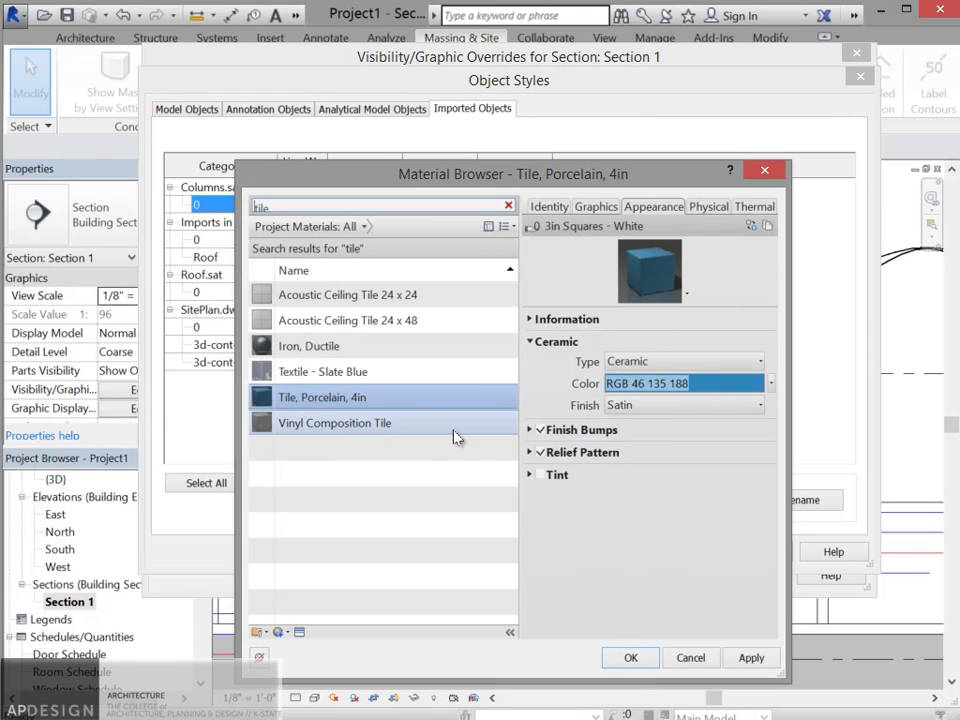
{"action": "left_click", "coordinate": [748, 660]}
{"action": "left_click", "coordinate": [652, 660]}
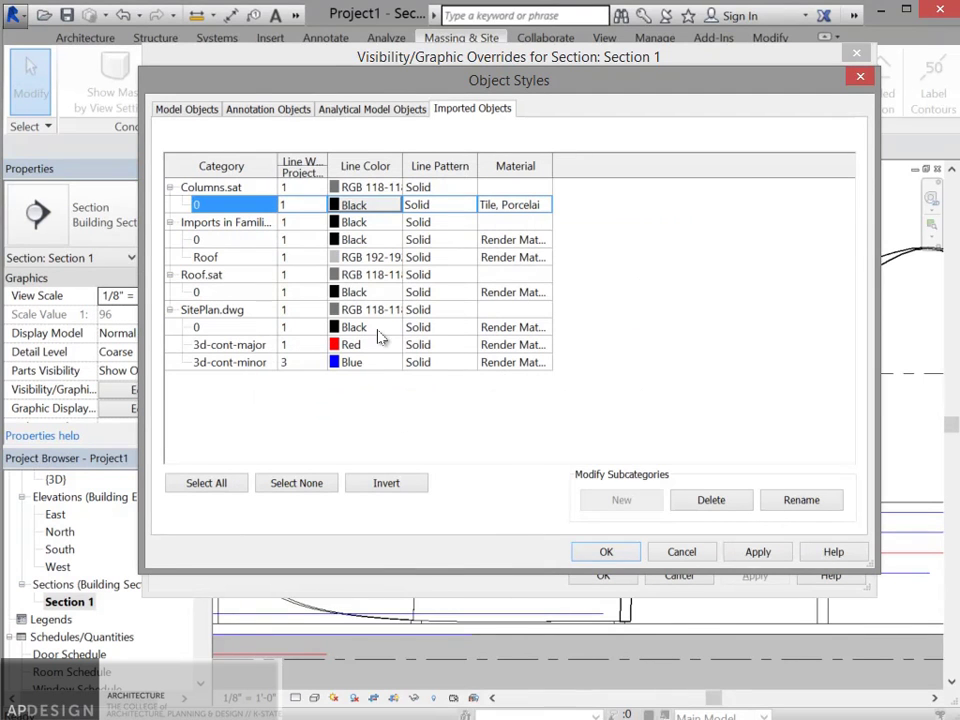
Step: Assign the Concrete, Precast material to layer 0 of Roof.sat, then accept the object styles and visibility overrides
{"action": "left_click", "coordinate": [527, 257]}
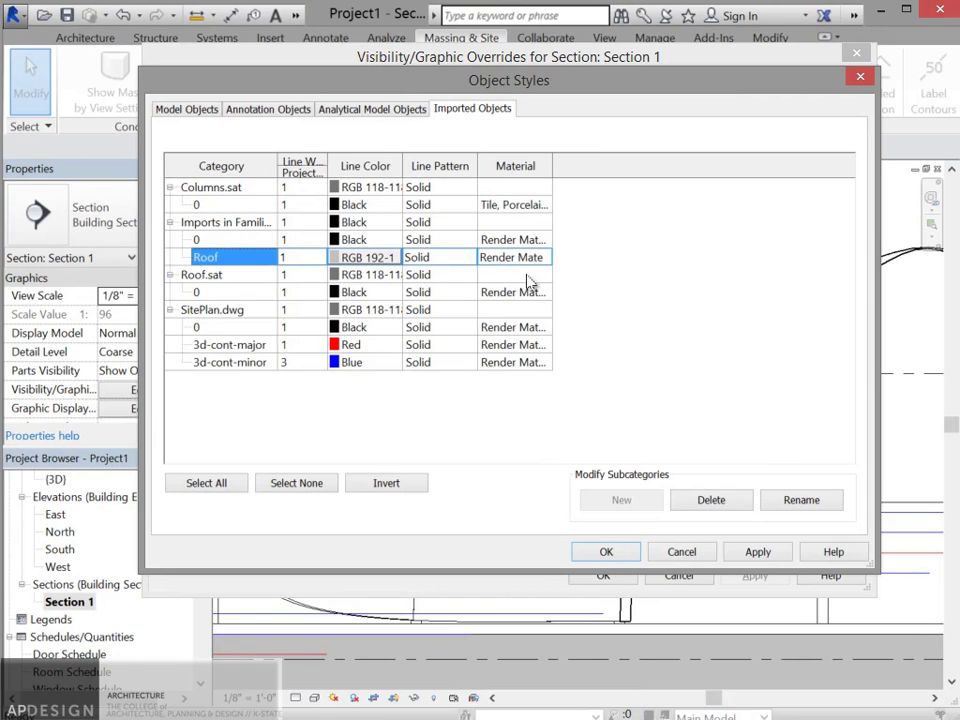
{"action": "left_click", "coordinate": [530, 292]}
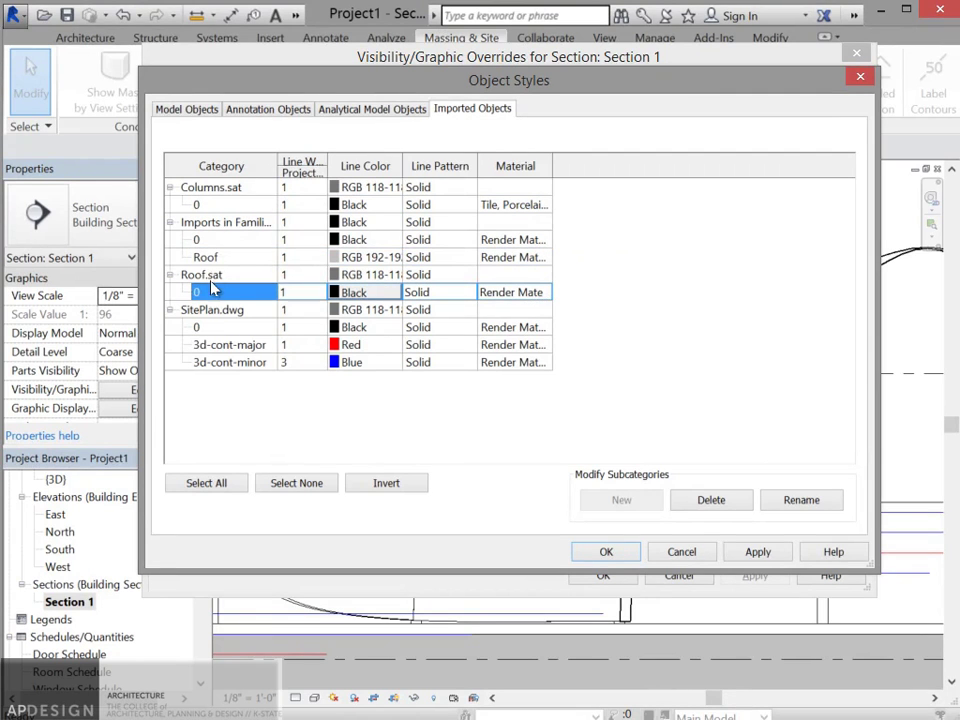
{"action": "left_click", "coordinate": [549, 293]}
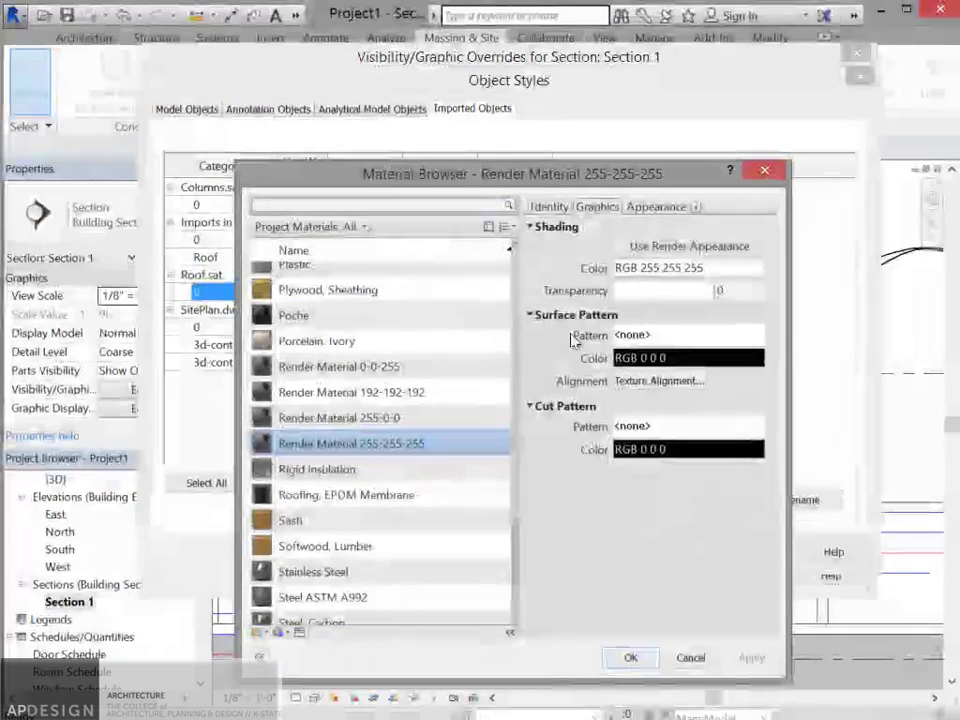
{"action": "left_click", "coordinate": [362, 204]}
{"action": "type", "text": "conc"}
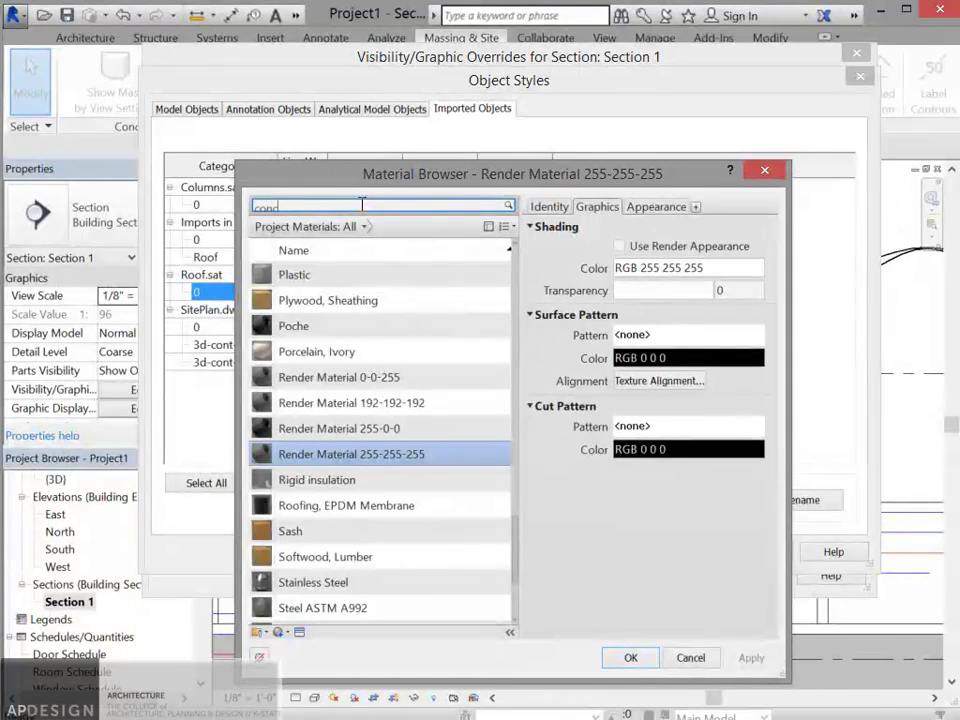
{"action": "left_click", "coordinate": [349, 399]}
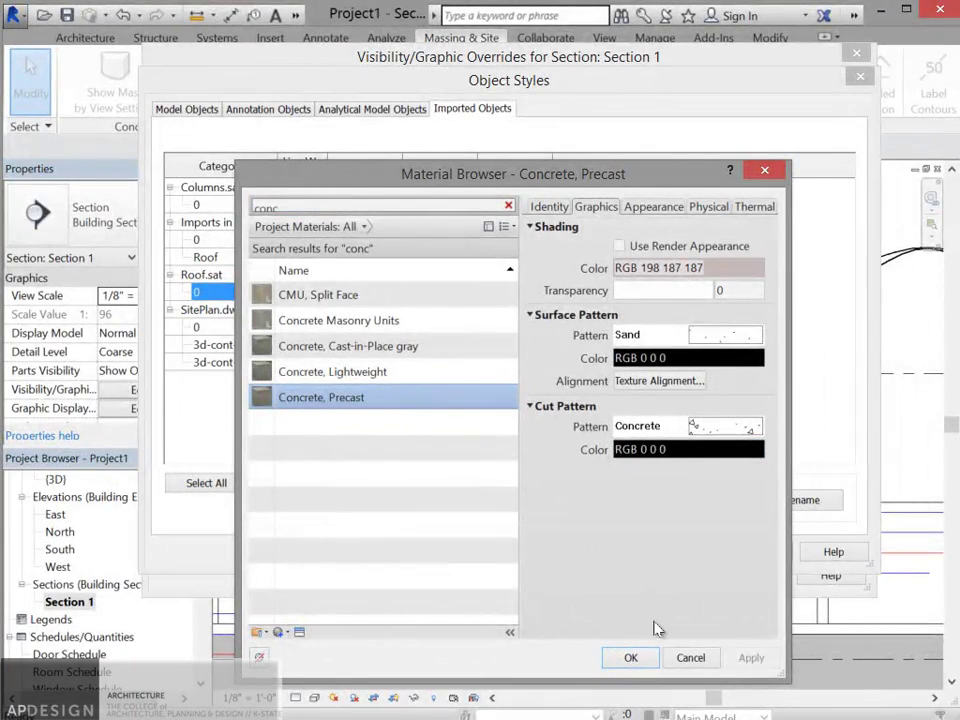
{"action": "left_click", "coordinate": [631, 657]}
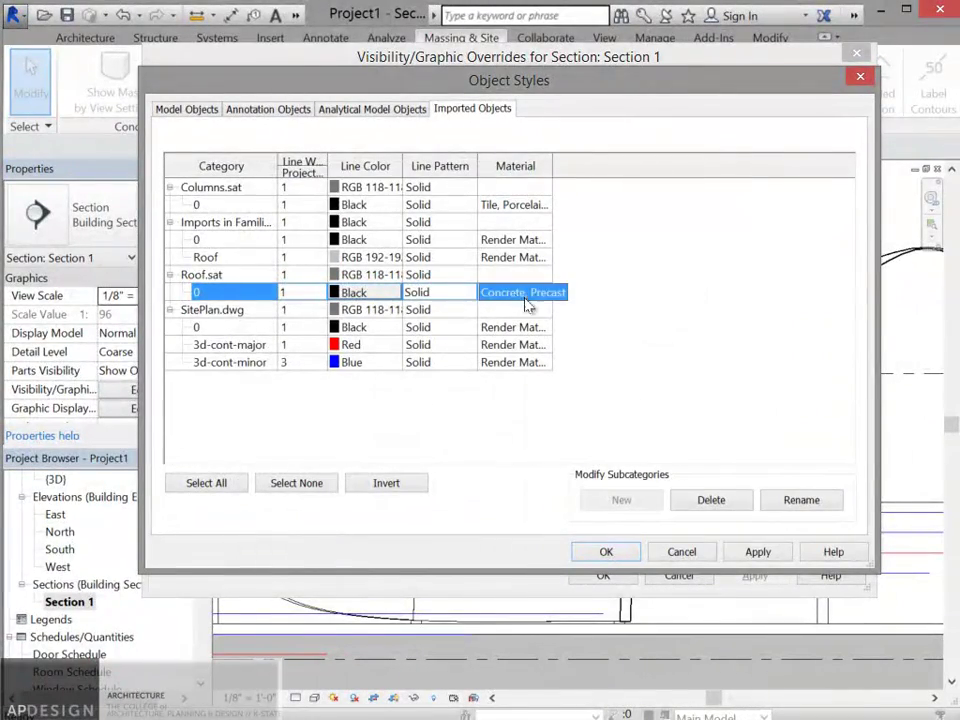
{"action": "left_click", "coordinate": [740, 553]}
{"action": "left_click", "coordinate": [620, 555]}
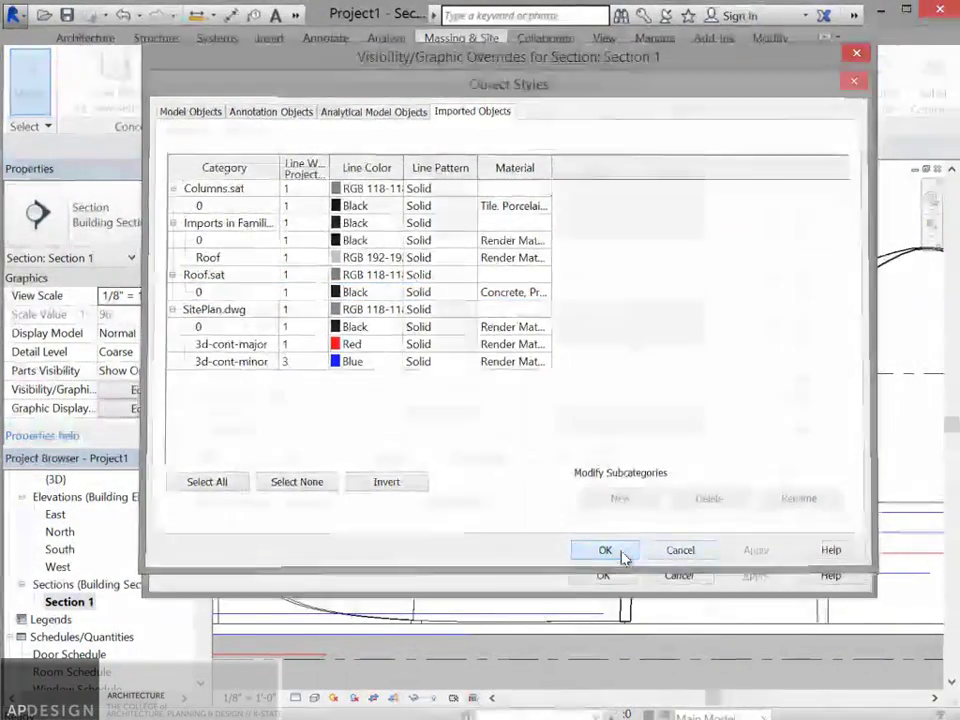
{"action": "left_click", "coordinate": [603, 574]}
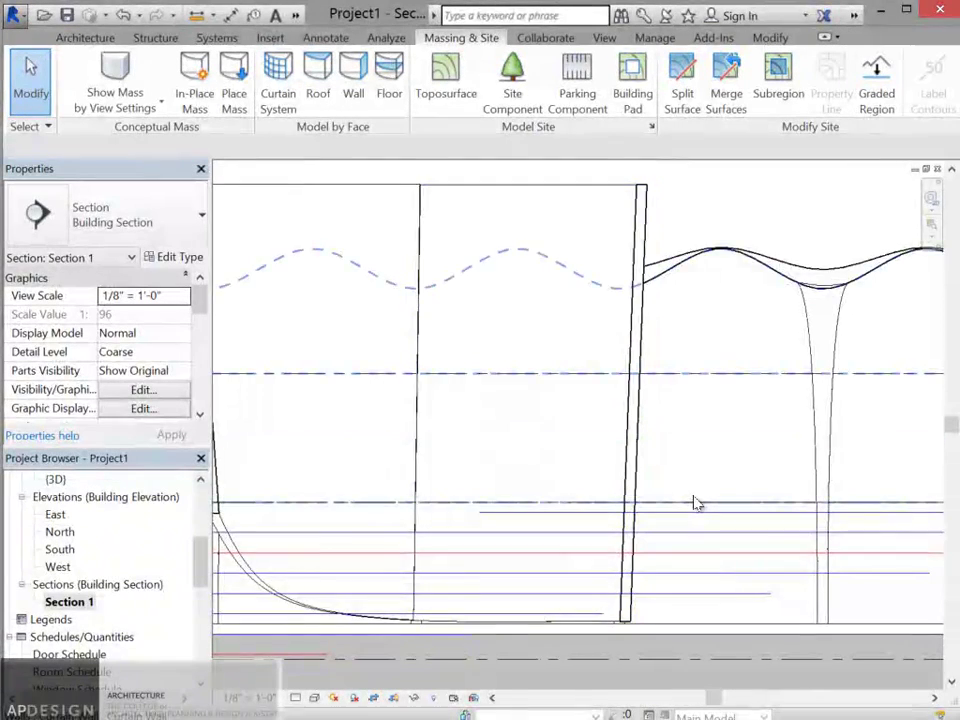
Step: Switch Section 1 to the shaded visual style and inspect the material display on the columns and wavy roof
{"action": "scroll", "coordinate": [542, 572], "scroll_direction": "down", "scroll_amount": 1}
{"action": "scroll", "coordinate": [645, 439], "scroll_direction": "down", "scroll_amount": 2}
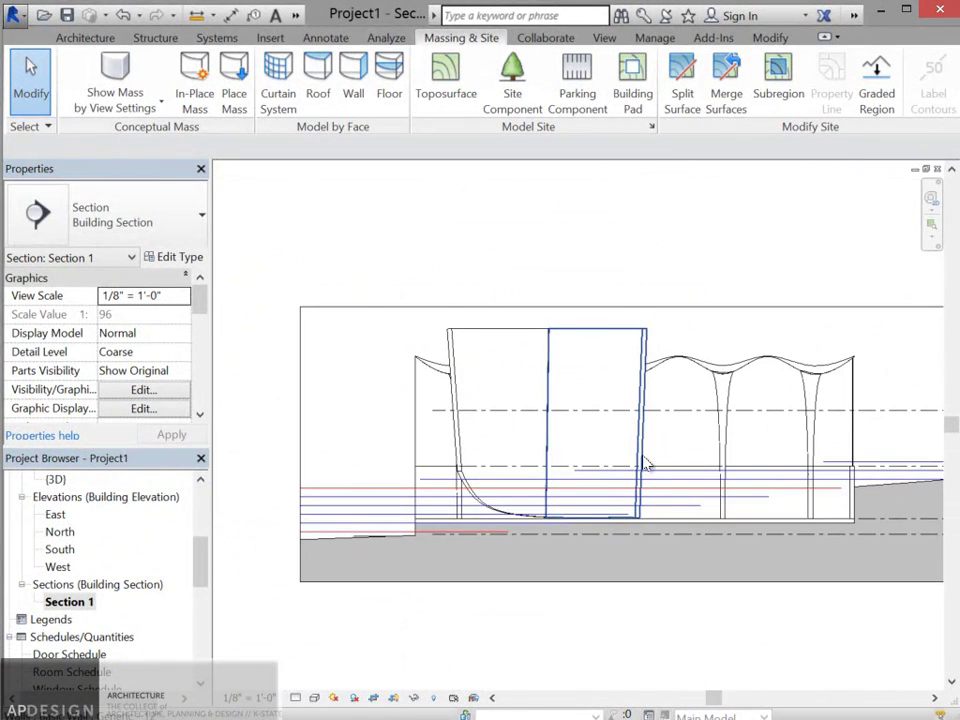
{"action": "left_click", "coordinate": [315, 698]}
{"action": "left_click", "coordinate": [318, 700]}
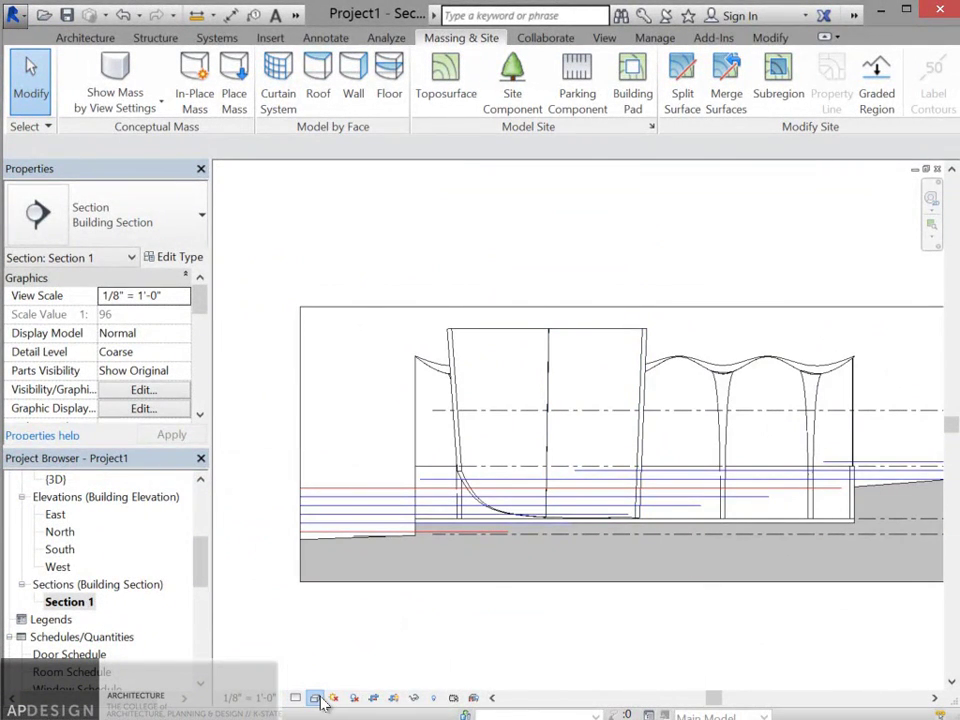
{"action": "left_click", "coordinate": [334, 698]}
{"action": "left_click", "coordinate": [339, 624]}
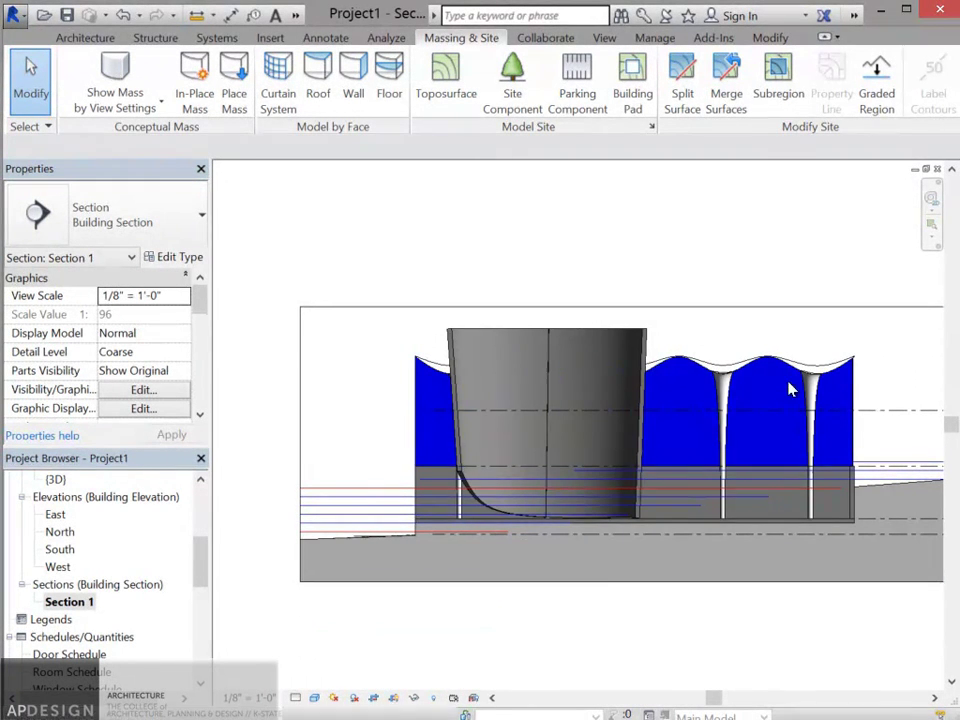
{"action": "scroll", "coordinate": [790, 389], "scroll_direction": "up", "scroll_amount": 3}
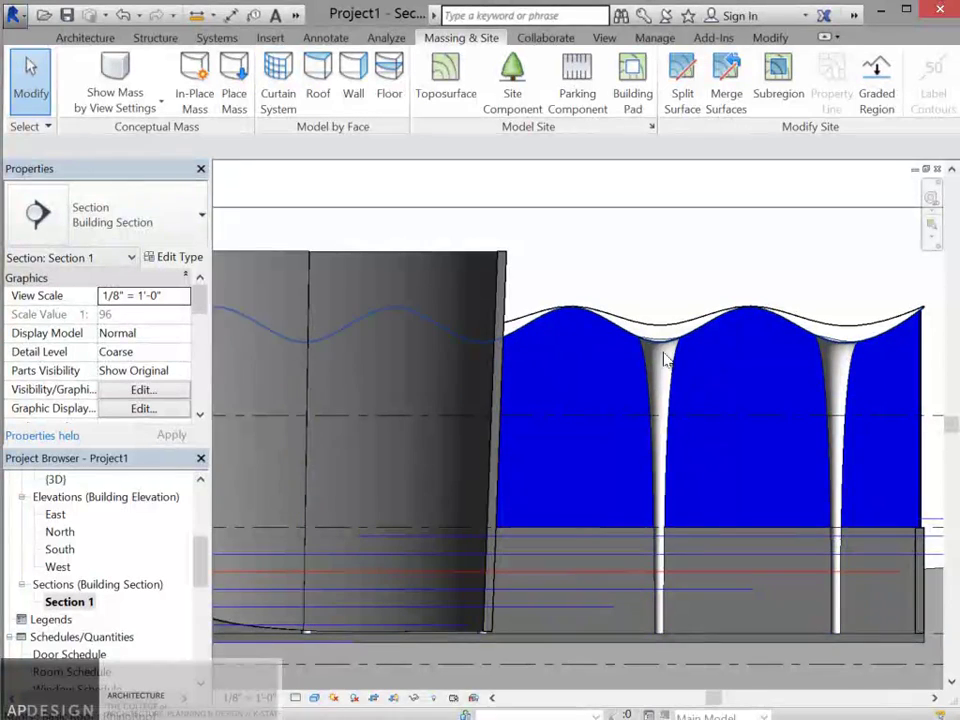
{"action": "scroll", "coordinate": [680, 396], "scroll_direction": "down", "scroll_amount": 3}
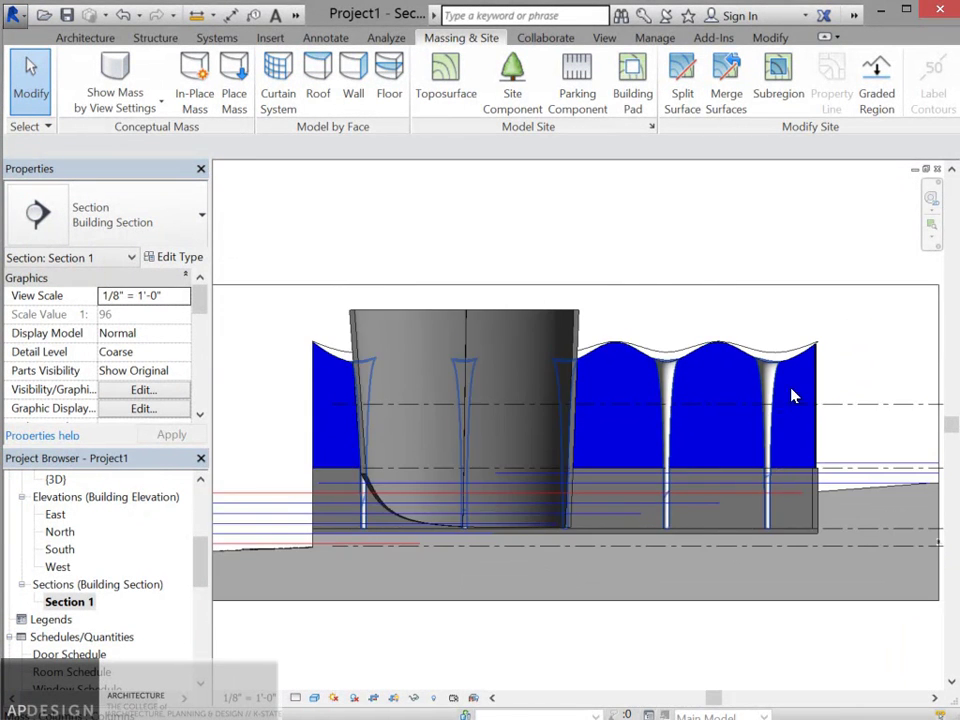
{"action": "scroll", "coordinate": [800, 390], "scroll_direction": "up", "scroll_amount": 2}
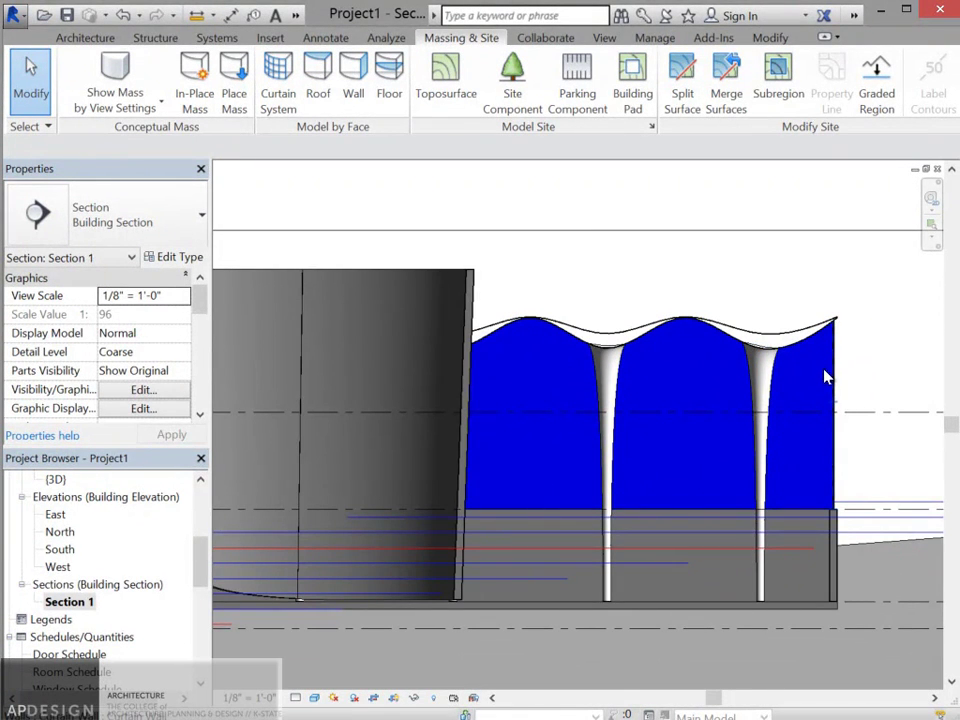
{"action": "scroll", "coordinate": [823, 375], "scroll_direction": "down", "scroll_amount": 2}
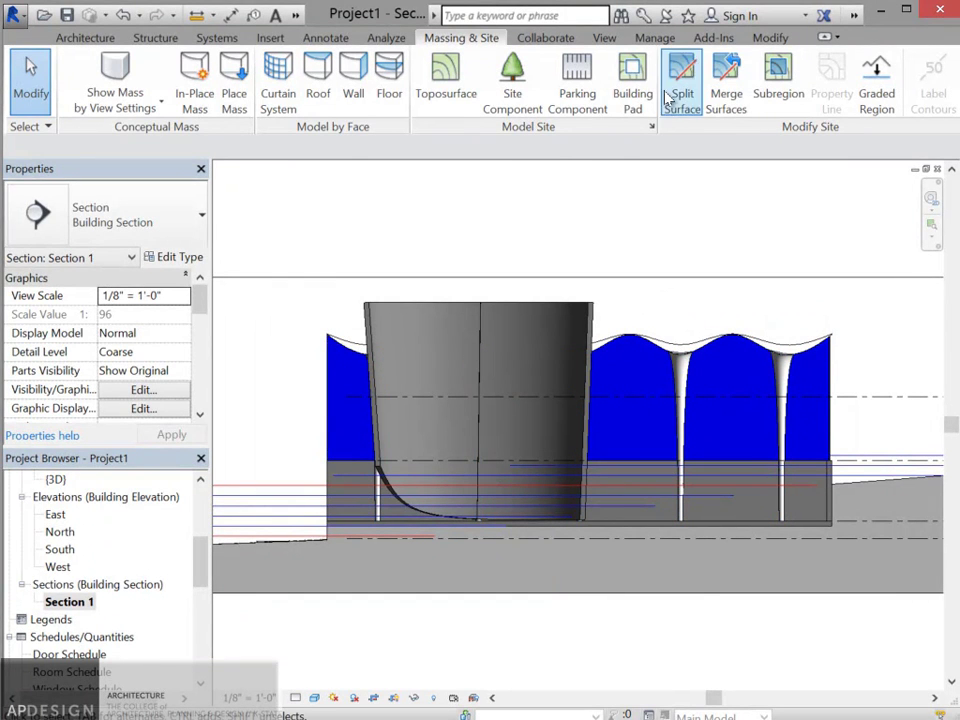
Step: Reload the linked CAD files Columns.sat and Roof.sat together and accept the link changes
{"action": "left_click", "coordinate": [655, 38]}
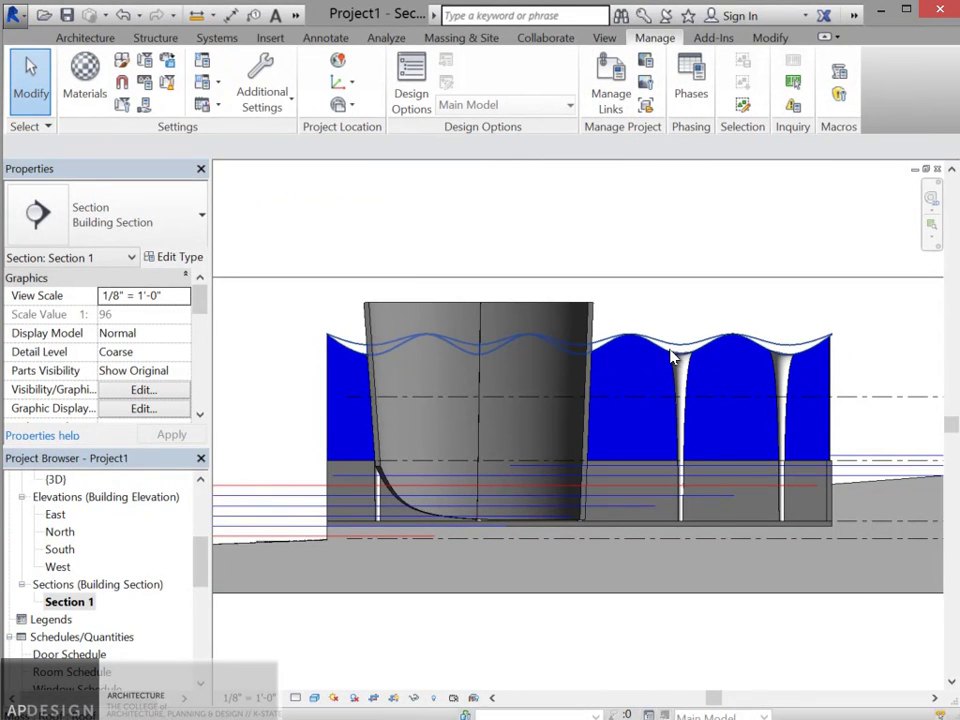
{"action": "left_click", "coordinate": [611, 96]}
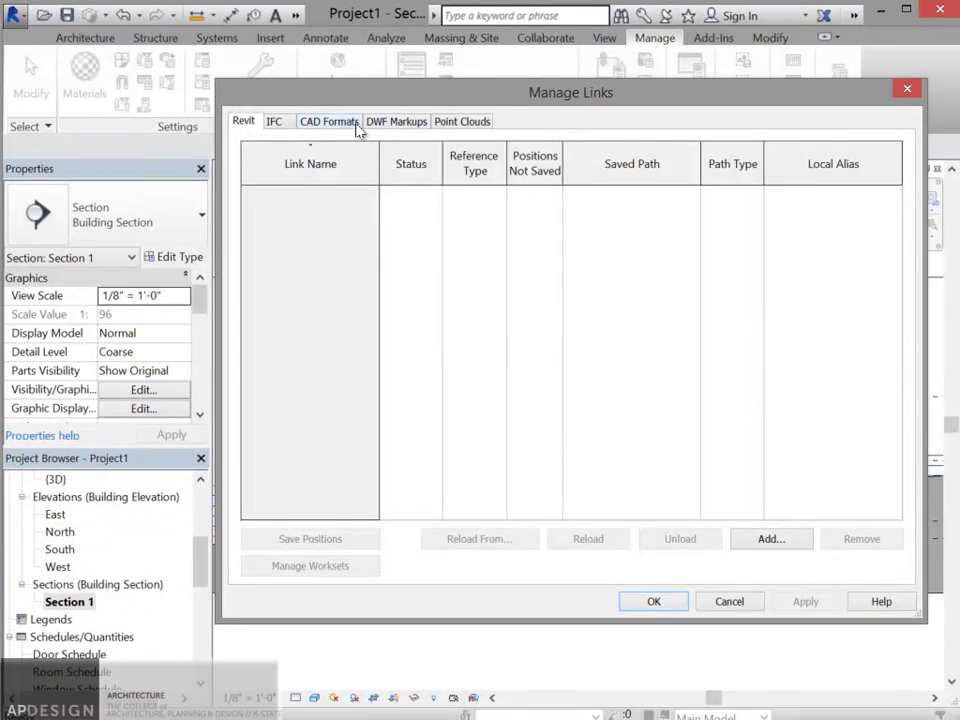
{"action": "left_click", "coordinate": [355, 125]}
{"action": "left_click", "coordinate": [362, 196]}
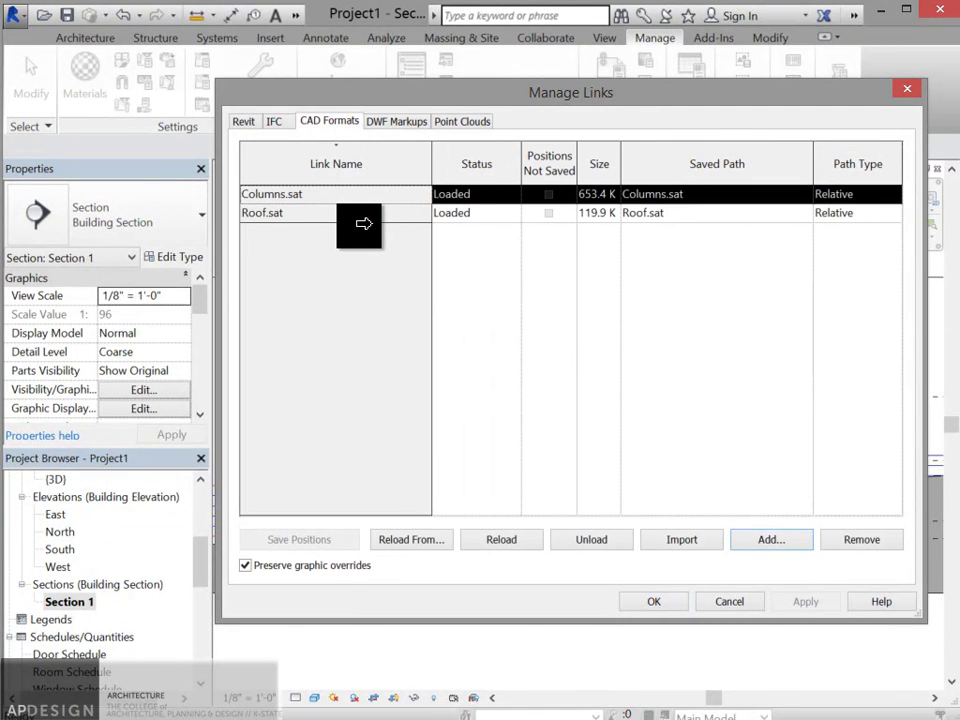
{"action": "left_click", "coordinate": [362, 213], "text": "shift"}
{"action": "left_click", "coordinate": [505, 543]}
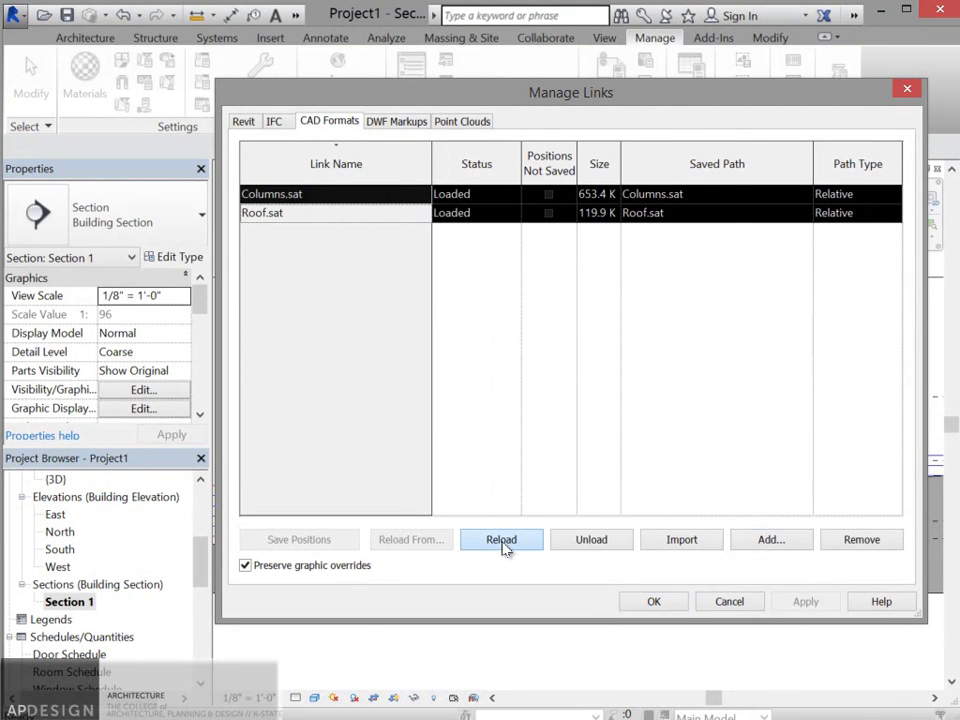
{"action": "left_click", "coordinate": [677, 601]}
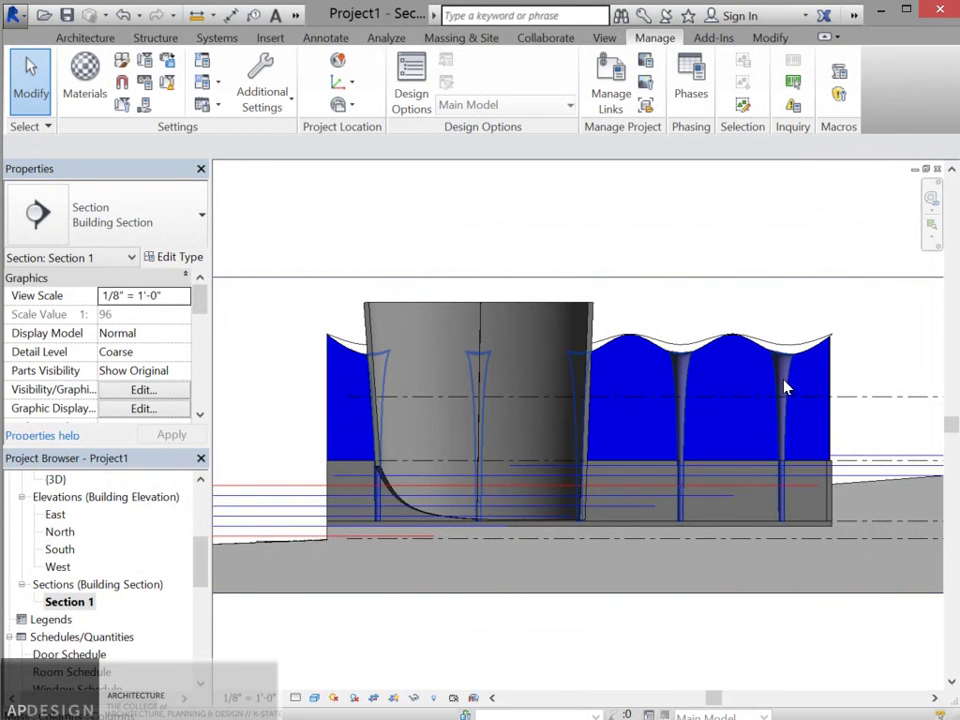
Step: Examine the columns and wavy roof in the shaded Section 1 for their assigned materials, close up and across the whole section
{"action": "scroll", "coordinate": [786, 386], "scroll_direction": "up", "scroll_amount": 3}
{"action": "scroll", "coordinate": [788, 372], "scroll_direction": "up", "scroll_amount": 3}
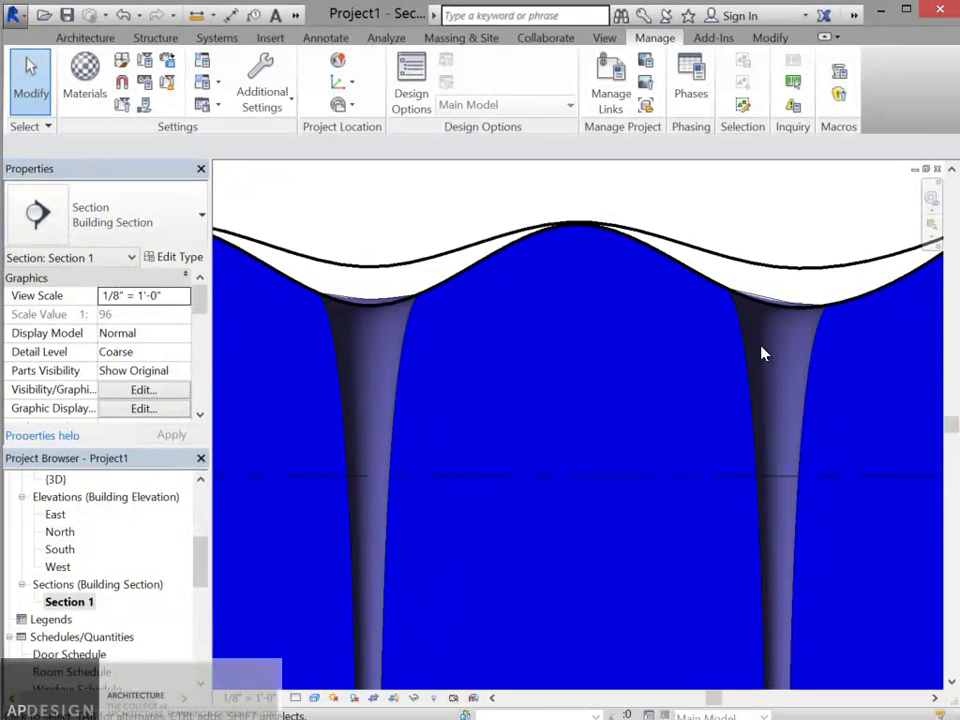
{"action": "scroll", "coordinate": [583, 349], "scroll_direction": "down", "scroll_amount": 4}
{"action": "scroll", "coordinate": [525, 343], "scroll_direction": "up", "scroll_amount": 2}
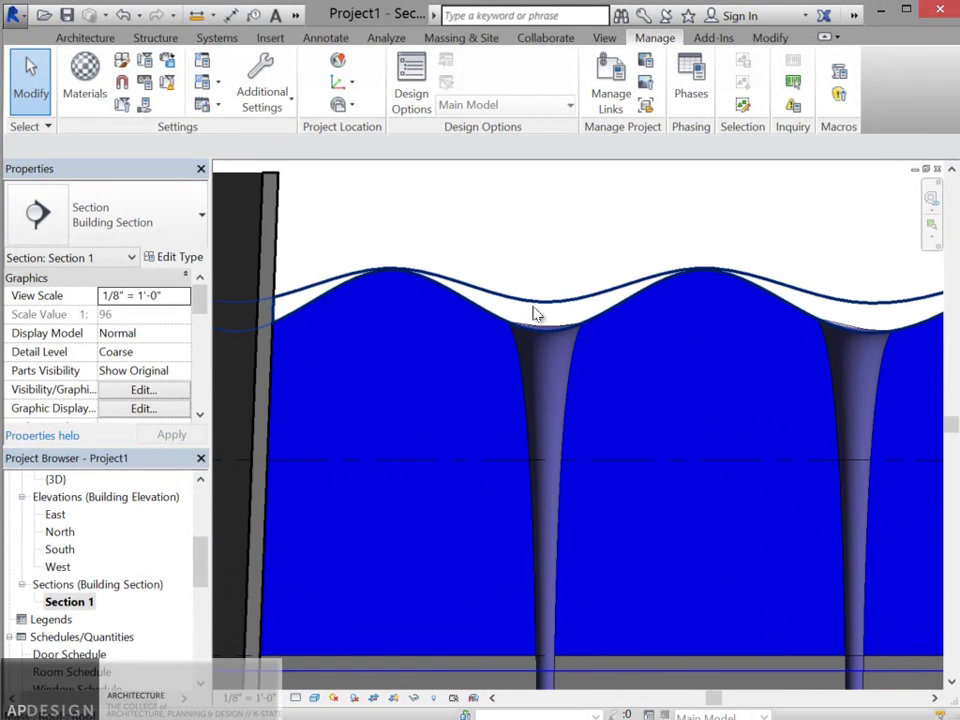
{"action": "scroll", "coordinate": [531, 311], "scroll_direction": "down", "scroll_amount": 3}
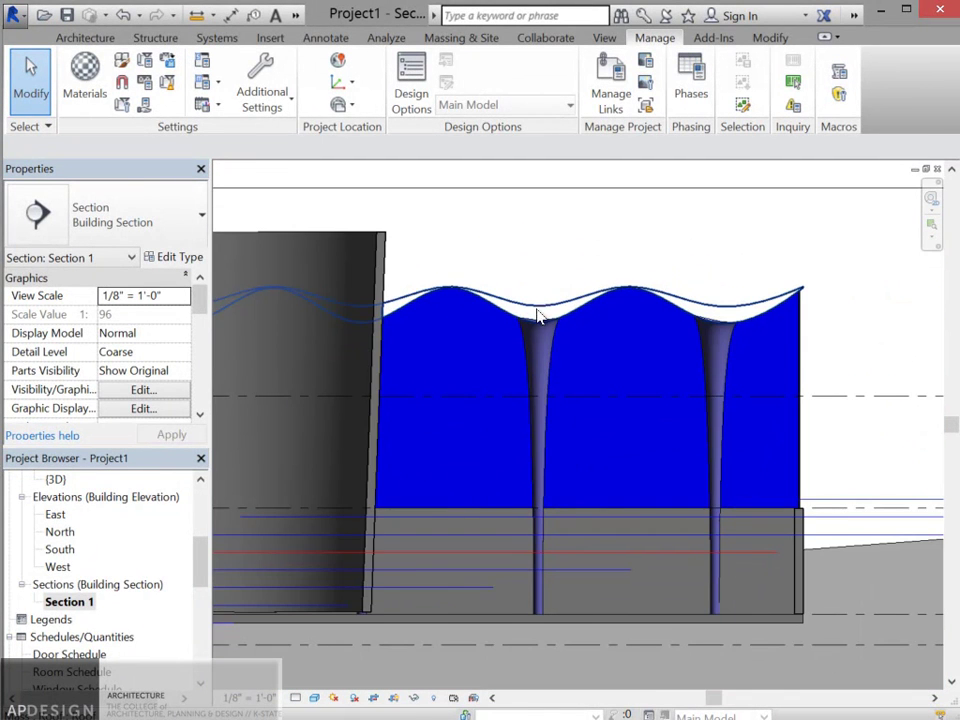
{"action": "scroll", "coordinate": [541, 316], "scroll_direction": "up", "scroll_amount": 1}
{"action": "scroll", "coordinate": [543, 315], "scroll_direction": "down", "scroll_amount": 1}
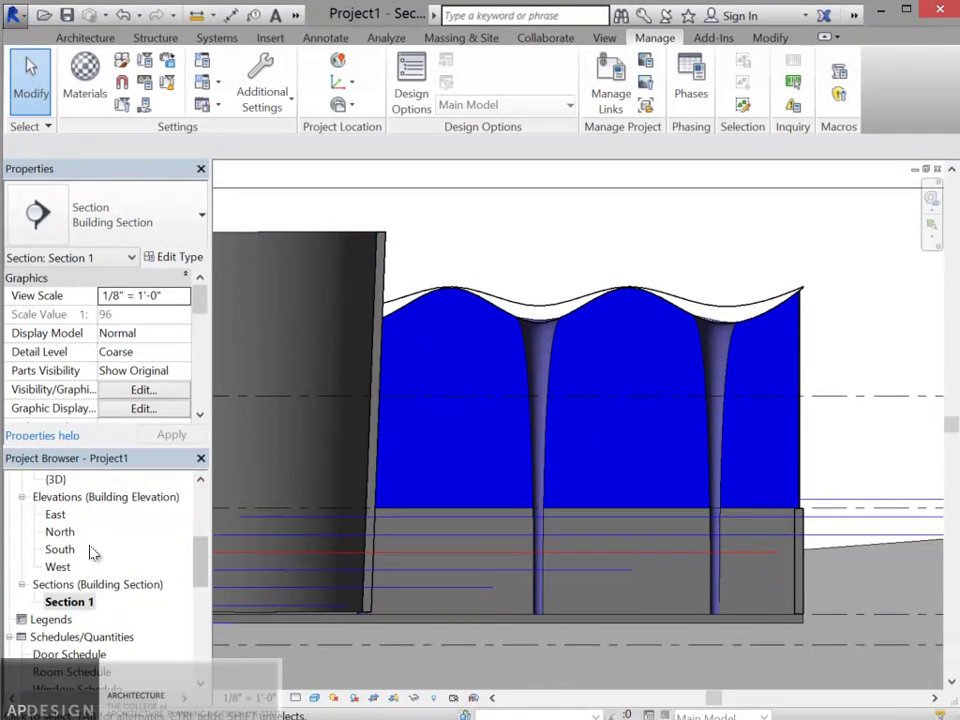
{"action": "left_click_drag", "start_coordinate": [206, 540], "coordinate": [205, 573]}
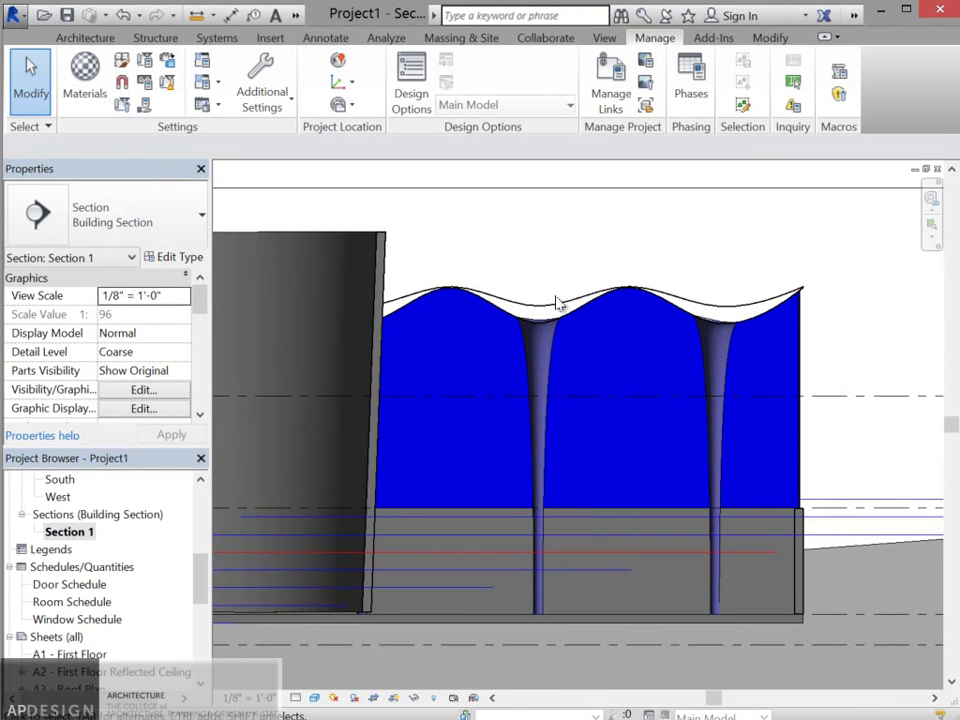
{"action": "scroll", "coordinate": [557, 300], "scroll_direction": "down", "scroll_amount": 4}
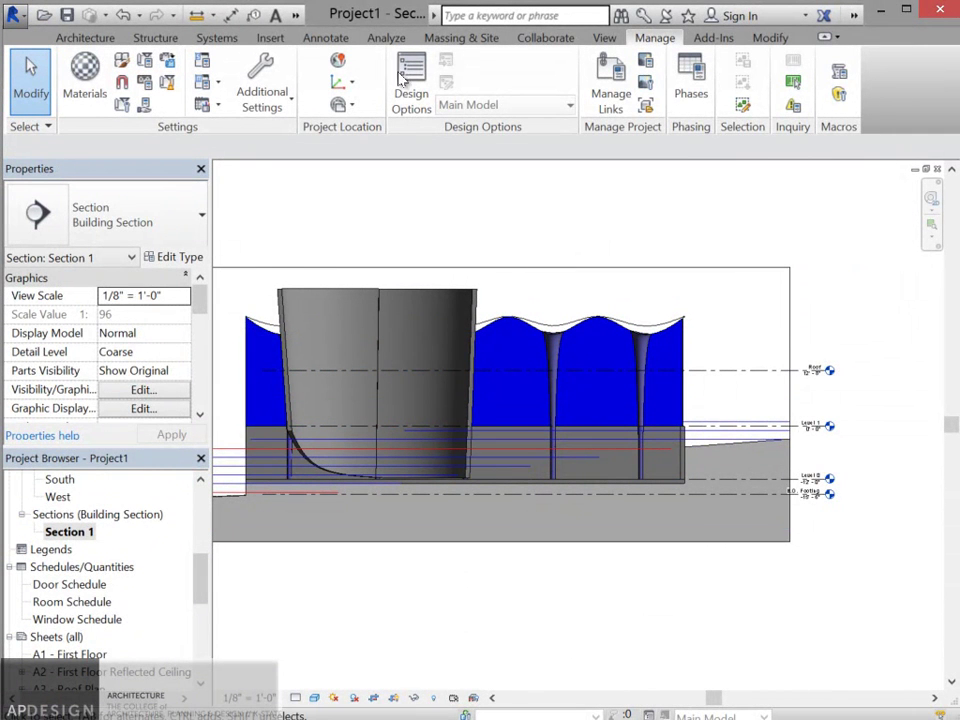
{"action": "middle_click_drag", "start_coordinate": [470, 320], "coordinate": [589, 349]}
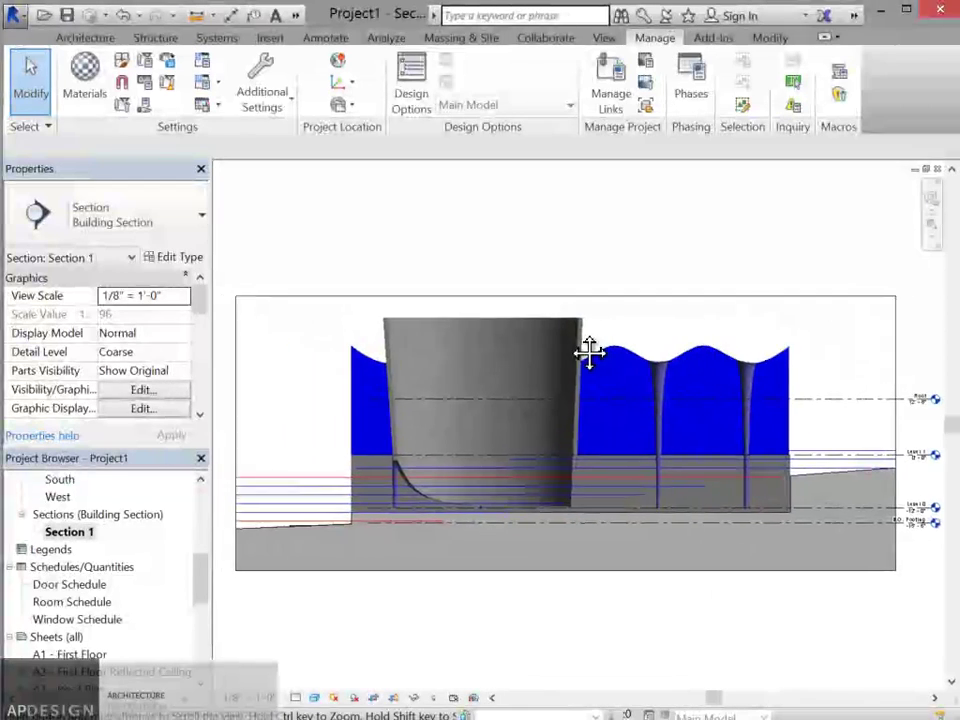
{"action": "scroll", "coordinate": [692, 382], "scroll_direction": "up", "scroll_amount": 4}
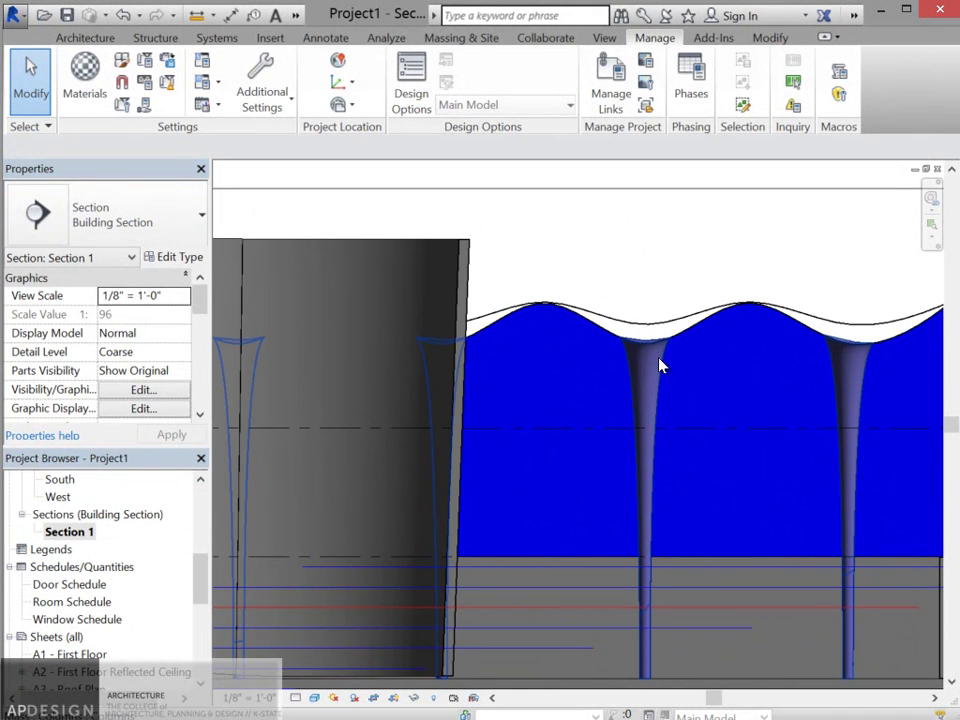
Step: Set the cut pattern of the Concrete, Precast material to Solid fill with the gray color RGB 192 192 192
{"action": "scroll", "coordinate": [660, 356], "scroll_direction": "down", "scroll_amount": 1}
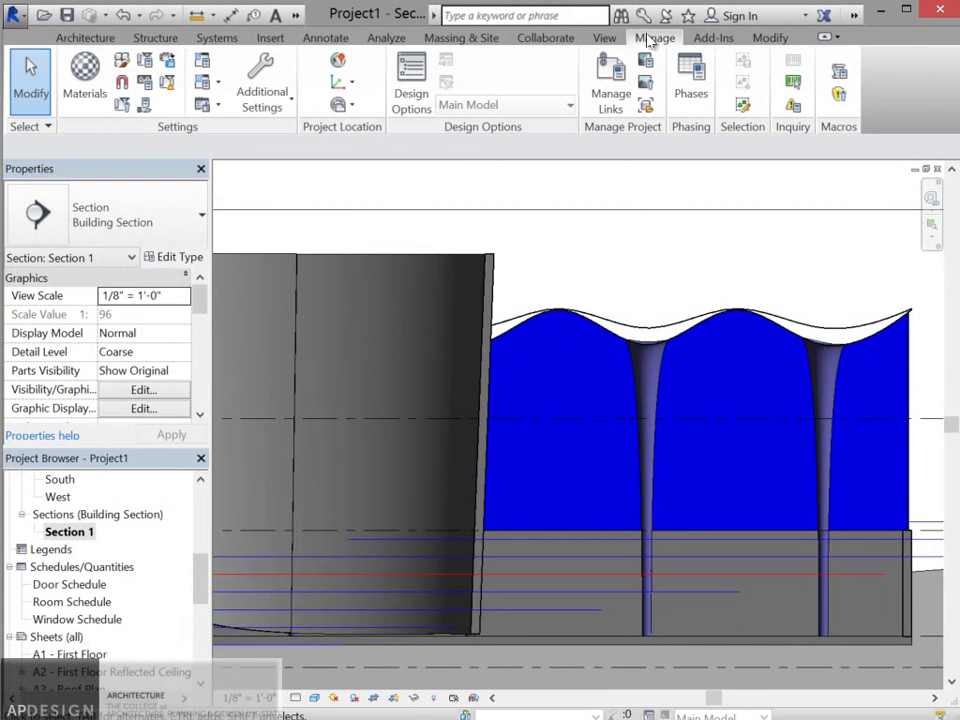
{"action": "left_click", "coordinate": [85, 75]}
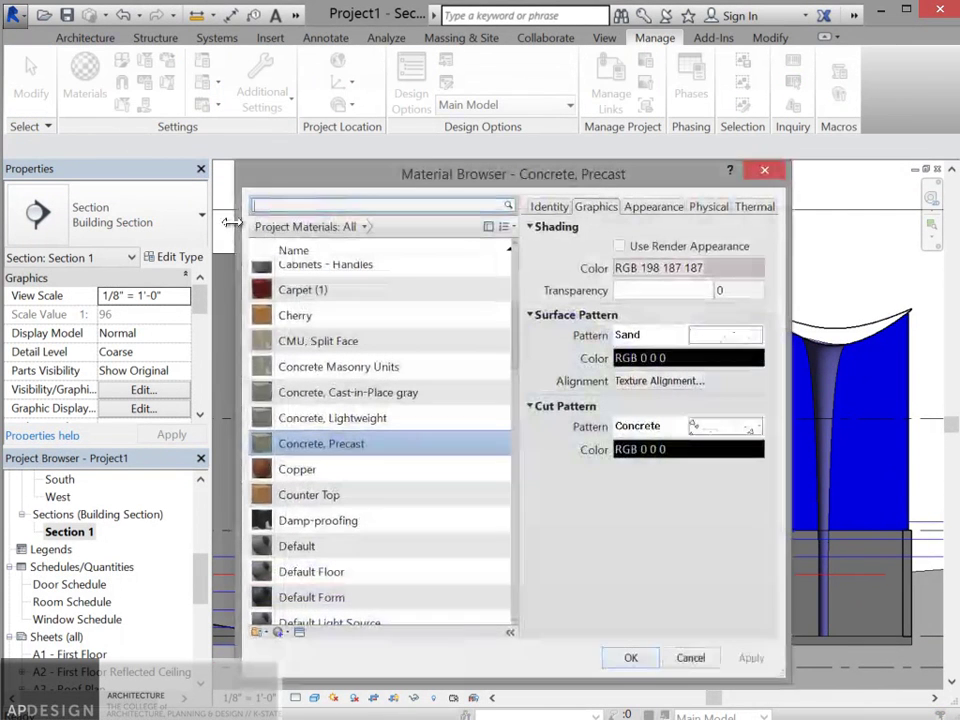
{"action": "left_click", "coordinate": [383, 203]}
{"action": "type", "text": "conc"}
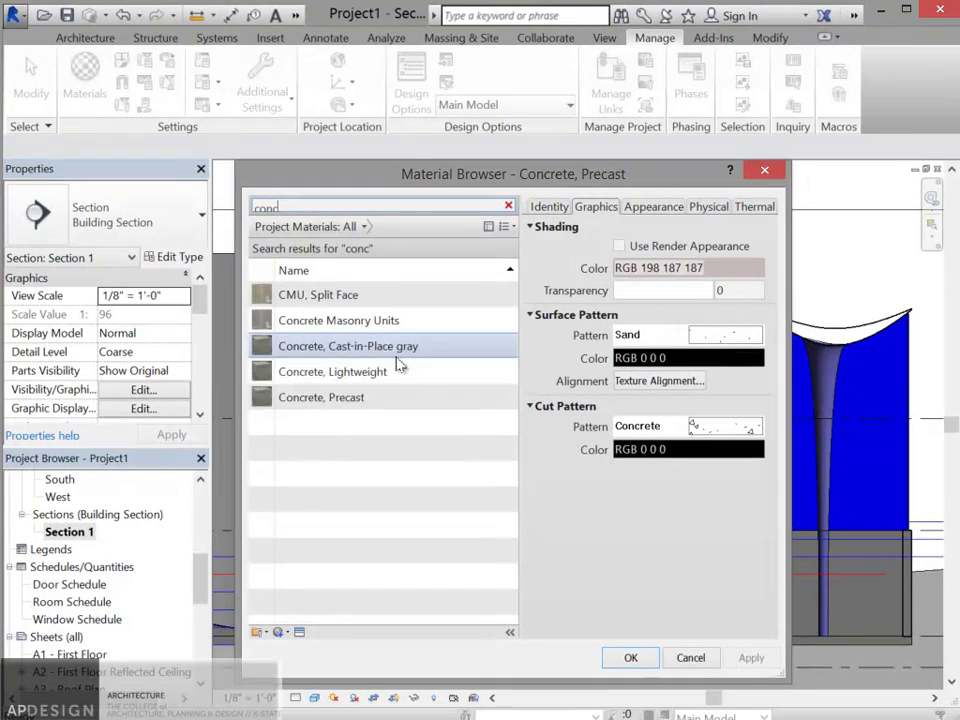
{"action": "left_click", "coordinate": [395, 398]}
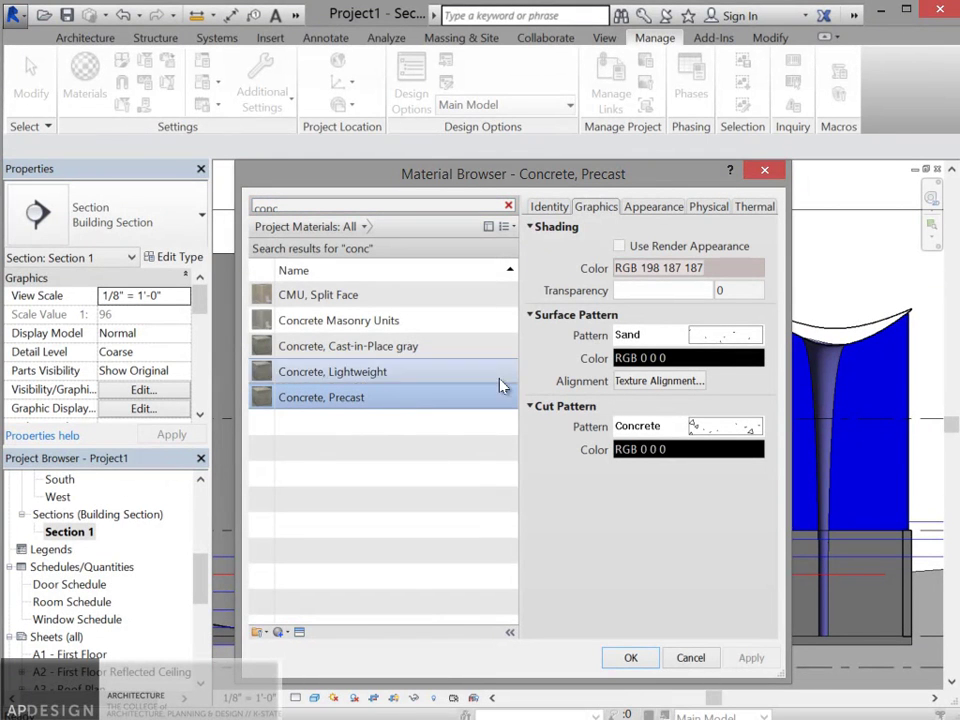
{"action": "left_click", "coordinate": [731, 432]}
{"action": "left_click_drag", "start_coordinate": [612, 347], "coordinate": [610, 437]}
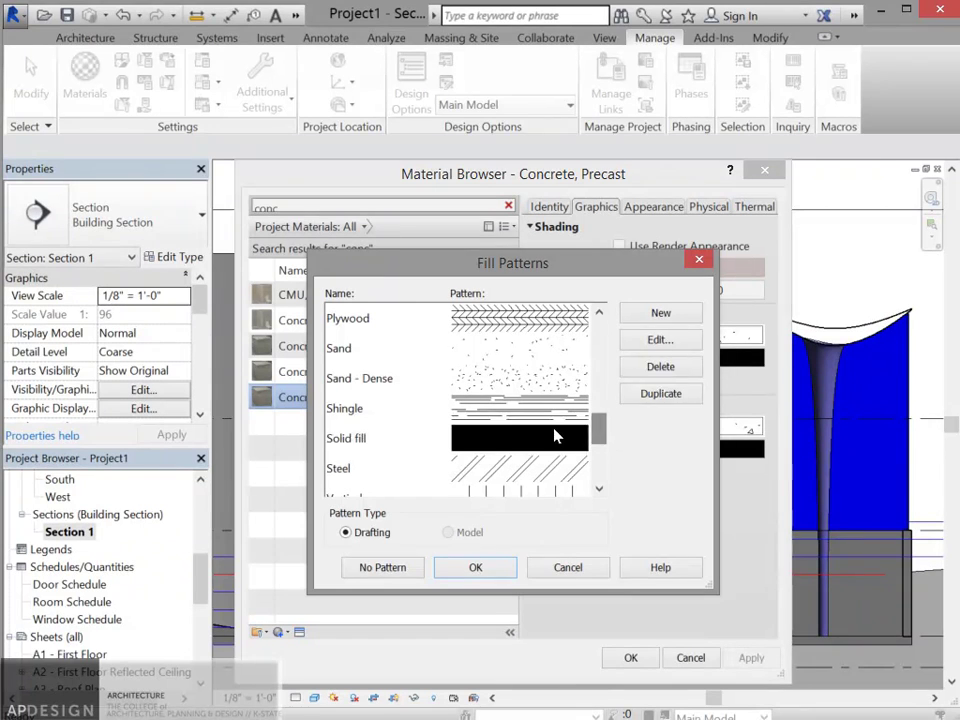
{"action": "left_click", "coordinate": [556, 436]}
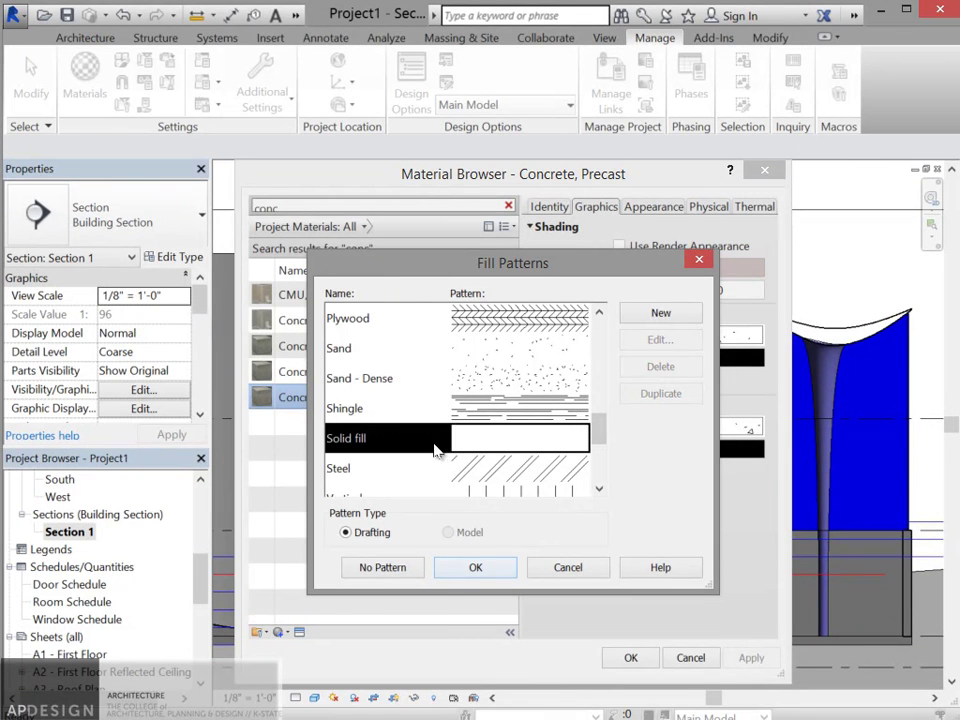
{"action": "left_click", "coordinate": [465, 566]}
{"action": "left_click", "coordinate": [699, 515]}
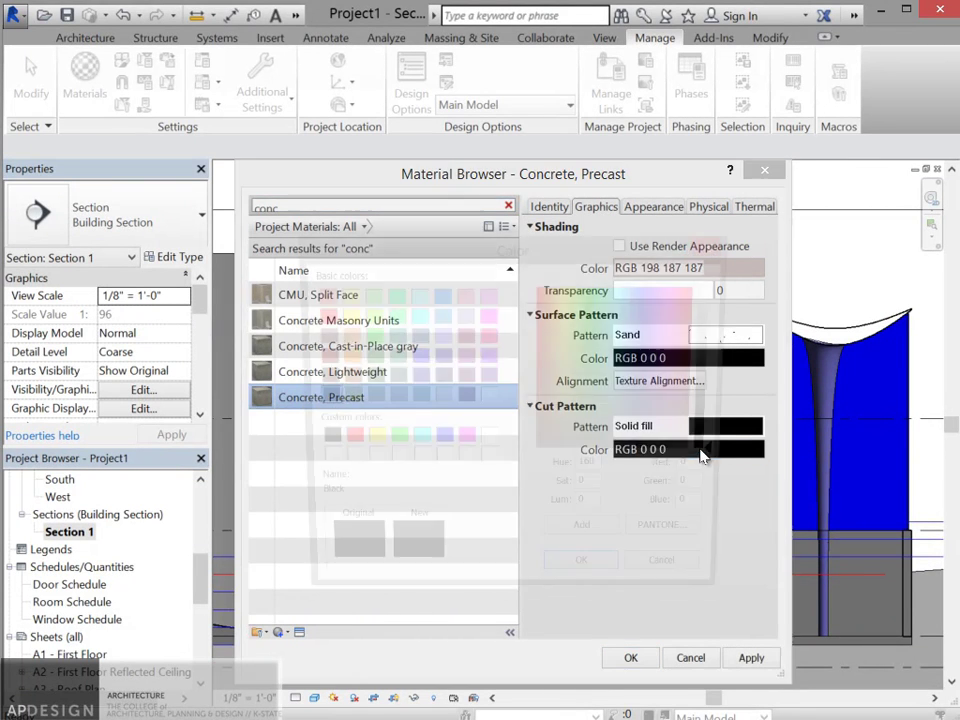
{"action": "left_click", "coordinate": [442, 398]}
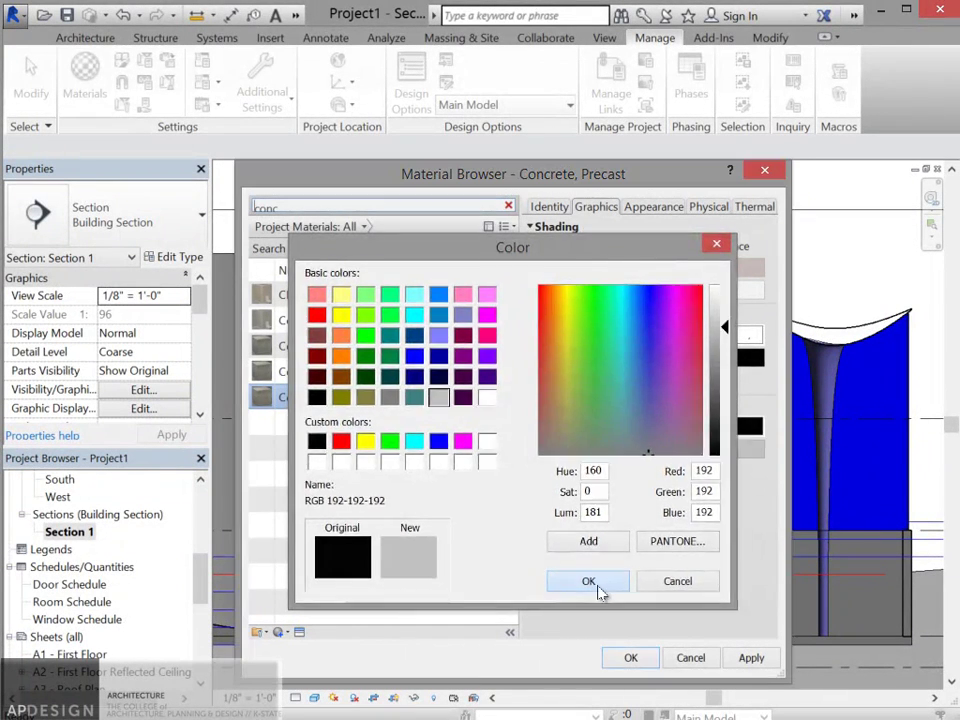
{"action": "left_click", "coordinate": [597, 584]}
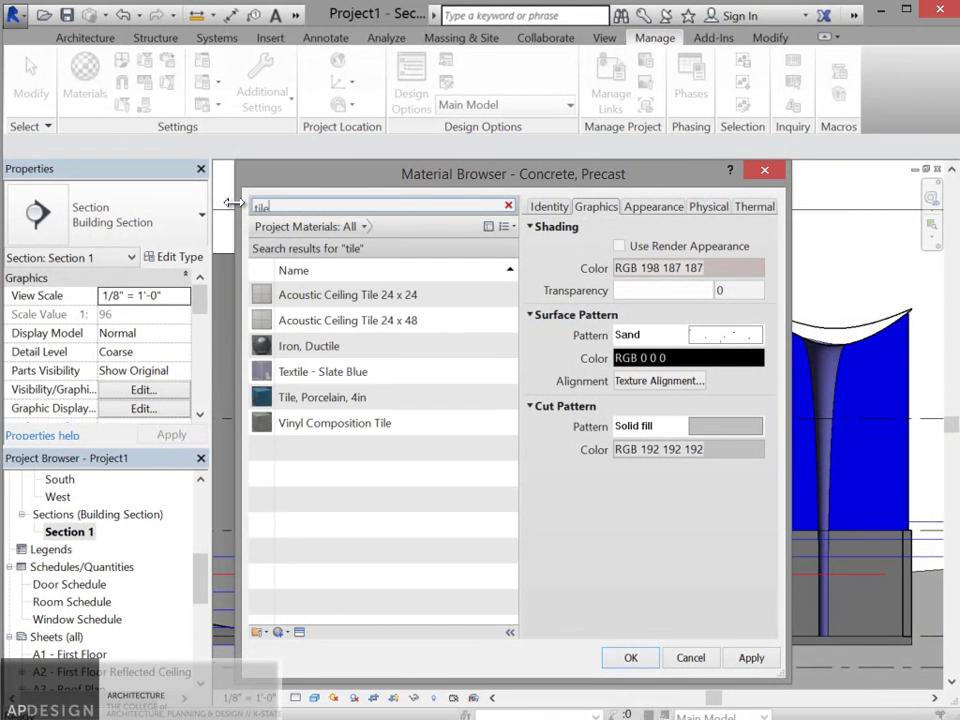
Step: Set the cut pattern of Tile, Porcelain, 4in to Solid fill in gray RGB 192 192 192 and accept the material changes
{"action": "left_click", "coordinate": [354, 398]}
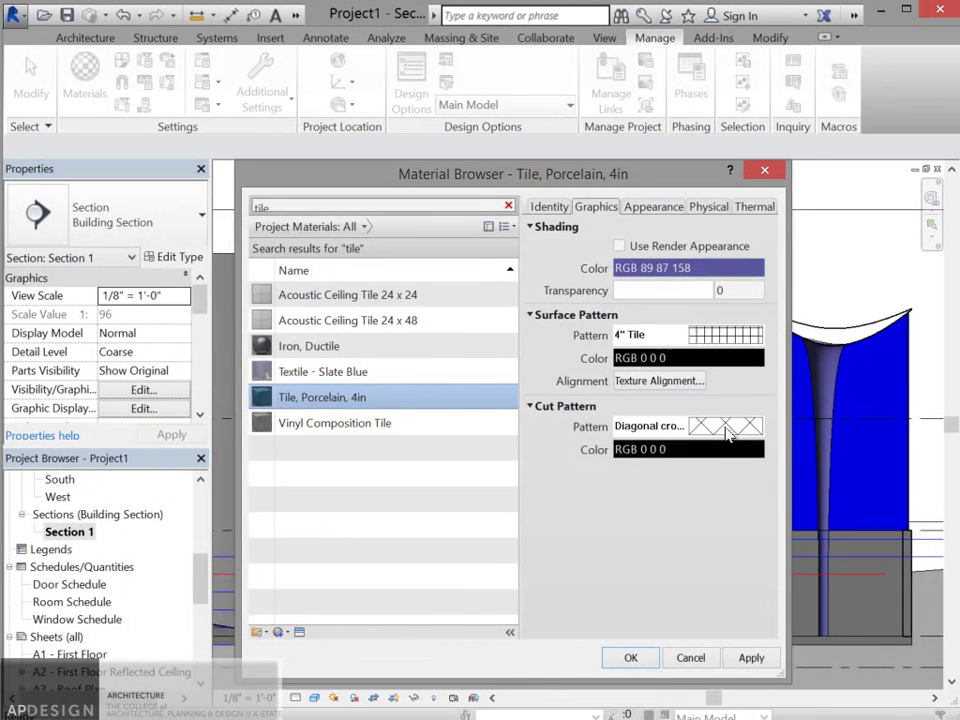
{"action": "left_click", "coordinate": [728, 428]}
{"action": "left_click_drag", "start_coordinate": [598, 346], "coordinate": [598, 438]}
{"action": "left_click", "coordinate": [548, 410]}
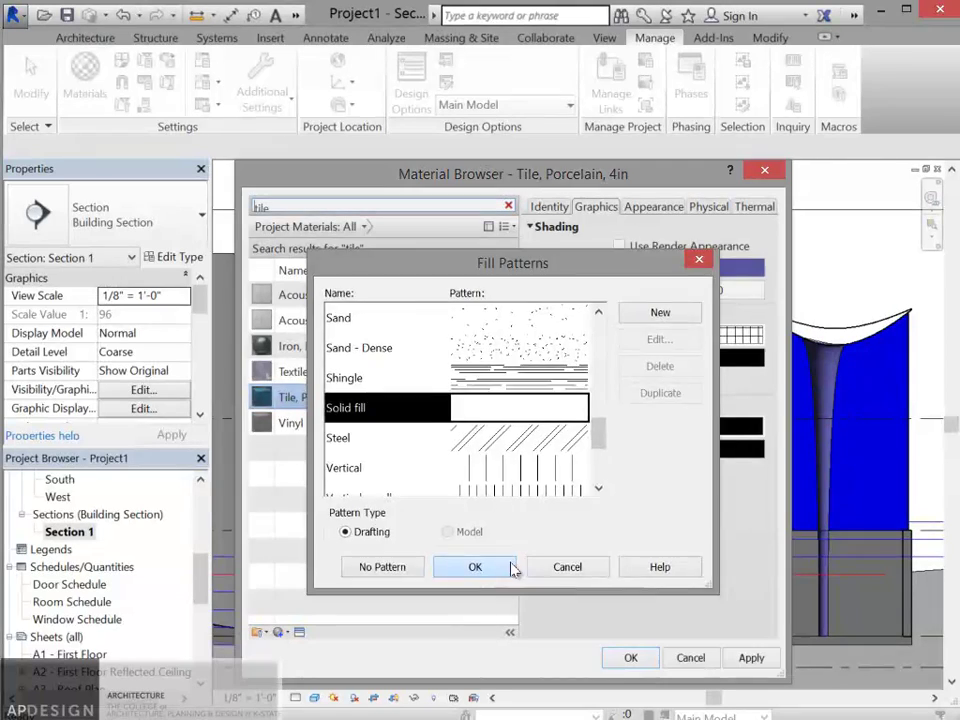
{"action": "left_click", "coordinate": [508, 567]}
{"action": "left_click", "coordinate": [640, 512]}
{"action": "left_click", "coordinate": [439, 397]}
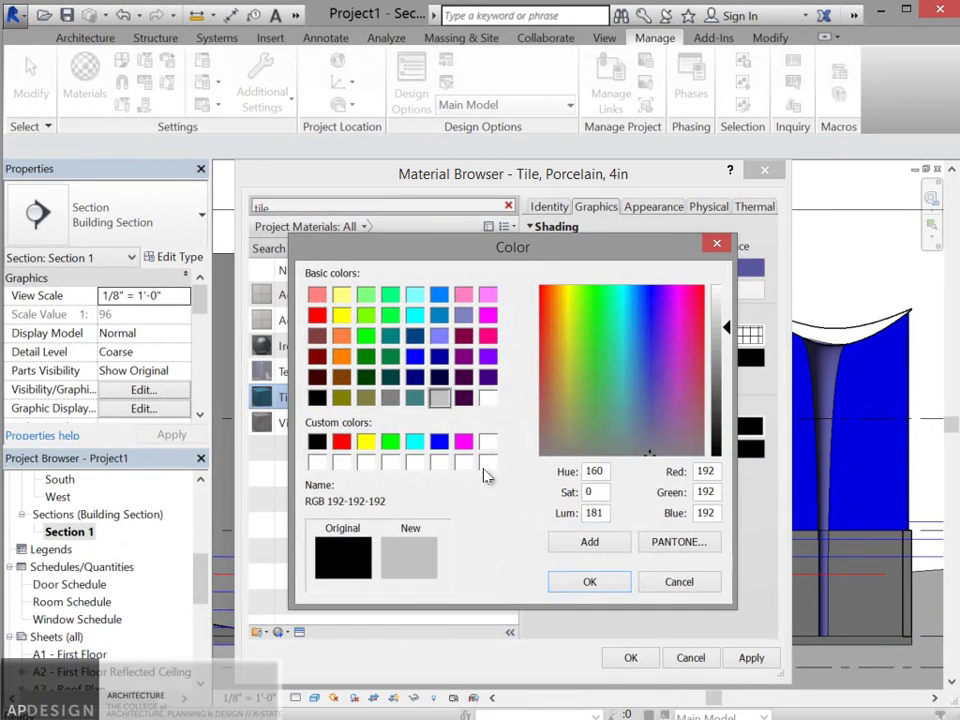
{"action": "left_click", "coordinate": [588, 588]}
{"action": "left_click", "coordinate": [631, 657]}
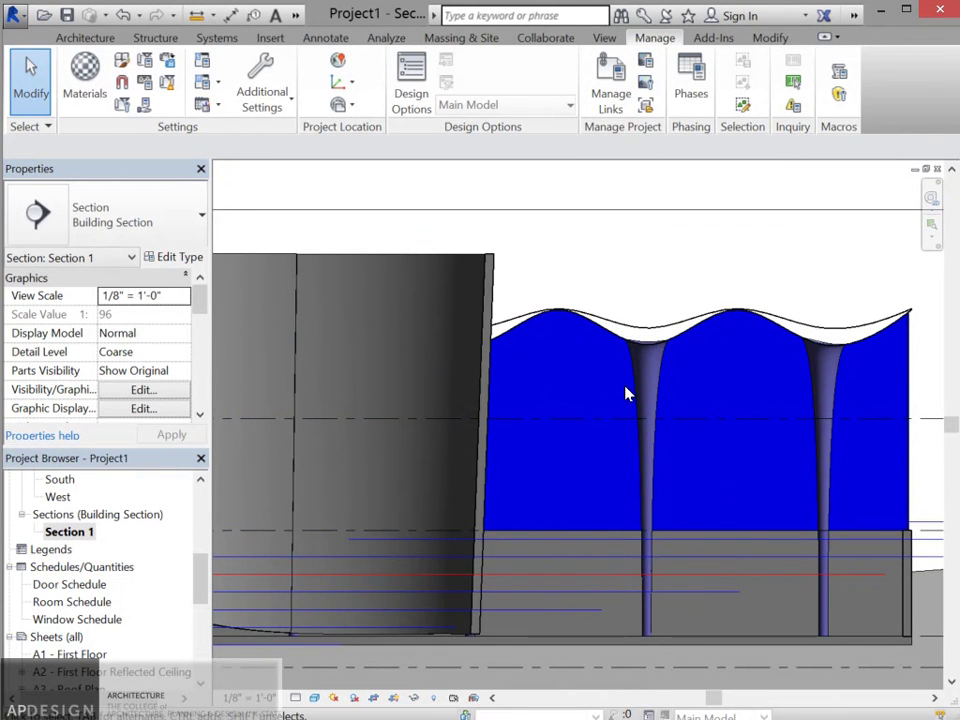
Step: Reload the Columns.sat and Roof.sat CAD links again to update them with the edited materials
{"action": "left_click", "coordinate": [611, 80]}
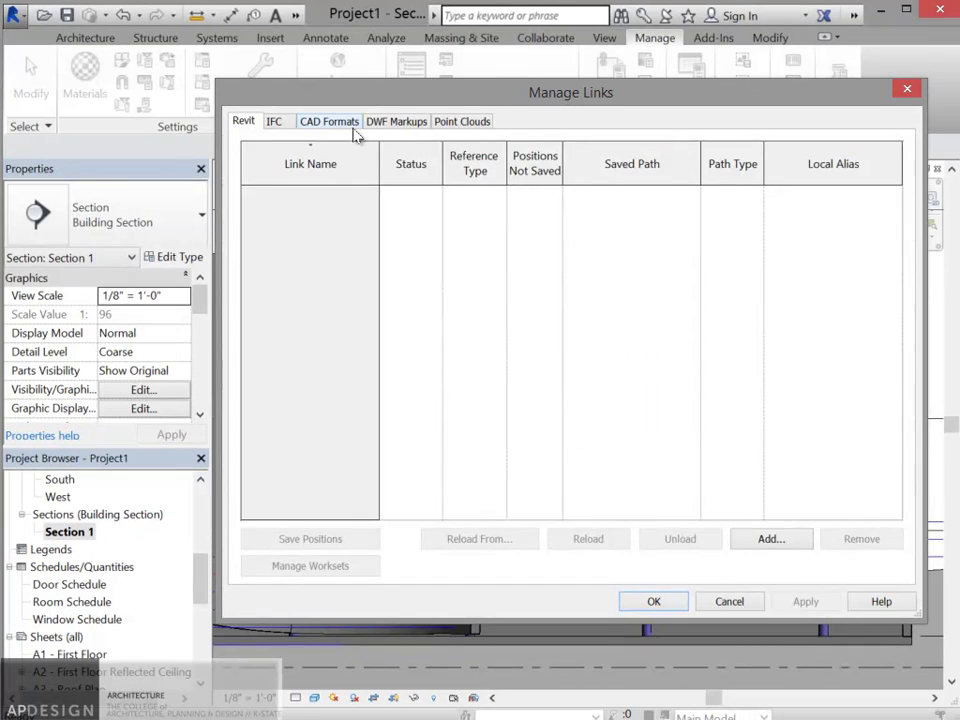
{"action": "left_click", "coordinate": [342, 124]}
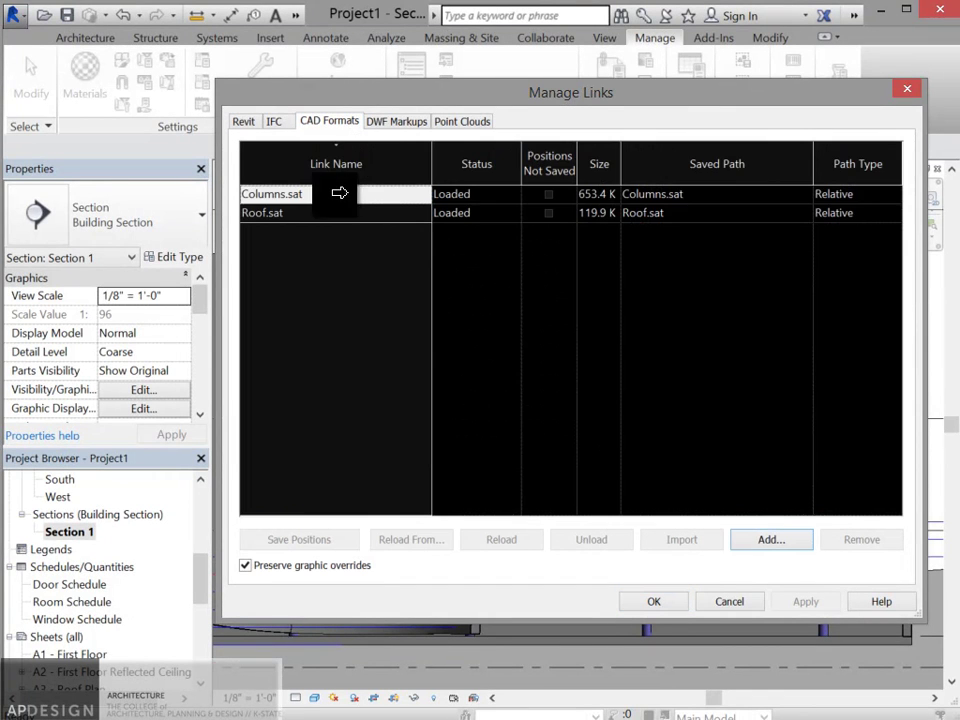
{"action": "left_click", "coordinate": [336, 213]}
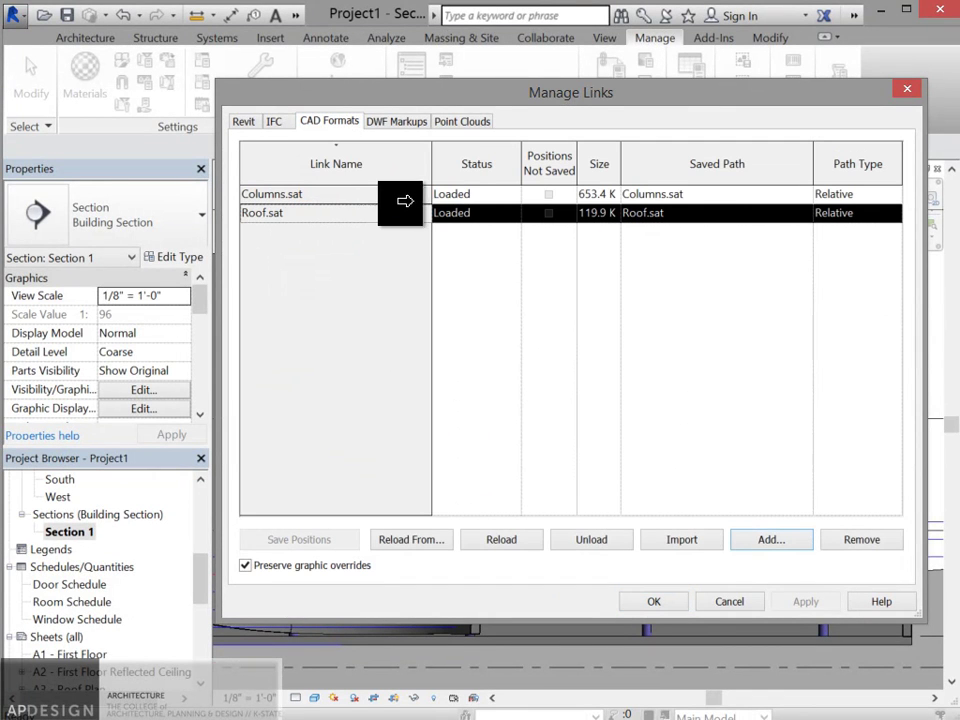
{"action": "left_click", "coordinate": [390, 193], "text": "shift"}
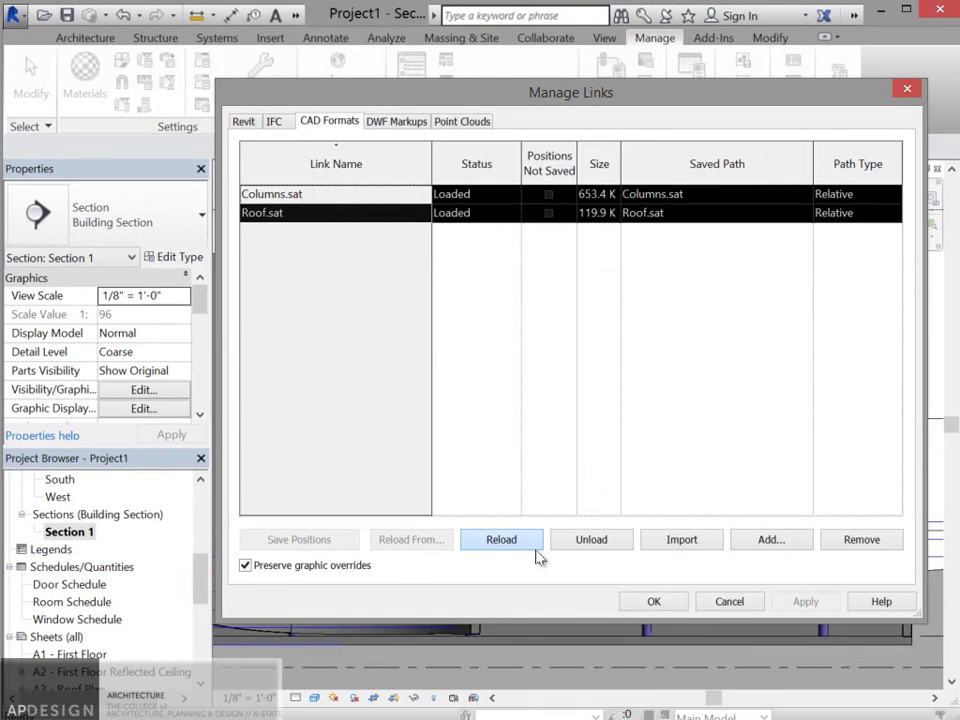
{"action": "left_click", "coordinate": [668, 602]}
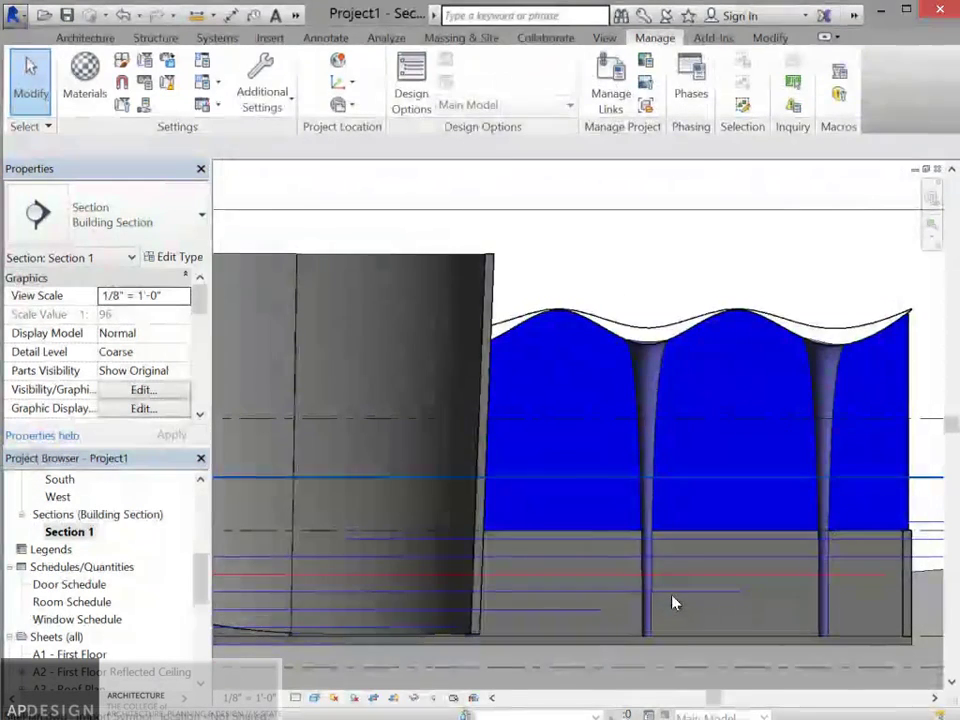
Step: Switch Section 1 to the Realistic visual style and inspect the columns and the cut edge of the wavy roof
{"action": "scroll", "coordinate": [659, 316], "scroll_direction": "down", "scroll_amount": 2}
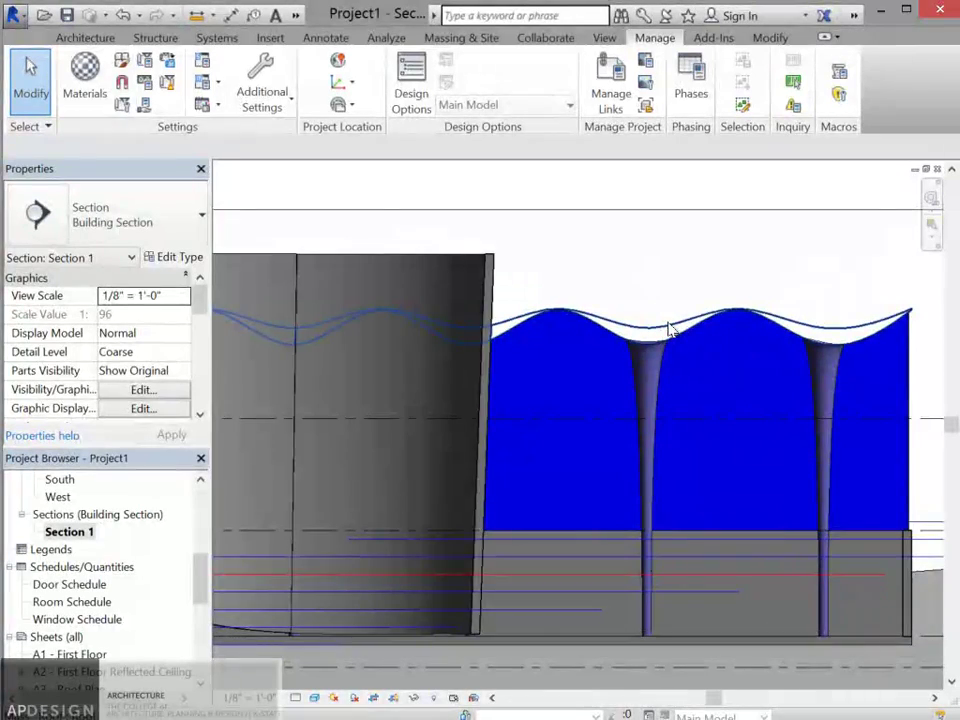
{"action": "scroll", "coordinate": [680, 330], "scroll_direction": "up", "scroll_amount": 2}
{"action": "scroll", "coordinate": [652, 315], "scroll_direction": "down", "scroll_amount": 3}
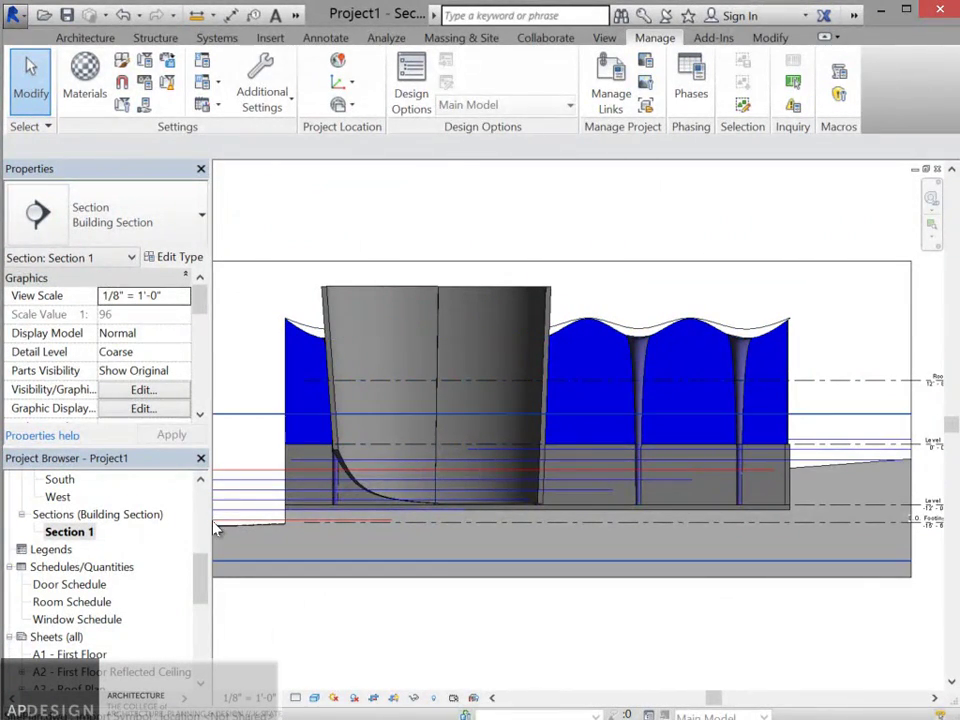
{"action": "left_click", "coordinate": [296, 697]}
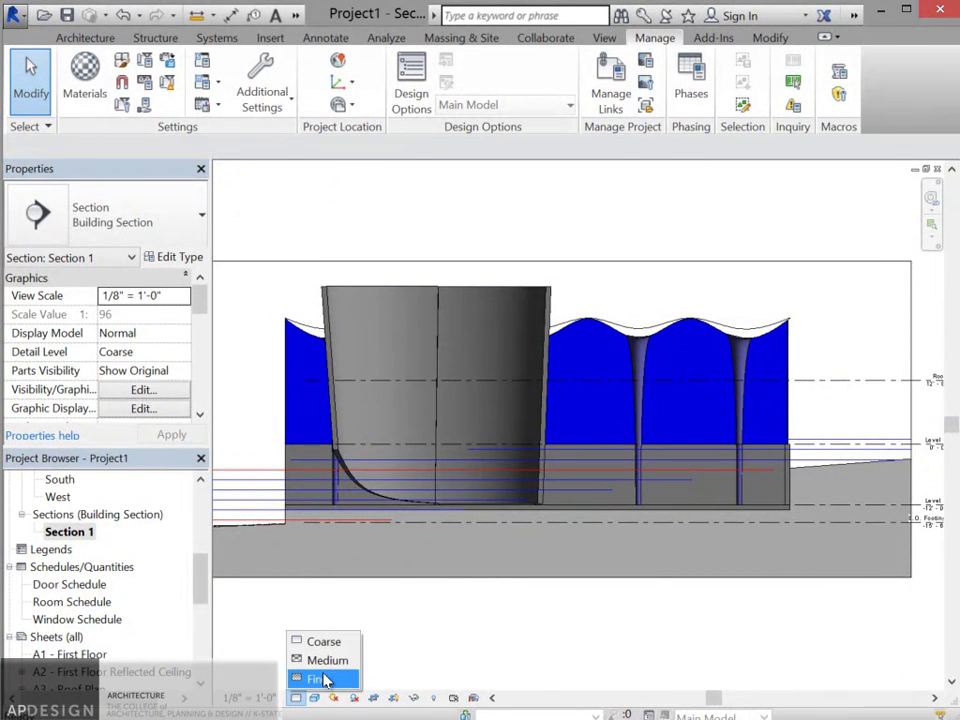
{"action": "left_click", "coordinate": [315, 697]}
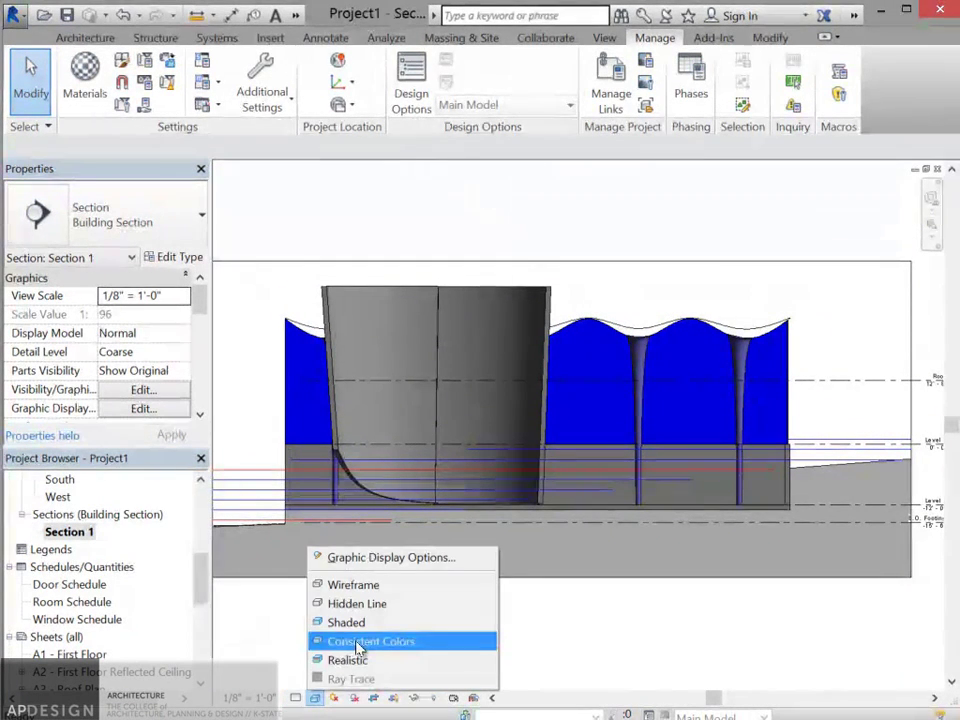
{"action": "left_click", "coordinate": [350, 623]}
{"action": "left_click", "coordinate": [315, 697]}
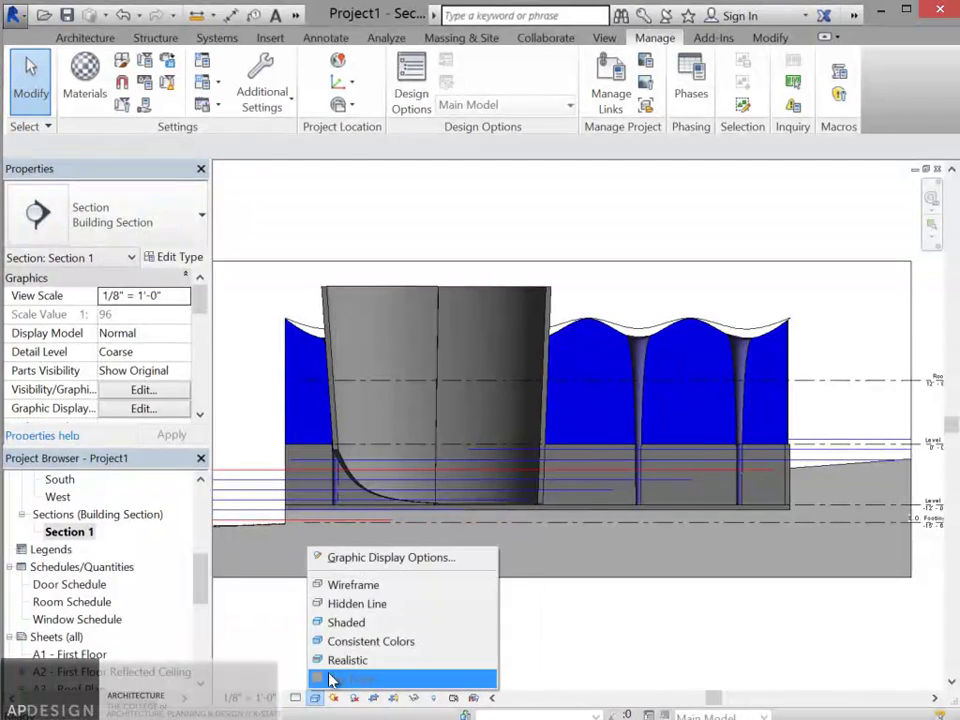
{"action": "left_click", "coordinate": [342, 661]}
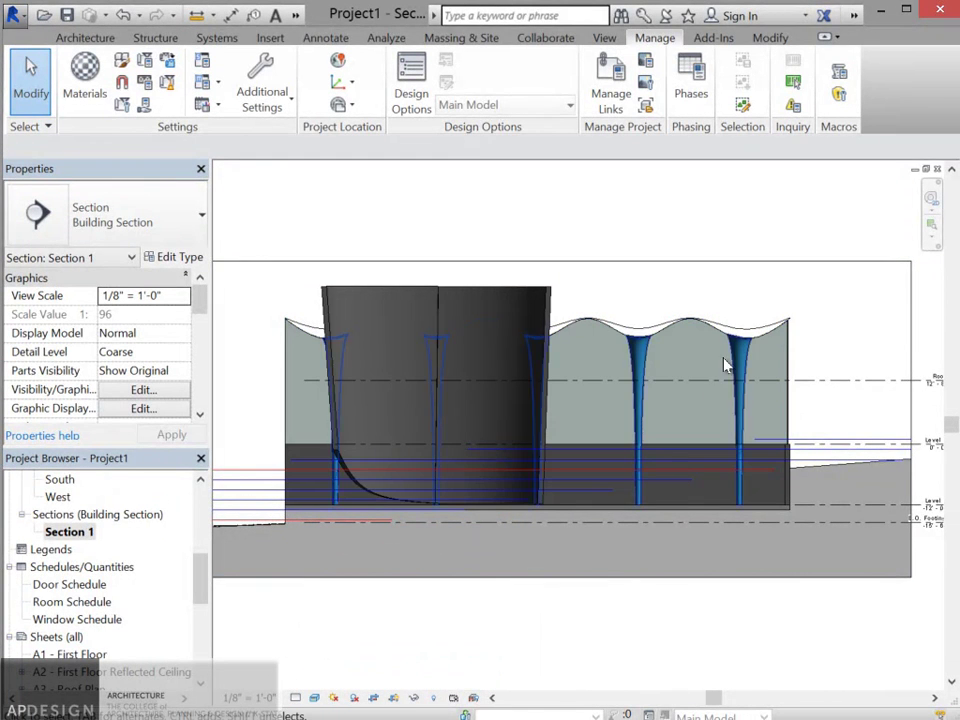
{"action": "scroll", "coordinate": [740, 343], "scroll_direction": "up", "scroll_amount": 3}
{"action": "scroll", "coordinate": [742, 346], "scroll_direction": "up", "scroll_amount": 2}
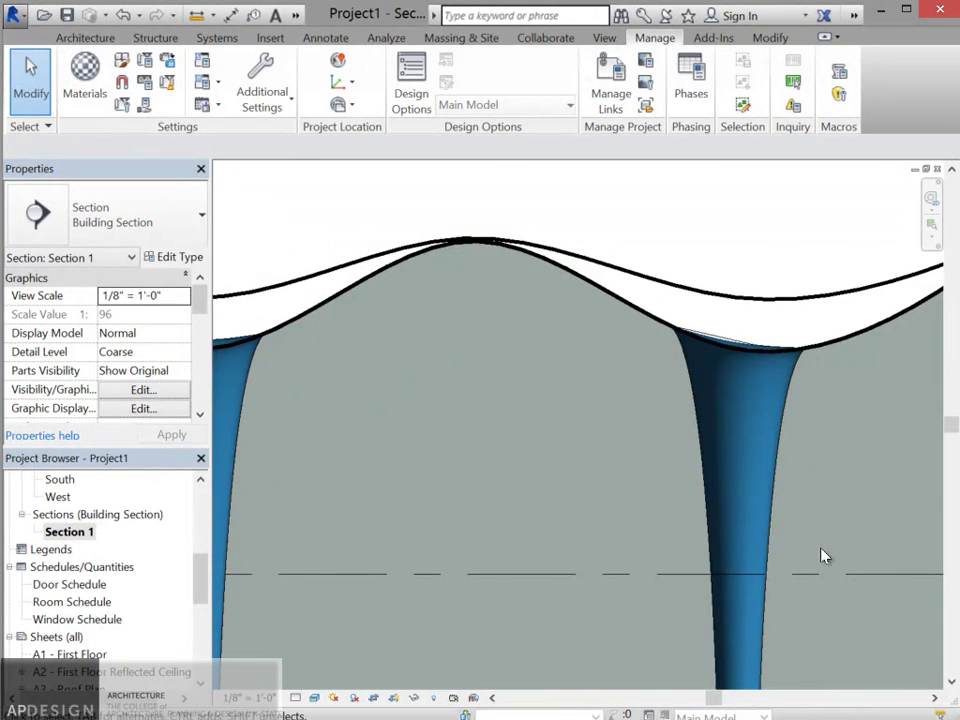
{"action": "key", "text": "v"}
{"action": "key", "text": "g"}
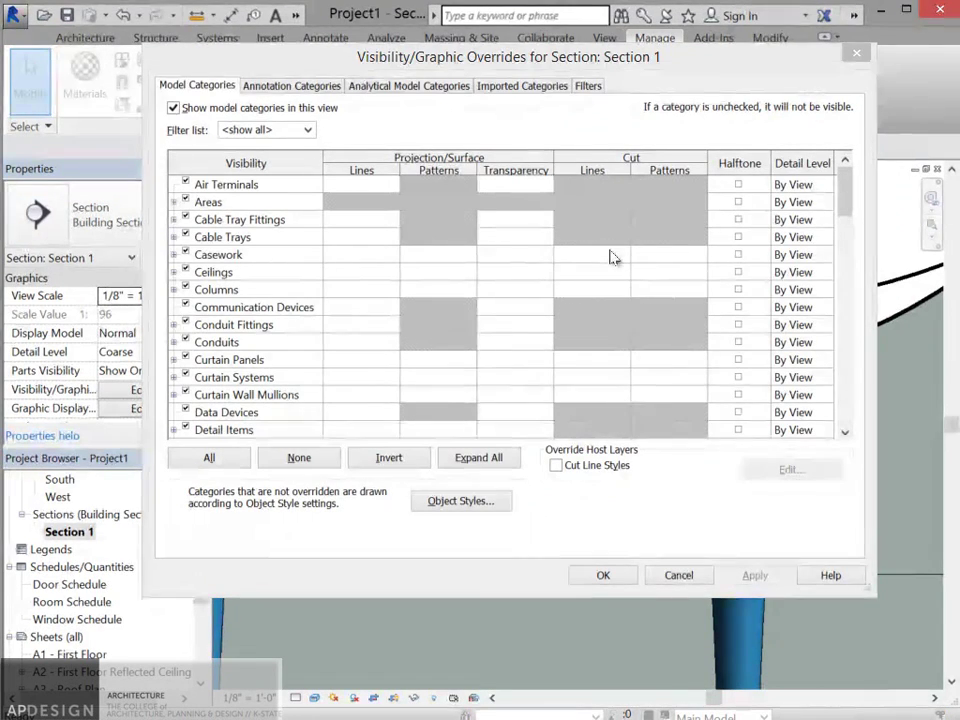
{"action": "left_click", "coordinate": [470, 87]}
{"action": "left_click", "coordinate": [481, 88]}
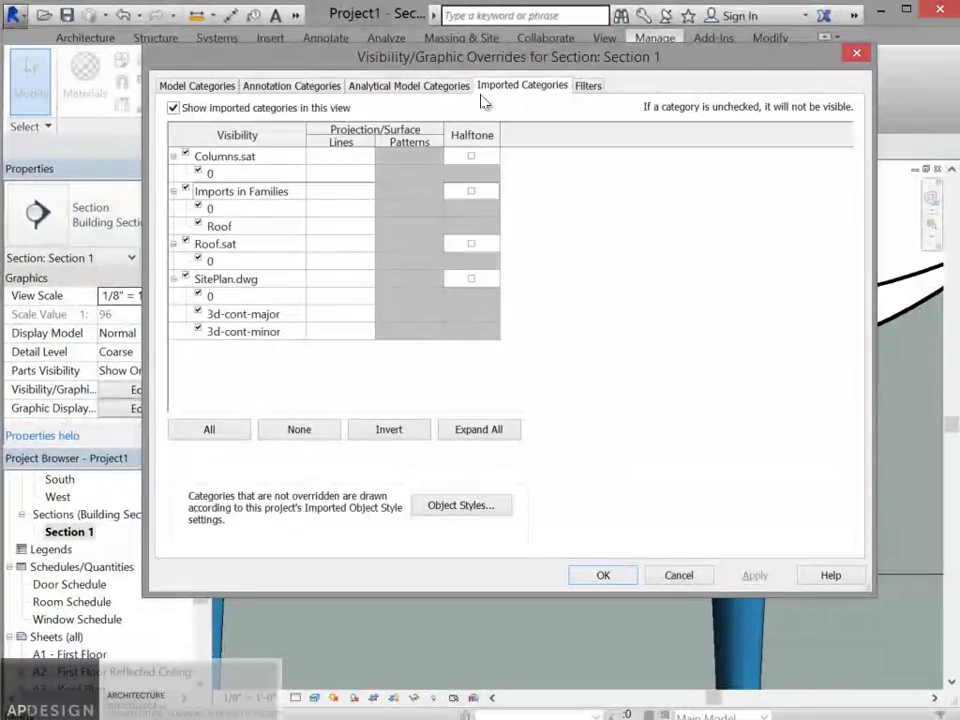
{"action": "left_click", "coordinate": [238, 229]}
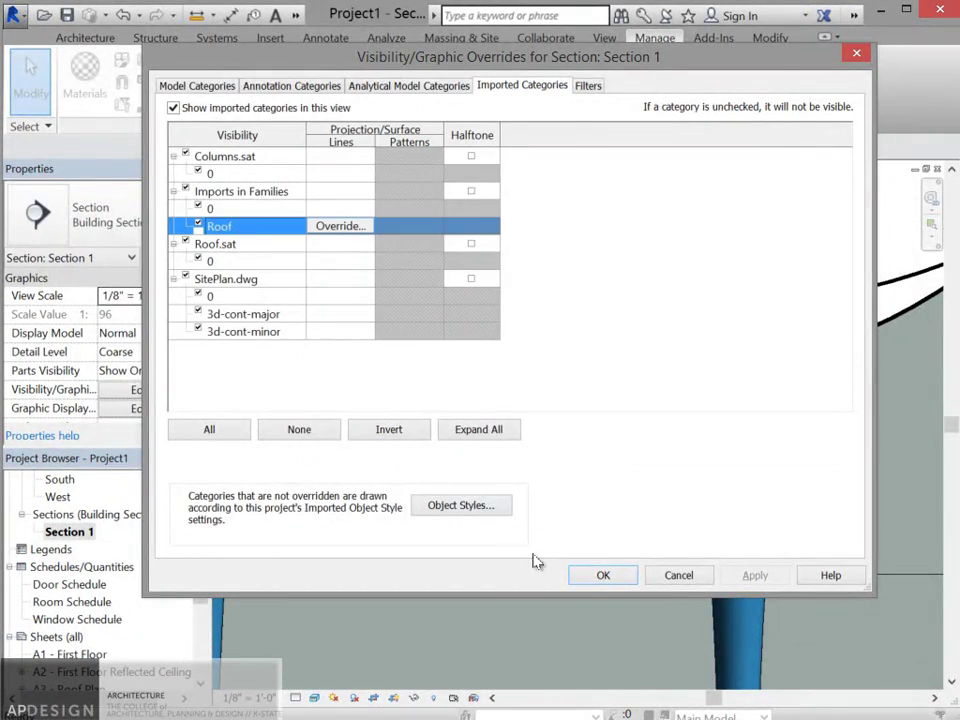
{"action": "left_click", "coordinate": [673, 574]}
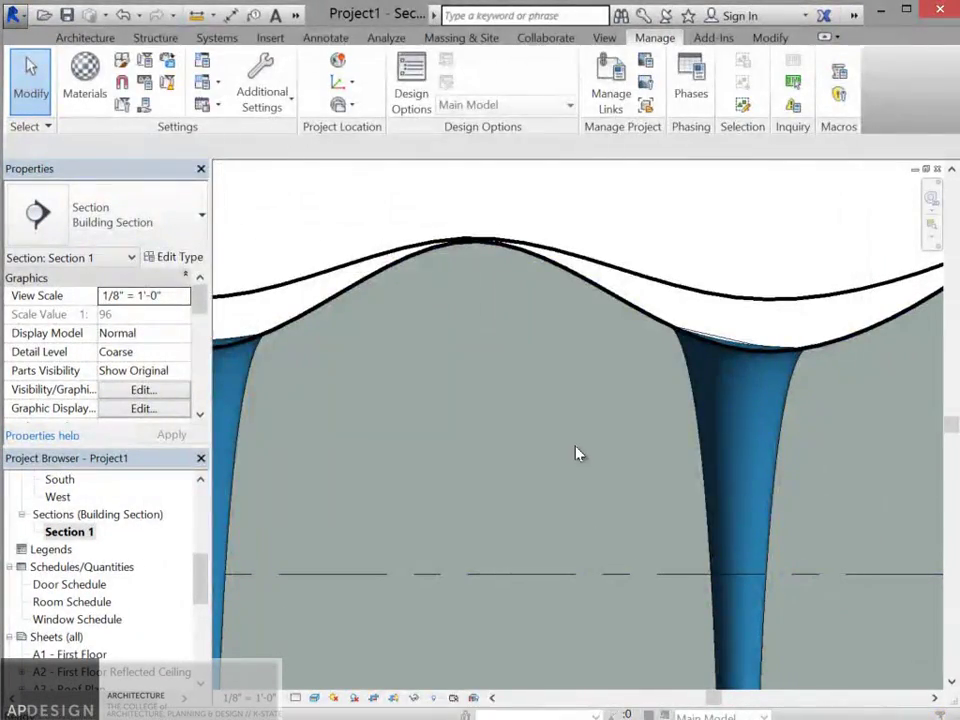
Step: Assign the Concrete, Precast material to the Roof layer under Imports in Families in the imported object styles, copying it from Roof.sat layer 0
{"action": "key", "text": "v"}
{"action": "key", "text": "v"}
{"action": "left_click", "coordinate": [459, 501]}
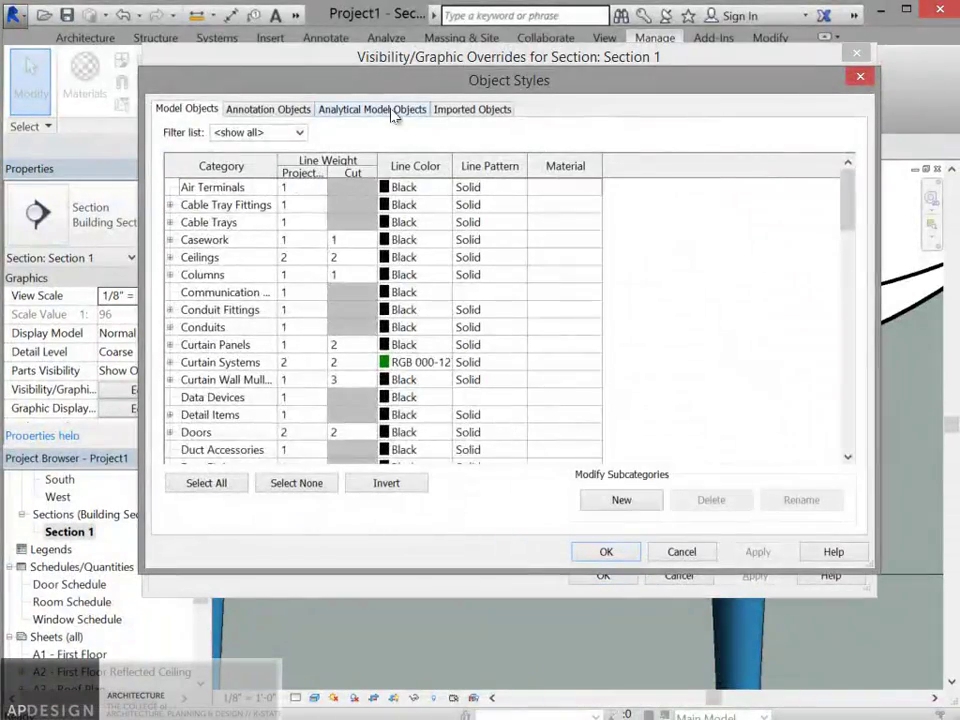
{"action": "left_click", "coordinate": [393, 112]}
{"action": "left_click", "coordinate": [459, 110]}
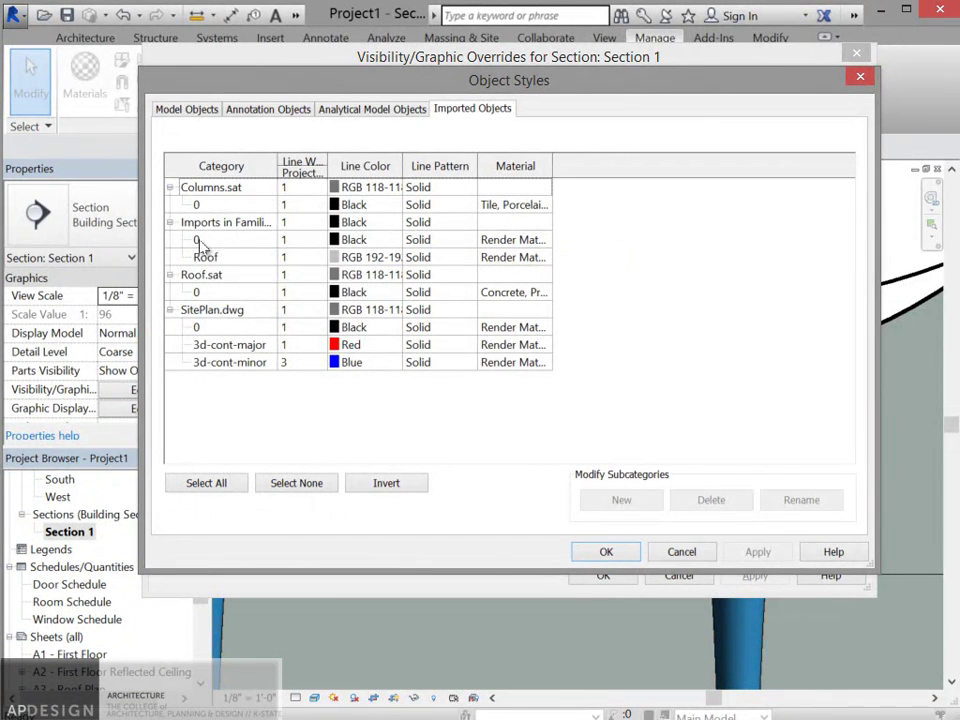
{"action": "left_click", "coordinate": [485, 294]}
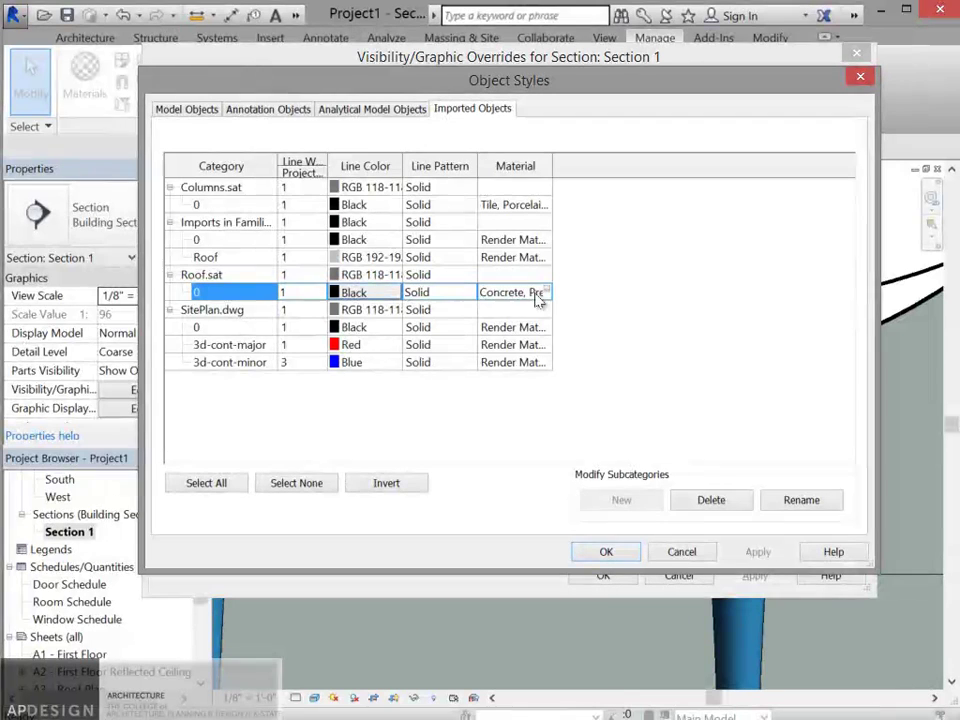
{"action": "double_click", "coordinate": [527, 292]}
{"action": "key", "text": "ctrl+c"}
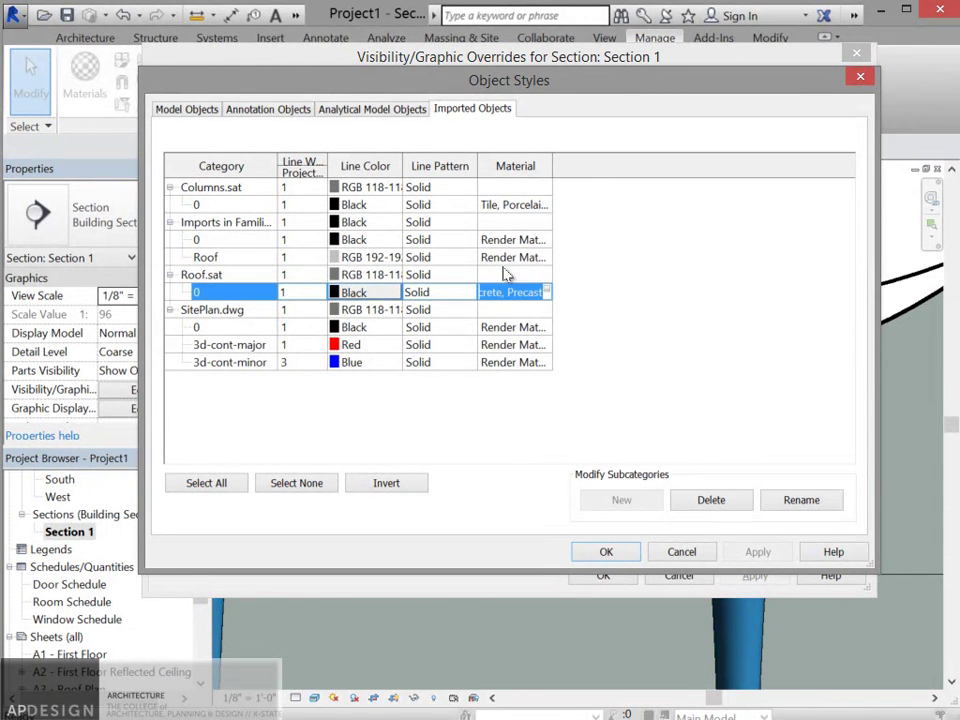
{"action": "left_click", "coordinate": [504, 258]}
{"action": "left_click_drag", "start_coordinate": [479, 256], "coordinate": [548, 256]}
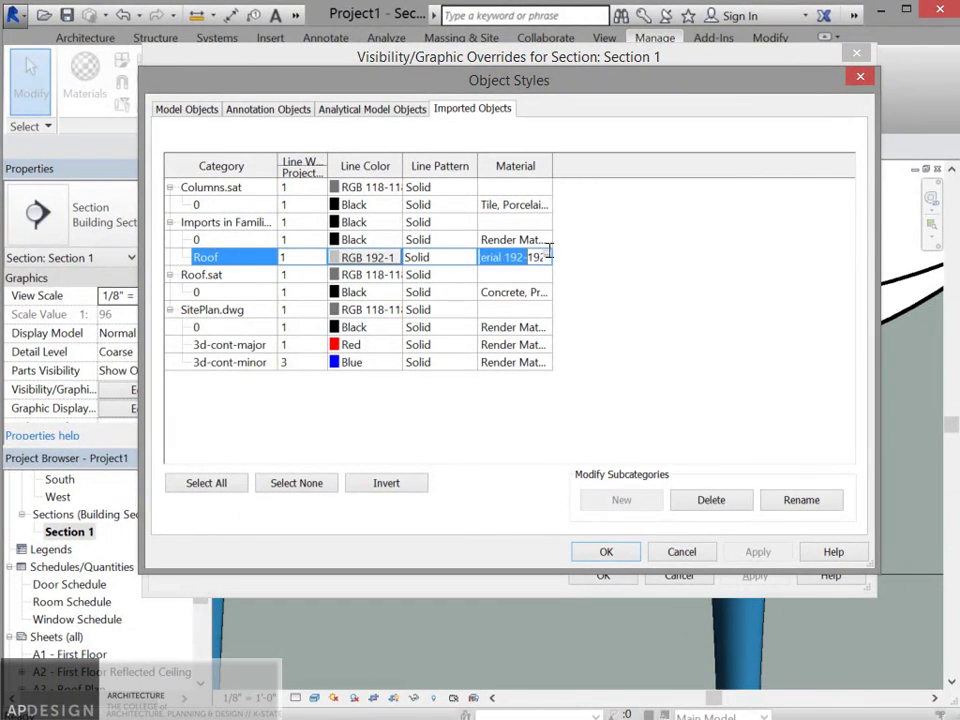
{"action": "key", "text": "ctrl+v"}
{"action": "left_click", "coordinate": [528, 274]}
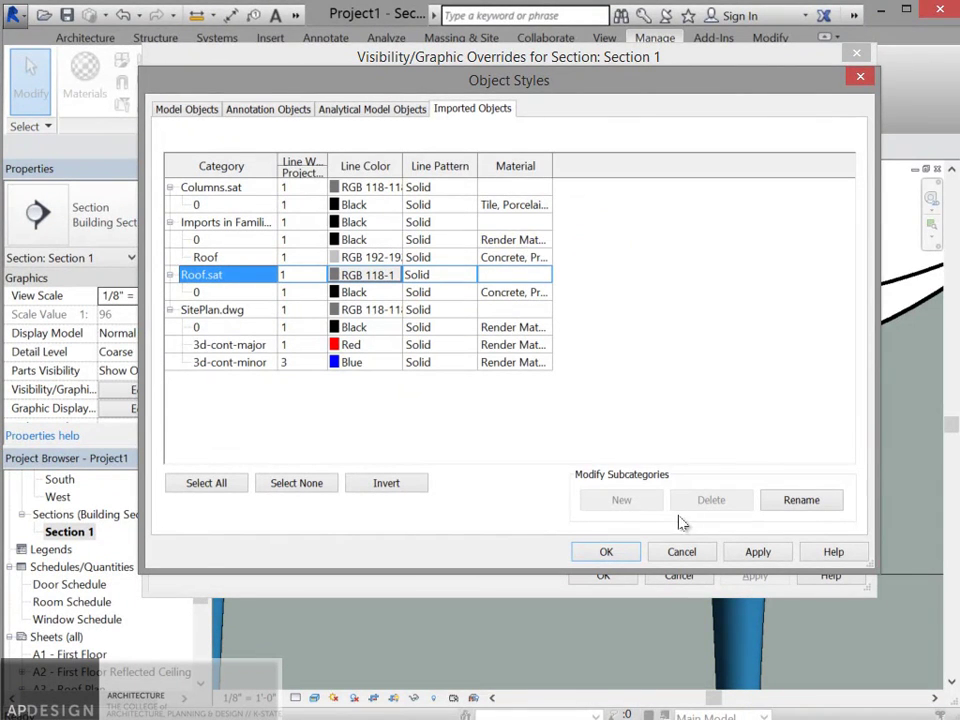
Step: Accept the imported object style changes, reload the Roof.sat CAD link, and check the wavy roof mass in Section 1
{"action": "left_click", "coordinate": [606, 552]}
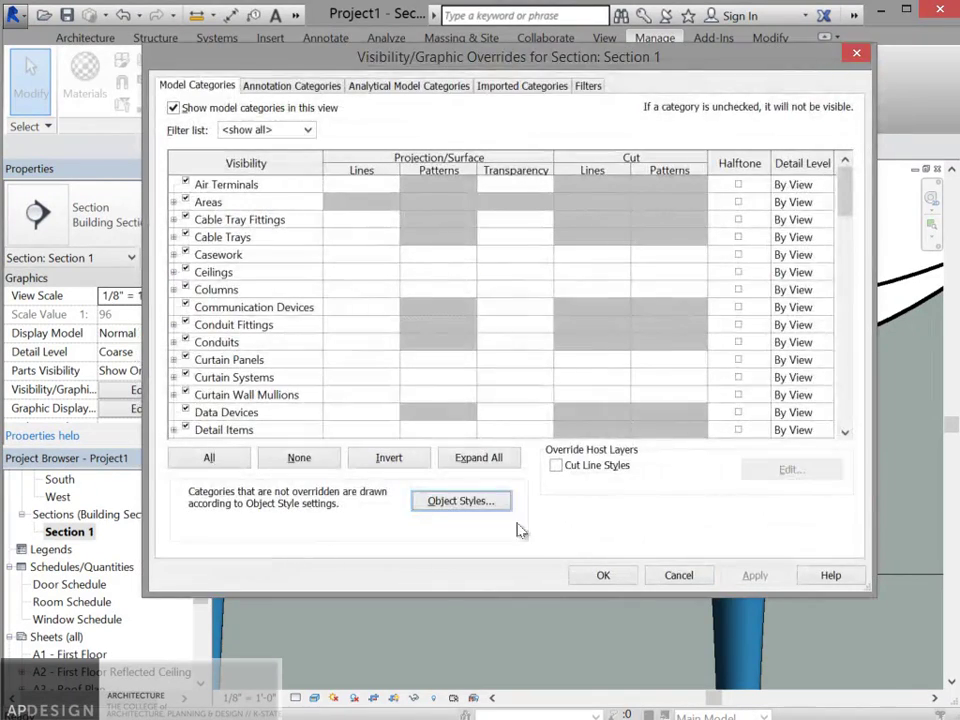
{"action": "left_click", "coordinate": [620, 578]}
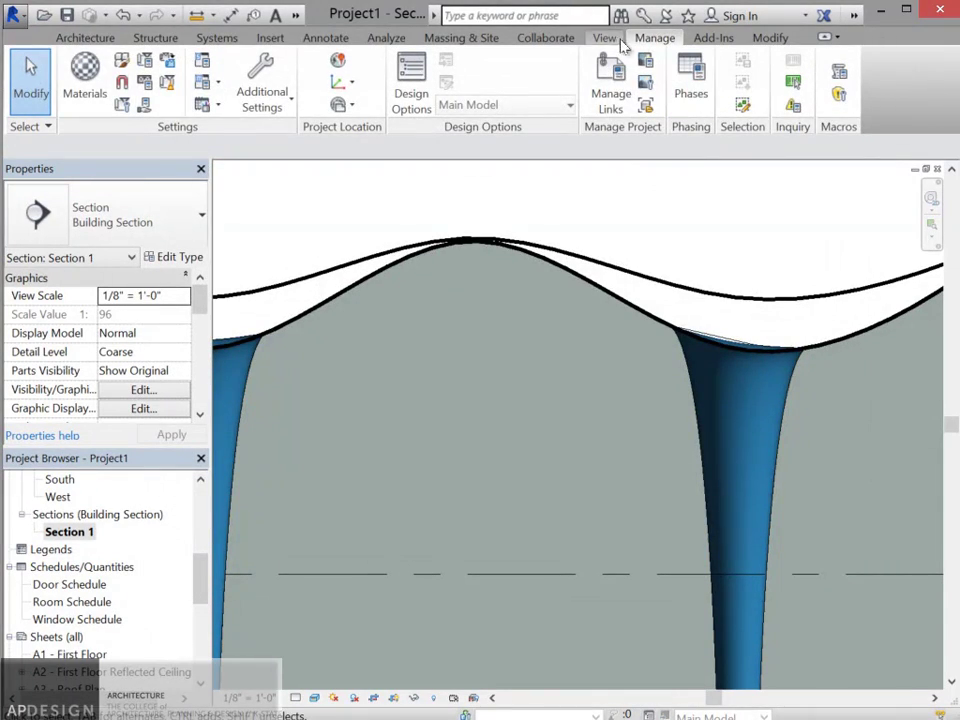
{"action": "left_click", "coordinate": [614, 78]}
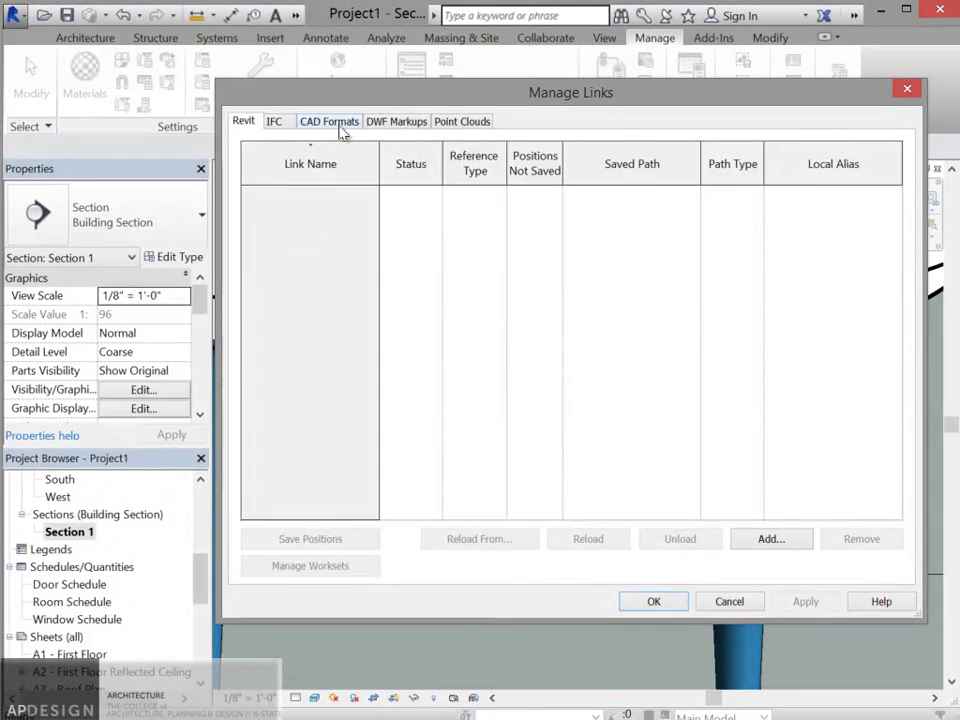
{"action": "left_click", "coordinate": [329, 121]}
{"action": "left_click", "coordinate": [366, 214]}
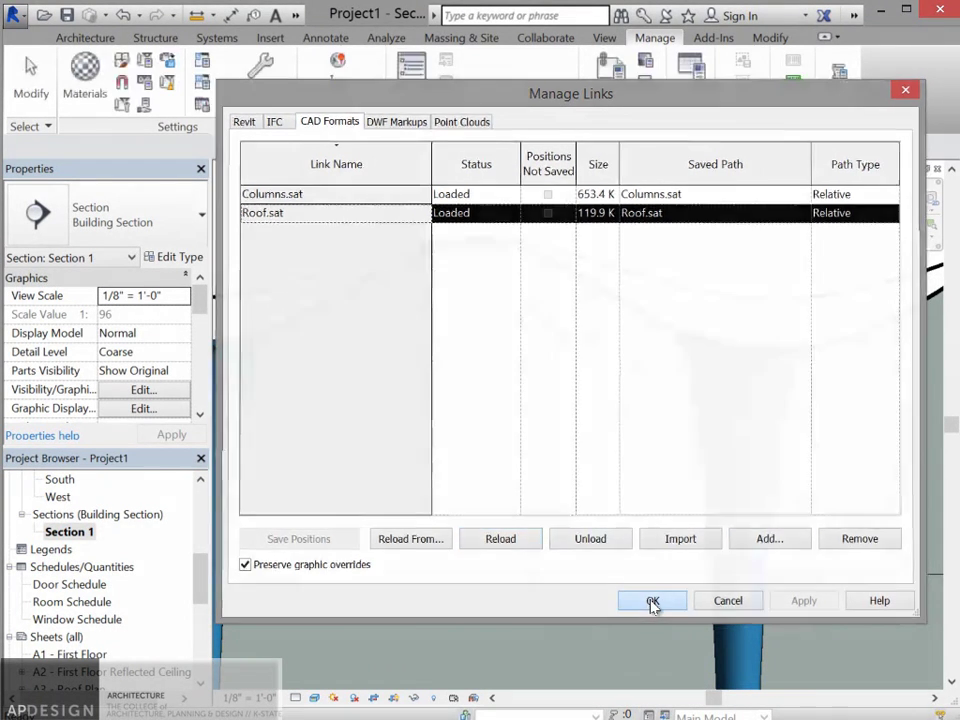
{"action": "left_click", "coordinate": [652, 602]}
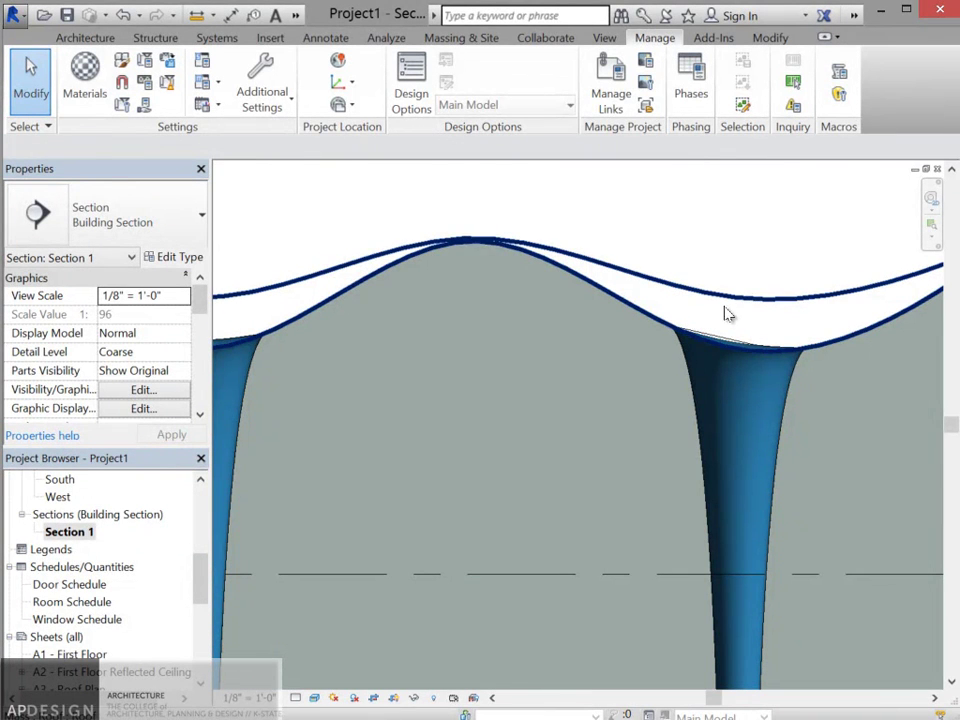
{"action": "left_click", "coordinate": [756, 306]}
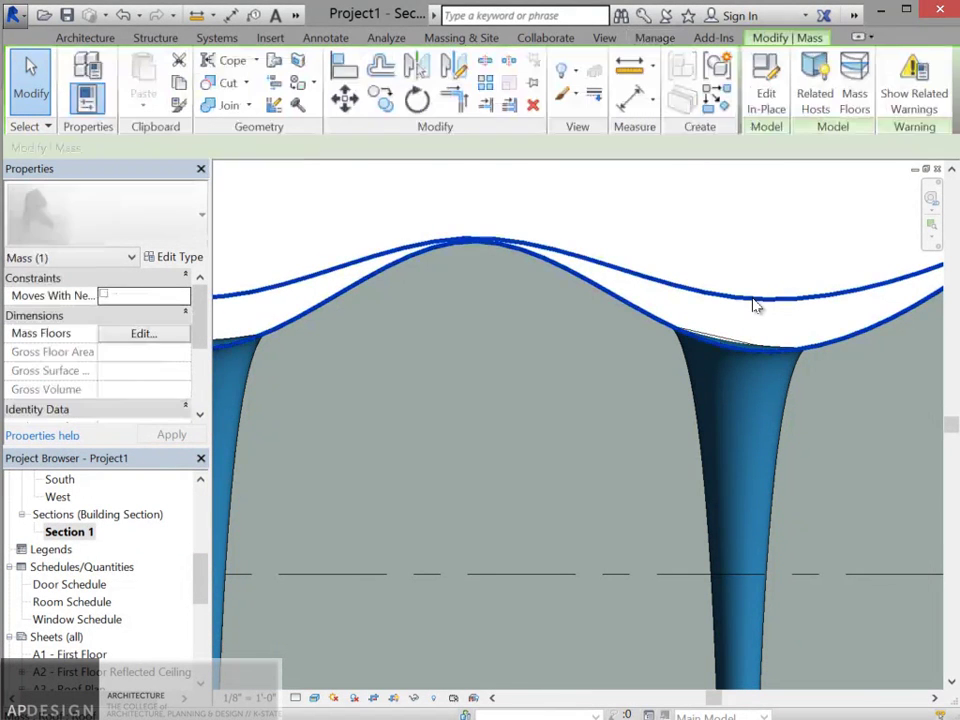
{"action": "scroll", "coordinate": [756, 306], "scroll_direction": "down", "scroll_amount": 2}
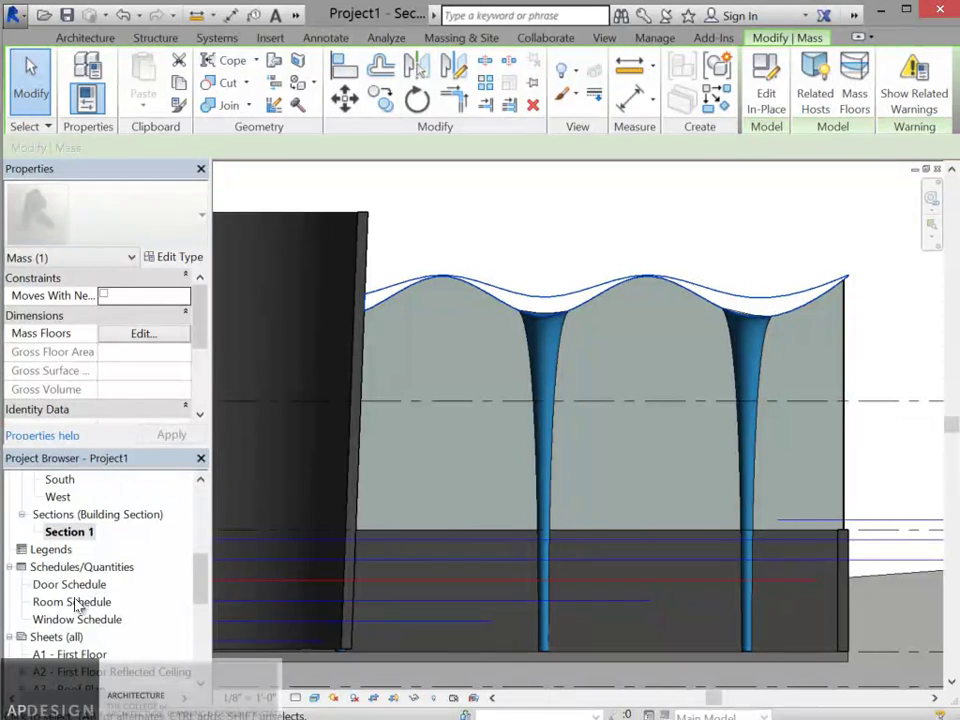
Step: Open the Level 1 floor plan and reveal its hidden elements
{"action": "left_click_drag", "start_coordinate": [204, 562], "coordinate": [206, 529]}
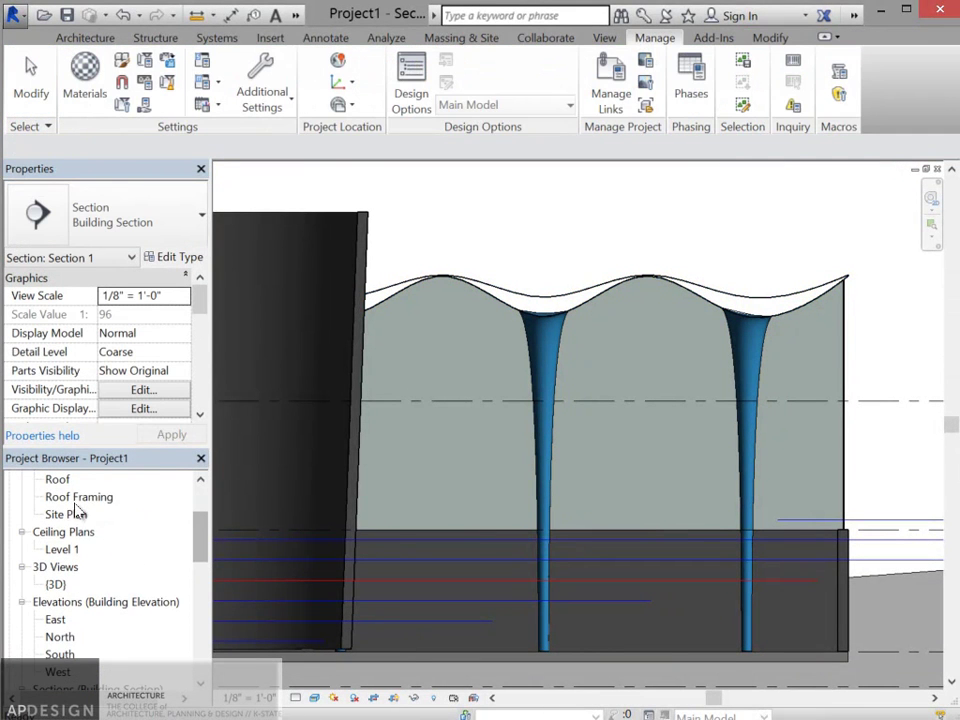
{"action": "scroll", "coordinate": [141, 526], "scroll_direction": "up", "scroll_amount": 2}
{"action": "double_click", "coordinate": [62, 567]}
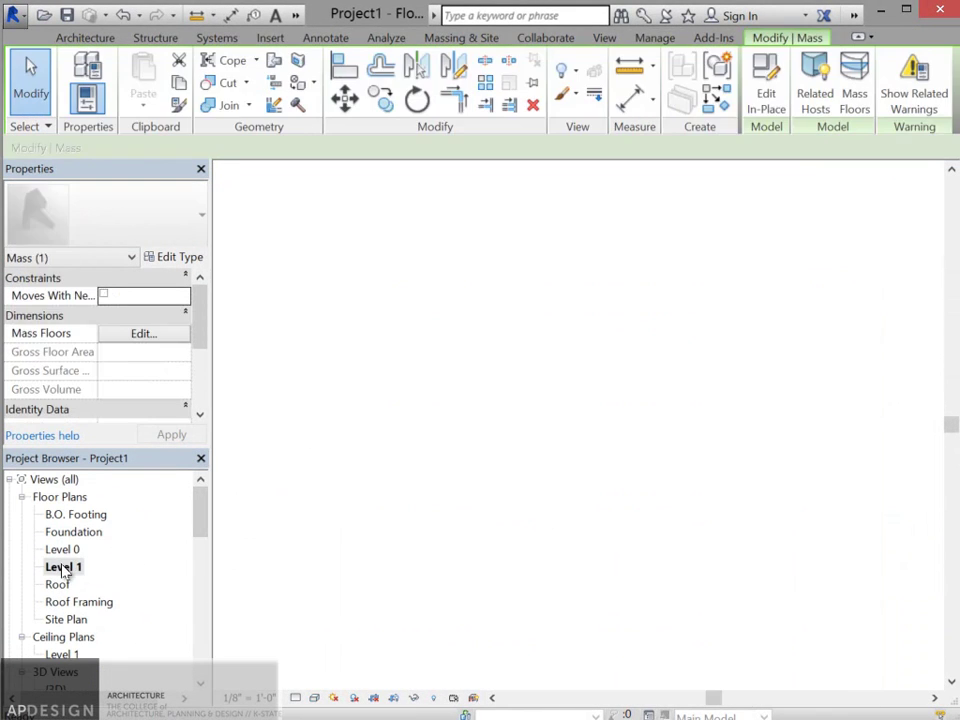
{"action": "left_click", "coordinate": [72, 566]}
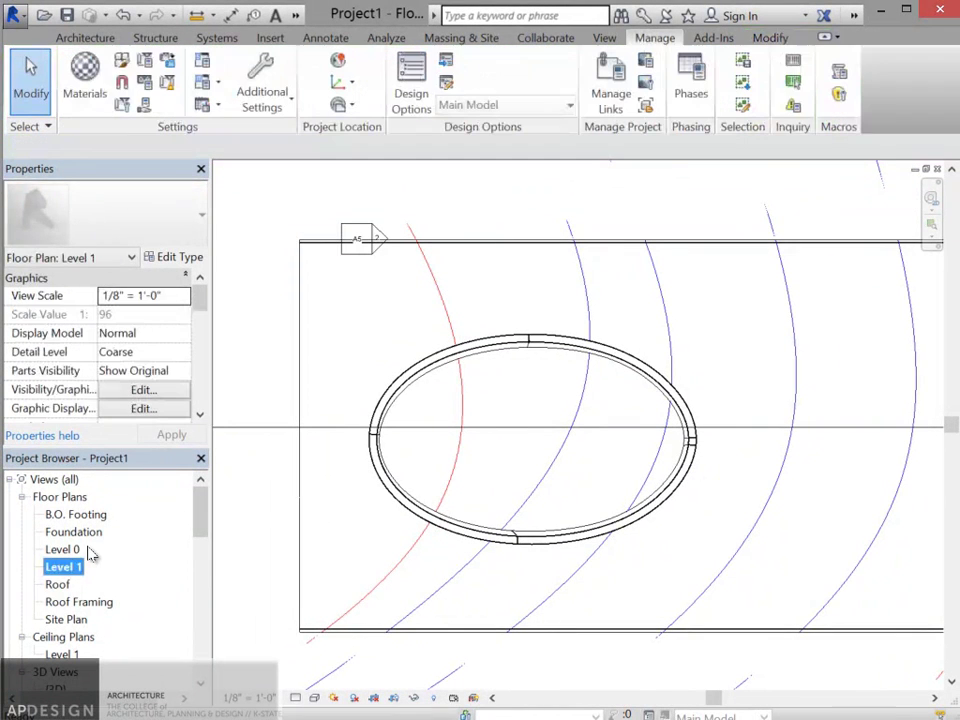
{"action": "left_click", "coordinate": [328, 526]}
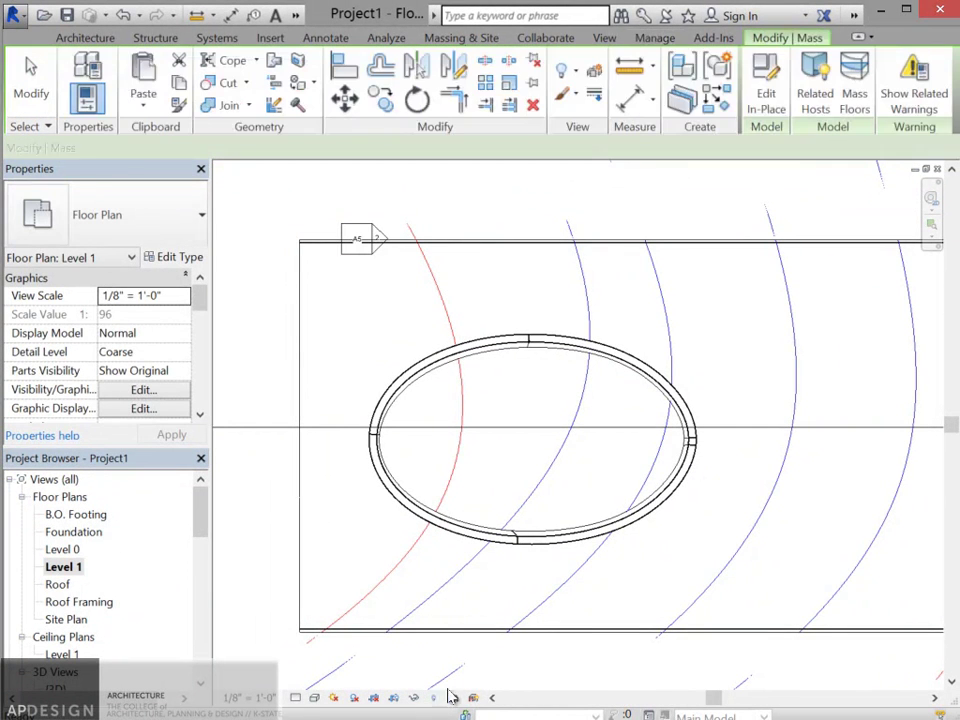
{"action": "left_click", "coordinate": [433, 697]}
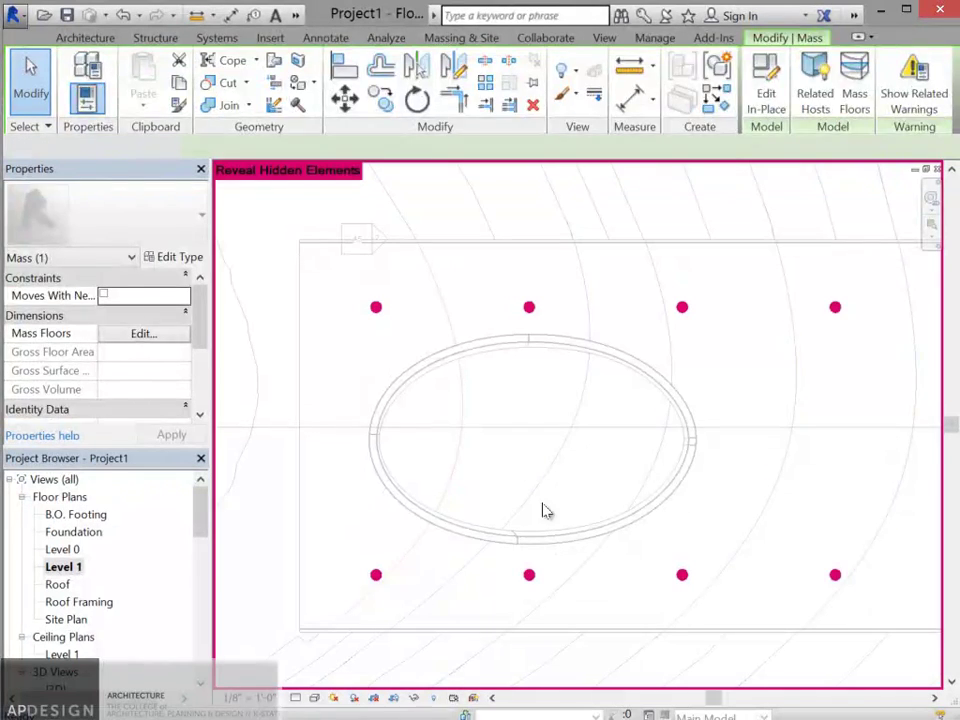
{"action": "key", "text": "Escape"}
{"action": "left_click", "coordinate": [681, 313]}
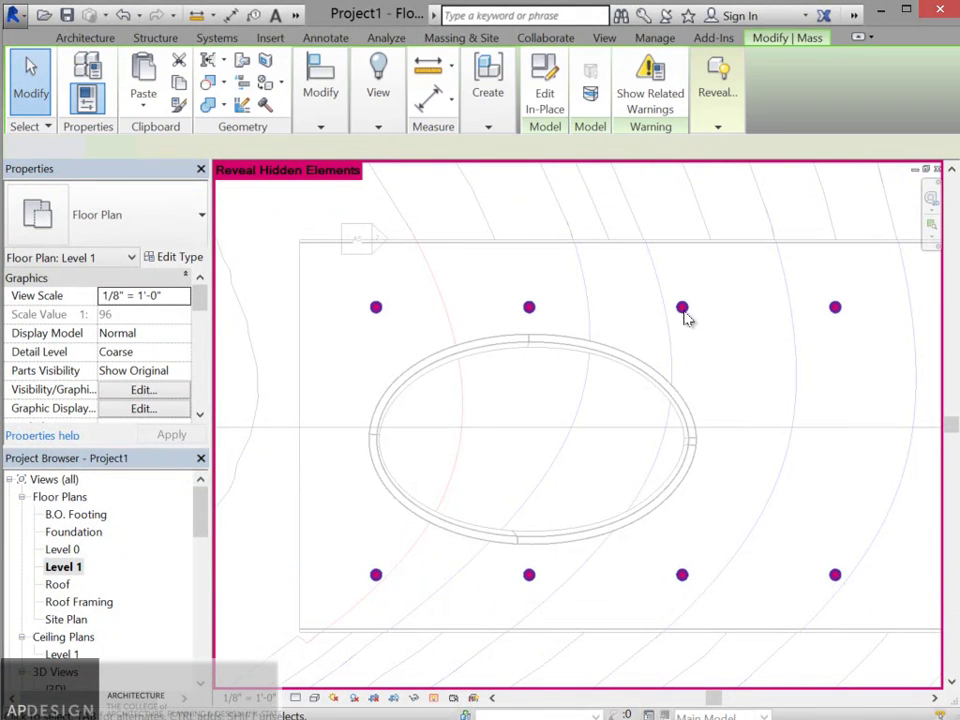
{"action": "double_click", "coordinate": [684, 316]}
{"action": "right_click", "coordinate": [681, 315]}
{"action": "left_click", "coordinate": [661, 313]}
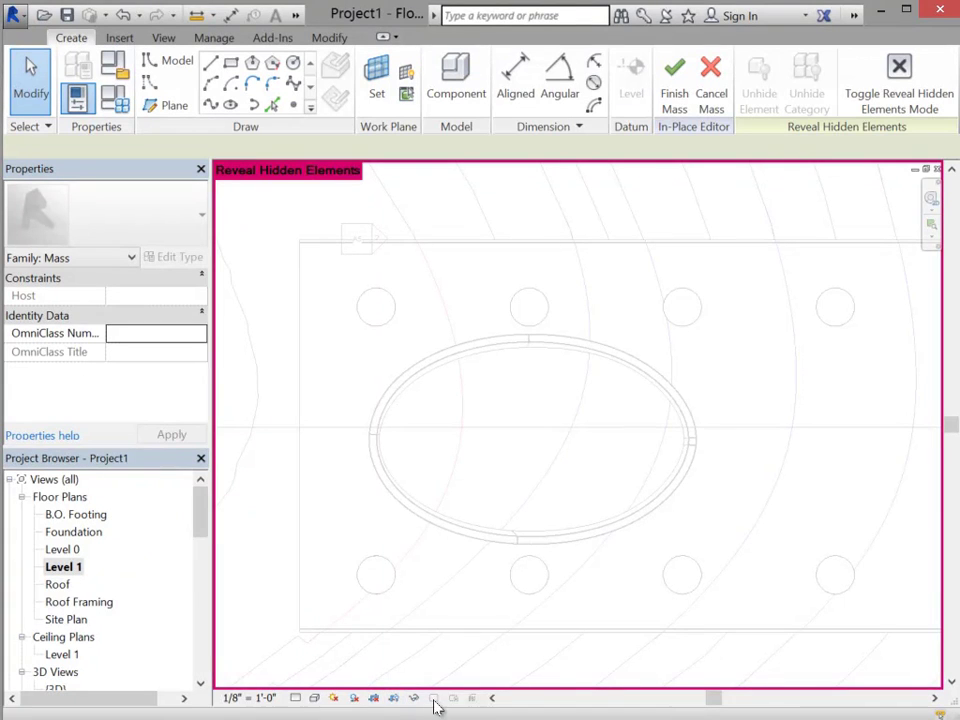
{"action": "left_click", "coordinate": [937, 170]}
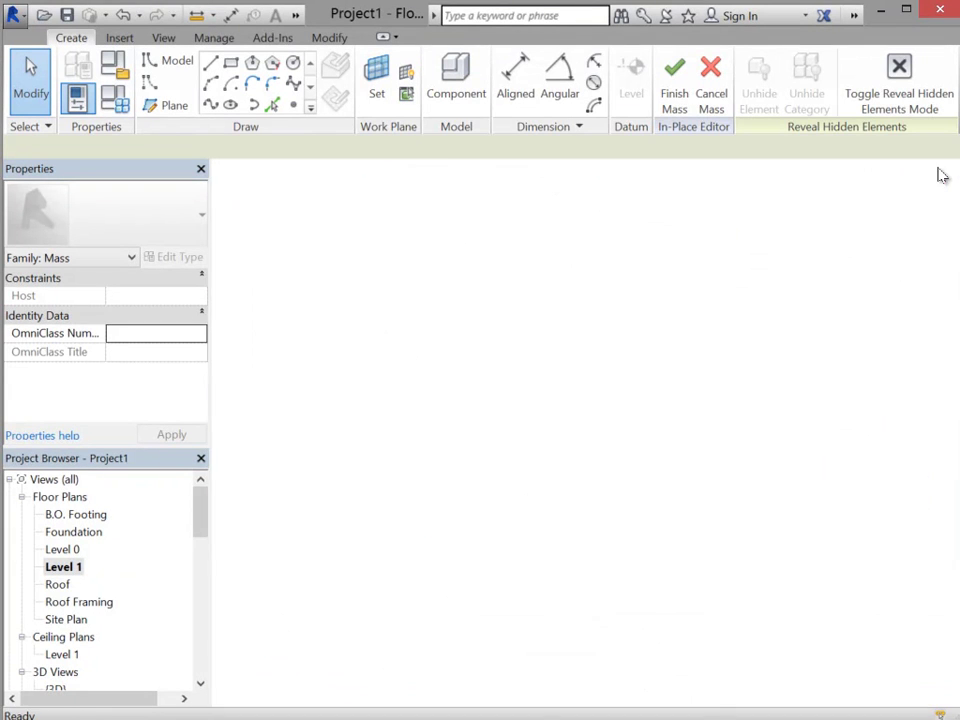
{"action": "double_click", "coordinate": [62, 567]}
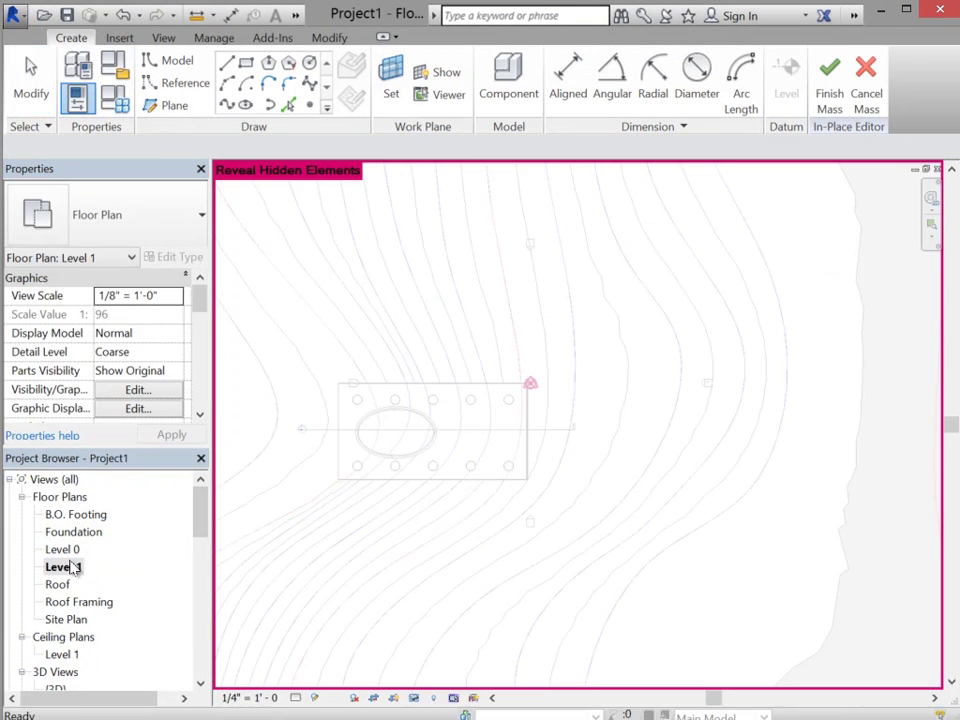
{"action": "scroll", "coordinate": [452, 461], "scroll_direction": "up", "scroll_amount": 2}
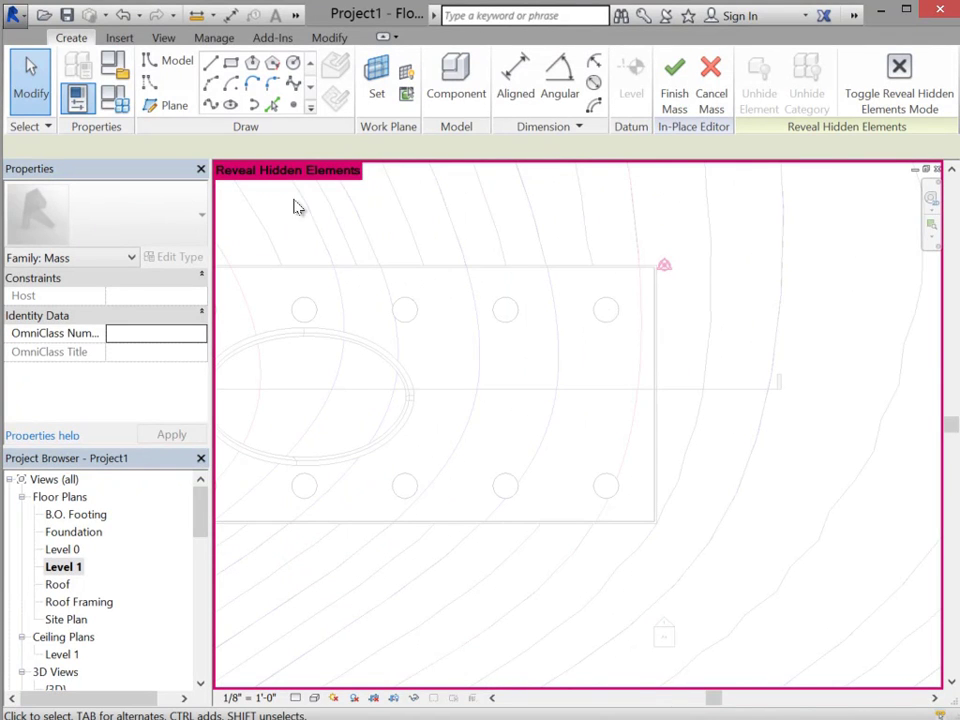
{"action": "left_click", "coordinate": [710, 108]}
Step: Unhide the category of the column masses in the Level 1 plan, leave the hidden-element display, and check the cut columns
{"action": "left_click", "coordinate": [508, 317]}
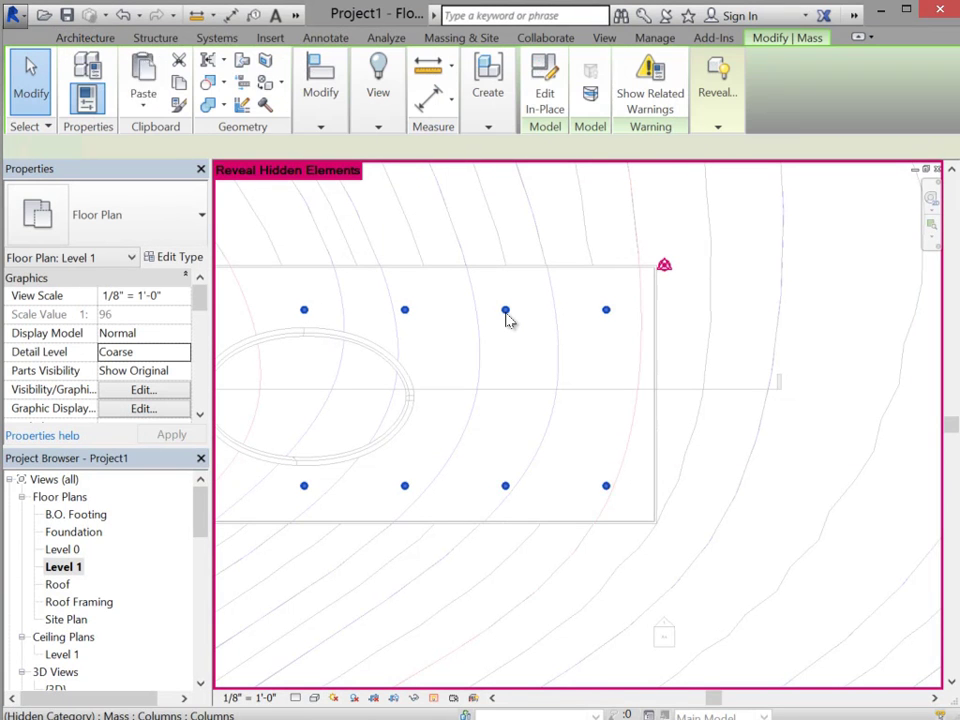
{"action": "right_click", "coordinate": [508, 318]}
{"action": "mouse_move", "coordinate": [647, 496]}
{"action": "left_click", "coordinate": [740, 514]}
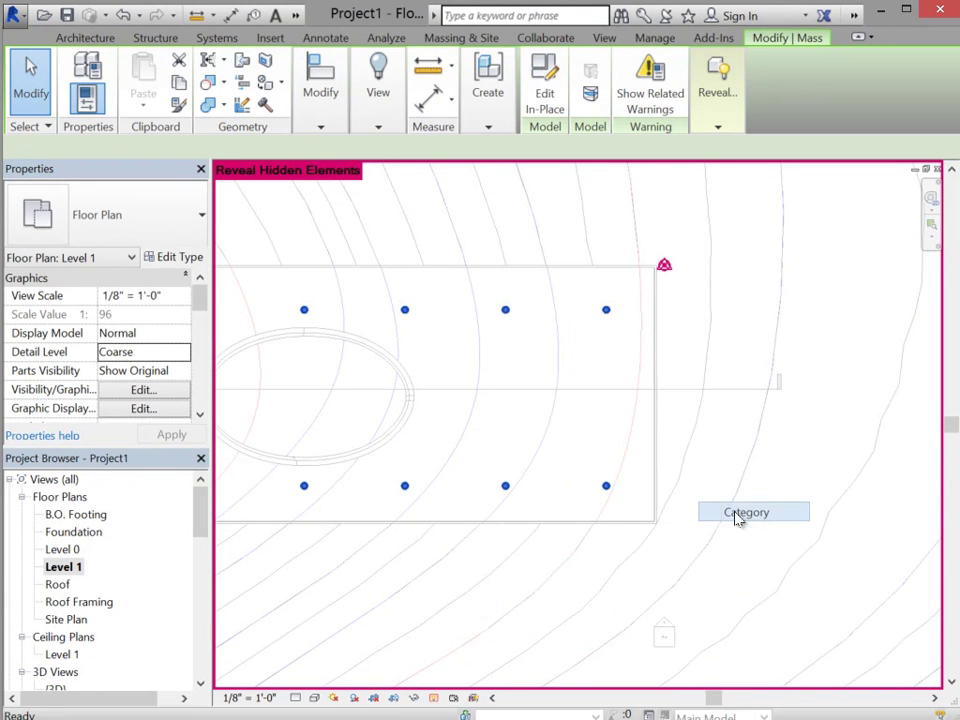
{"action": "key", "text": "Escape"}
{"action": "left_click", "coordinate": [433, 697]}
{"action": "scroll", "coordinate": [485, 575], "scroll_direction": "down", "scroll_amount": 1}
{"action": "scroll", "coordinate": [570, 508], "scroll_direction": "up", "scroll_amount": 5}
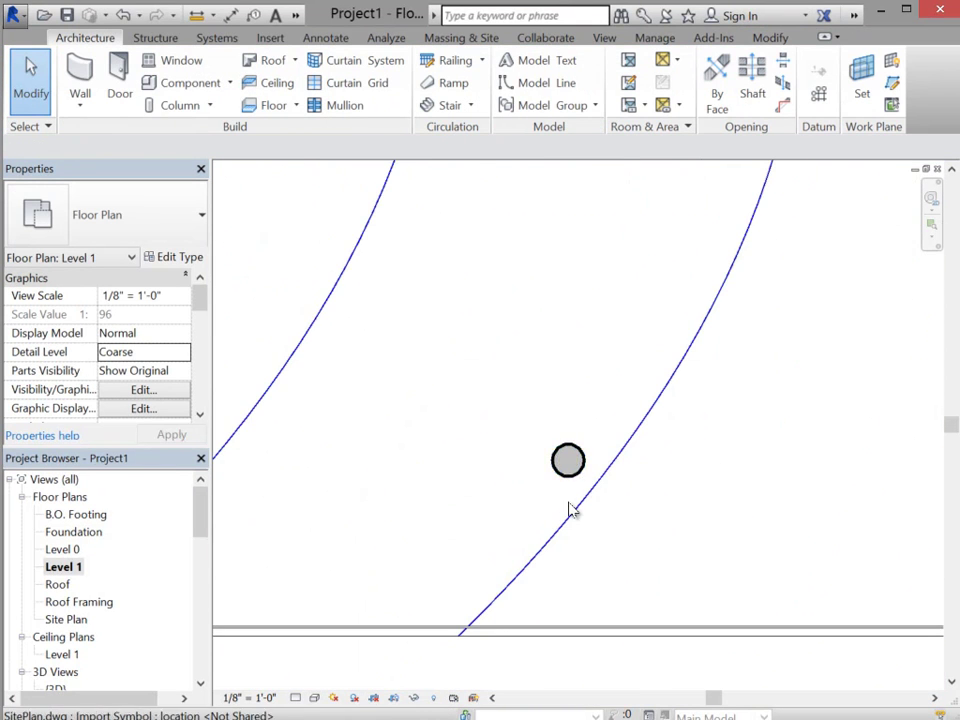
{"action": "scroll", "coordinate": [575, 470], "scroll_direction": "down", "scroll_amount": 1}
{"action": "scroll", "coordinate": [585, 478], "scroll_direction": "down", "scroll_amount": 3}
{"action": "middle_click_drag", "start_coordinate": [439, 450], "coordinate": [639, 450]}
{"action": "scroll", "coordinate": [638, 446], "scroll_direction": "down", "scroll_amount": 2}
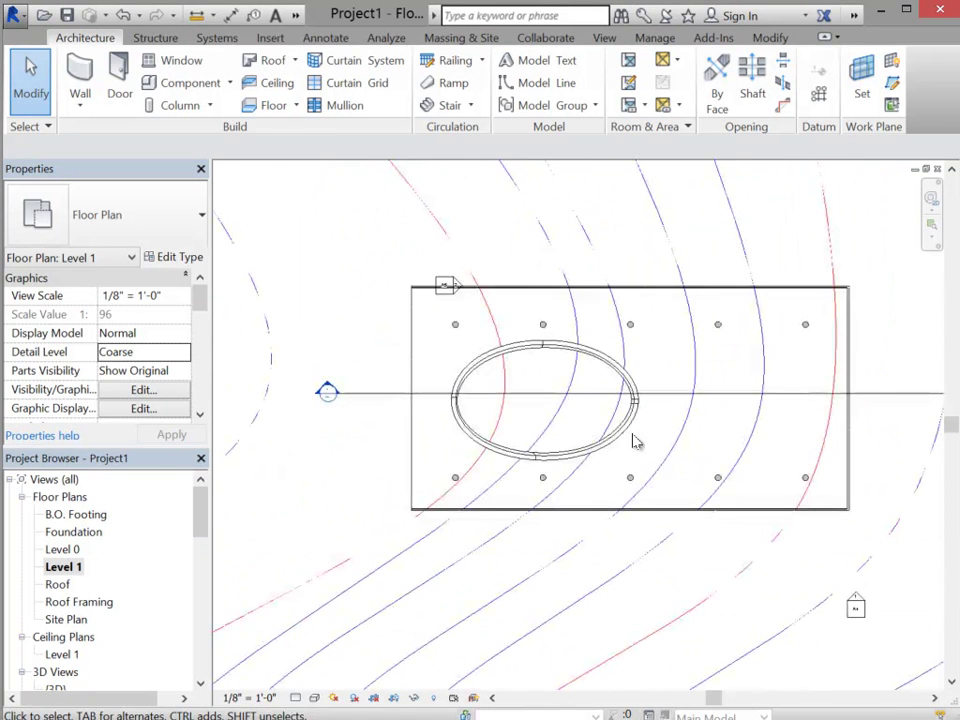
Step: Open the Level 0 floor plan and examine the seam between the wall segments on the ellipse's upper side
{"action": "double_click", "coordinate": [62, 549]}
{"action": "scroll", "coordinate": [414, 418], "scroll_direction": "up", "scroll_amount": 8}
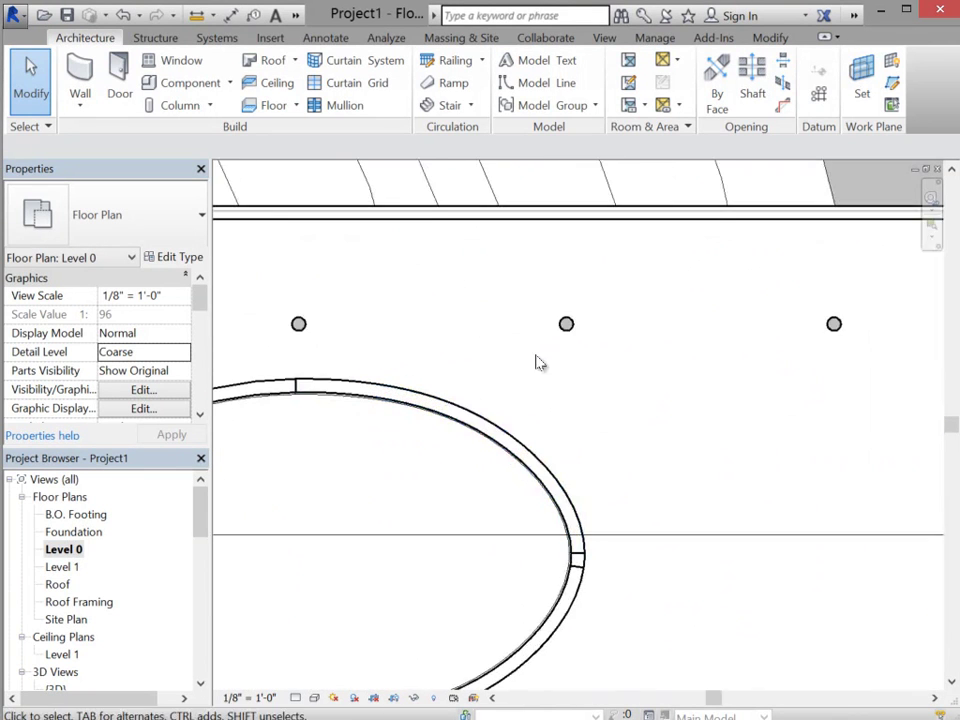
{"action": "scroll", "coordinate": [426, 388], "scroll_direction": "up", "scroll_amount": 3}
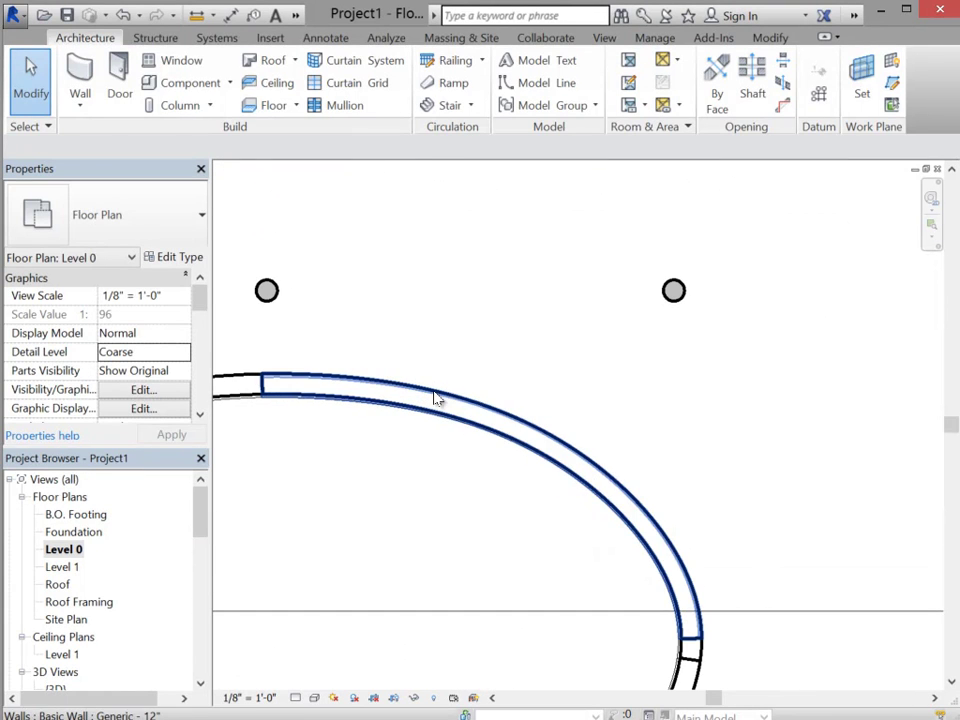
{"action": "left_click", "coordinate": [436, 399]}
{"action": "scroll", "coordinate": [366, 384], "scroll_direction": "down", "scroll_amount": 3}
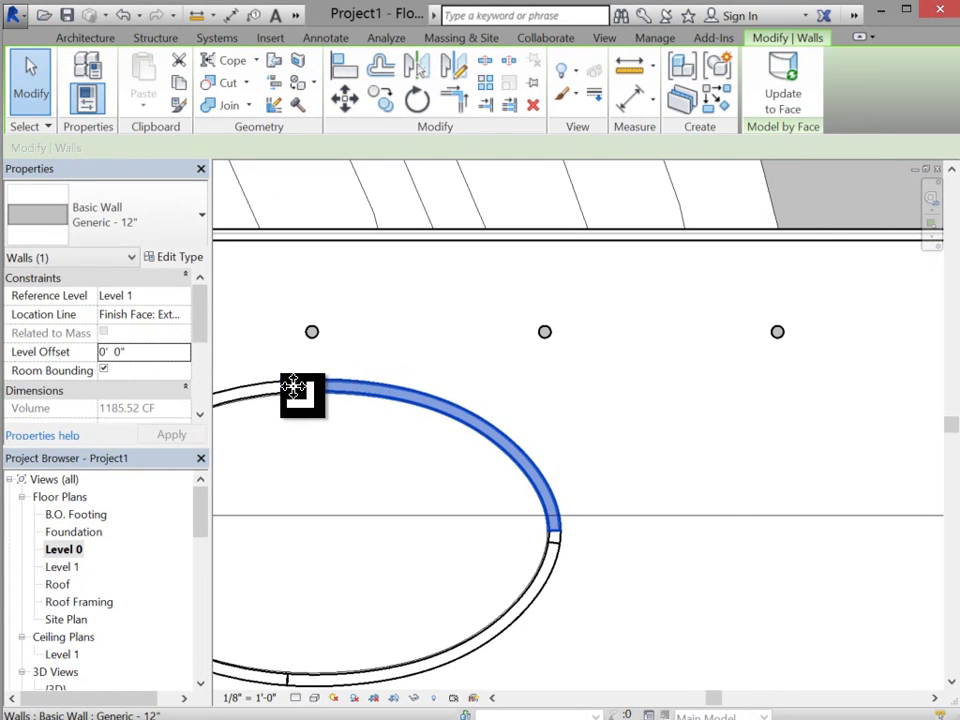
{"action": "middle_click_drag", "start_coordinate": [477, 463], "coordinate": [713, 464]}
{"action": "scroll", "coordinate": [558, 388], "scroll_direction": "up", "scroll_amount": 3}
{"action": "left_click", "coordinate": [555, 415]}
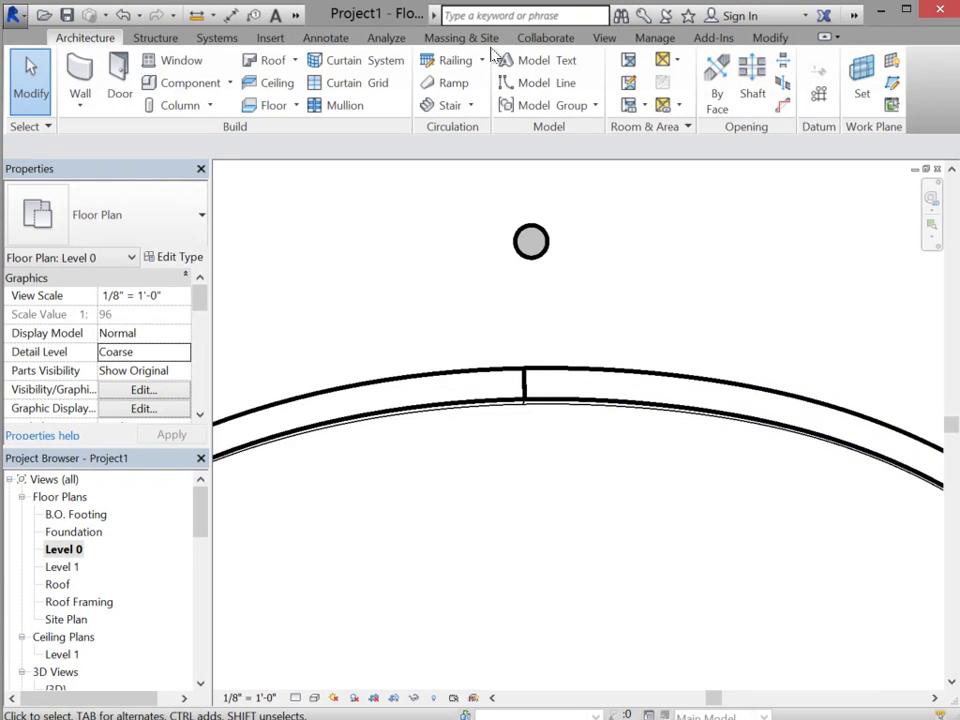
Step: Use Linework with the <Invisible lines> style to hide the seam on the upper side of the elliptical wall in Level 0
{"action": "left_click", "coordinate": [605, 38]}
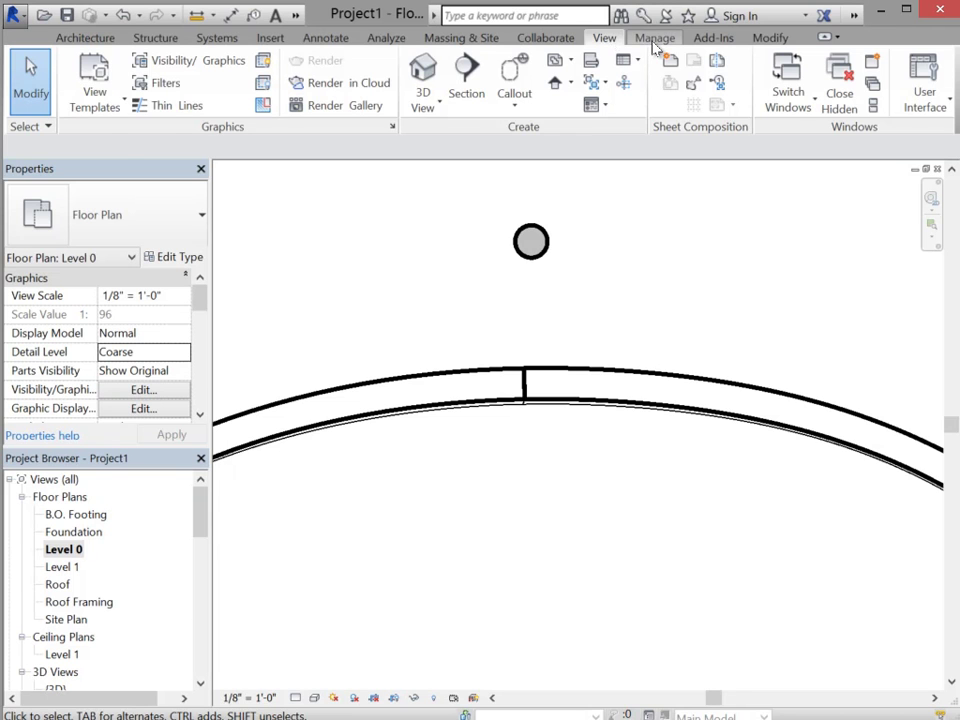
{"action": "left_click", "coordinate": [768, 40]}
{"action": "left_click", "coordinate": [604, 98]}
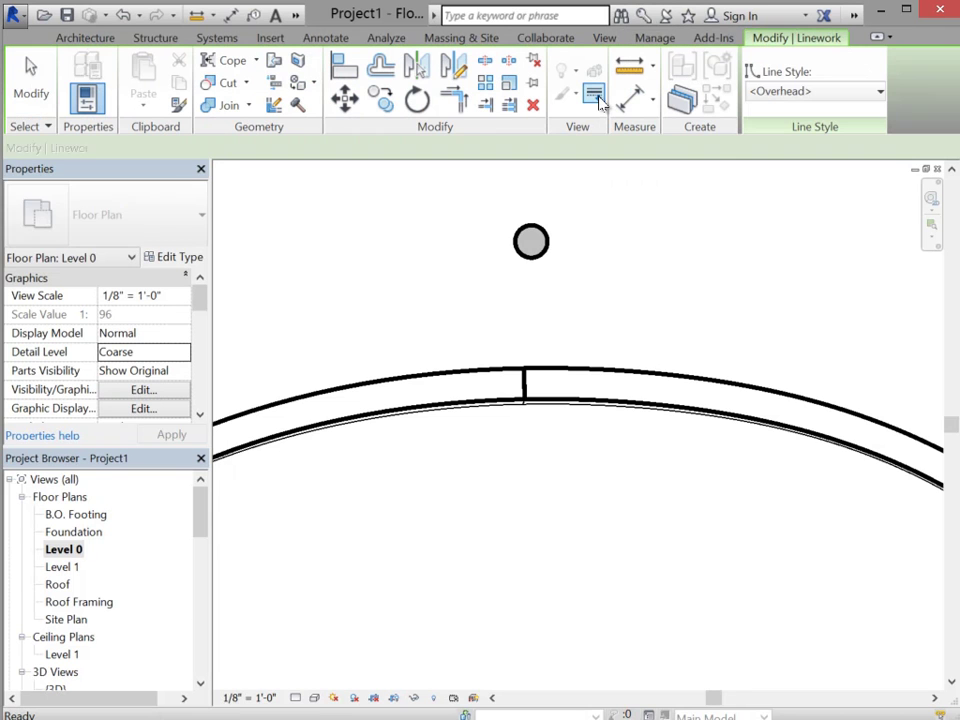
{"action": "left_click", "coordinate": [814, 93]}
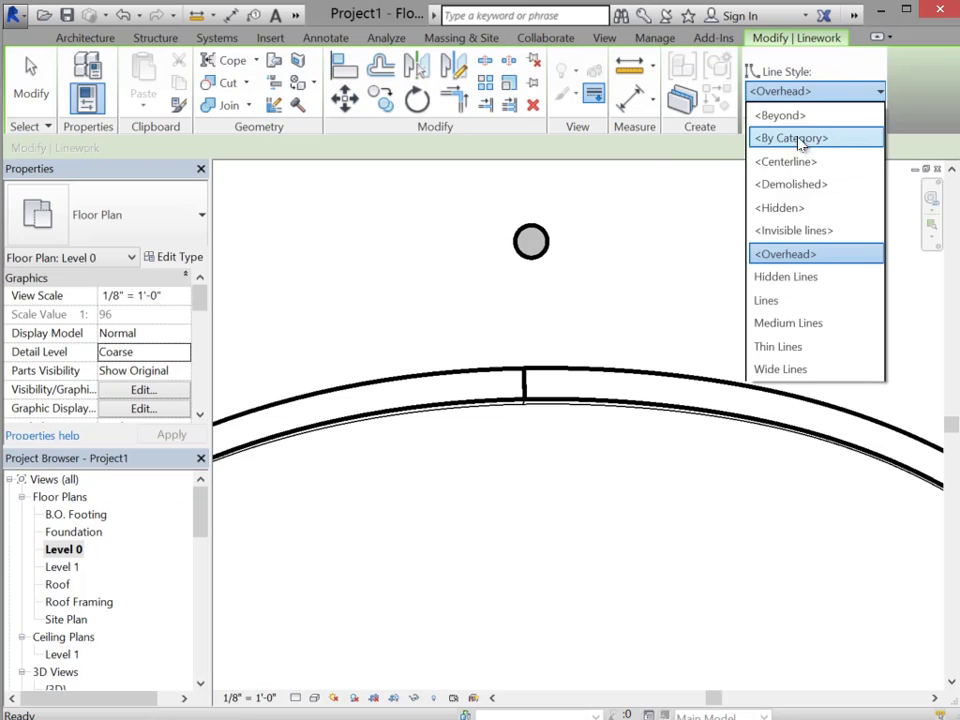
{"action": "left_click", "coordinate": [795, 234]}
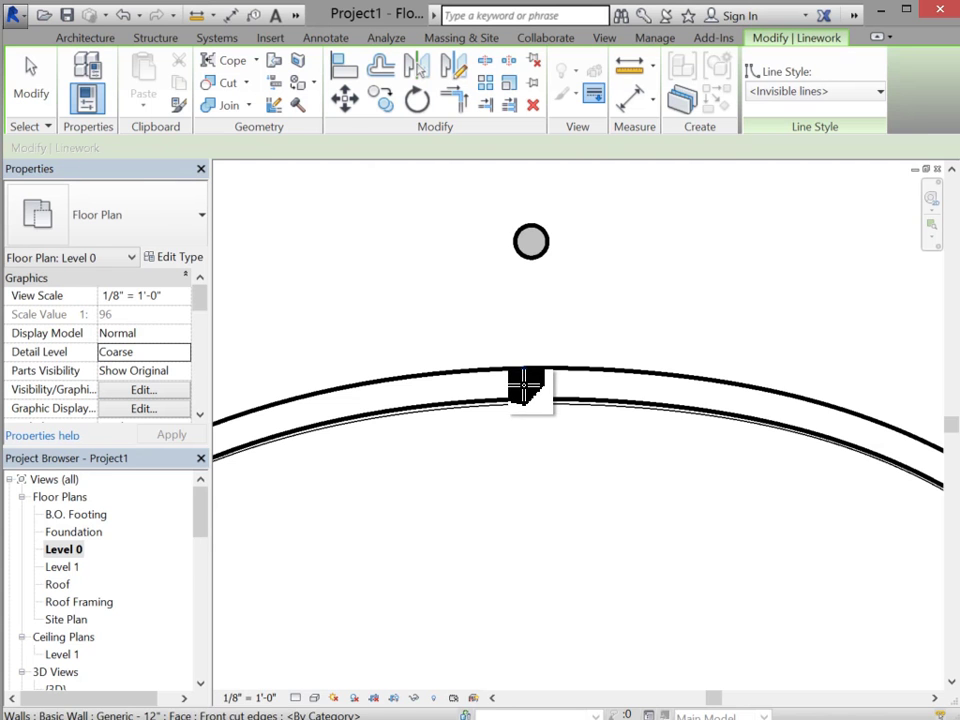
Step: Make the remaining seam lines at the elliptical wall's east end and lower side invisible, and end the Linework command
{"action": "scroll", "coordinate": [604, 381], "scroll_direction": "down", "scroll_amount": 5}
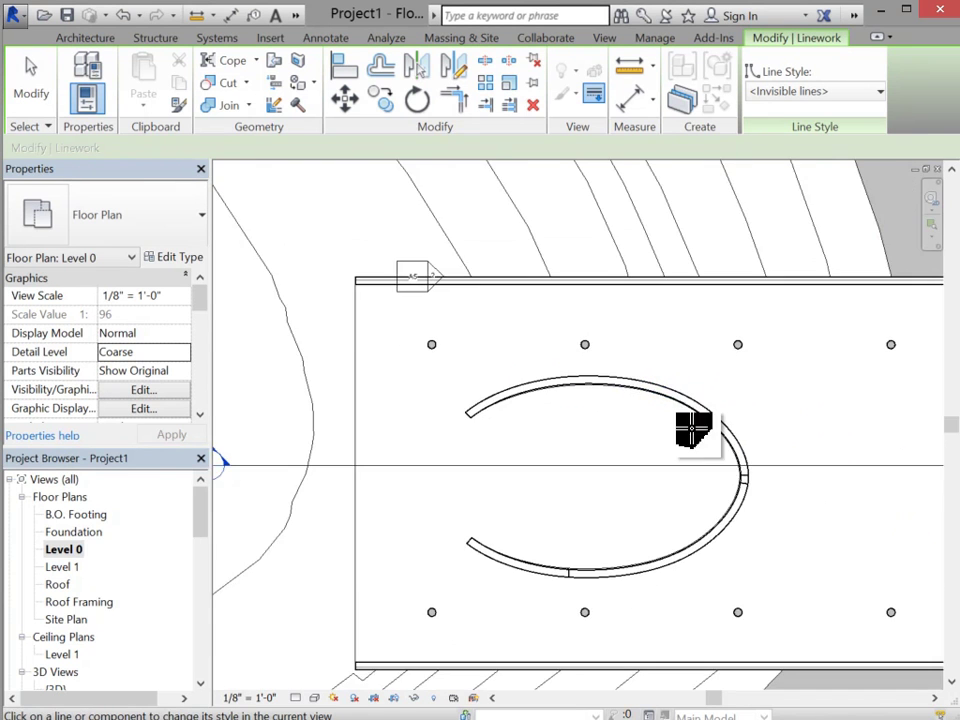
{"action": "scroll", "coordinate": [686, 429], "scroll_direction": "up", "scroll_amount": 5}
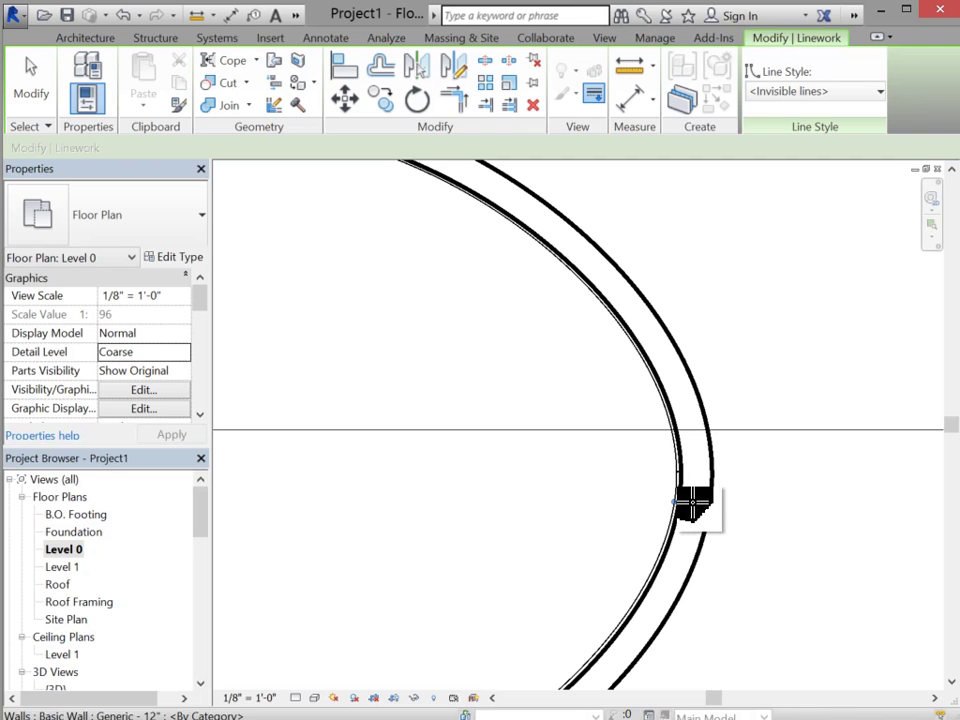
{"action": "scroll", "coordinate": [692, 515], "scroll_direction": "down", "scroll_amount": 3}
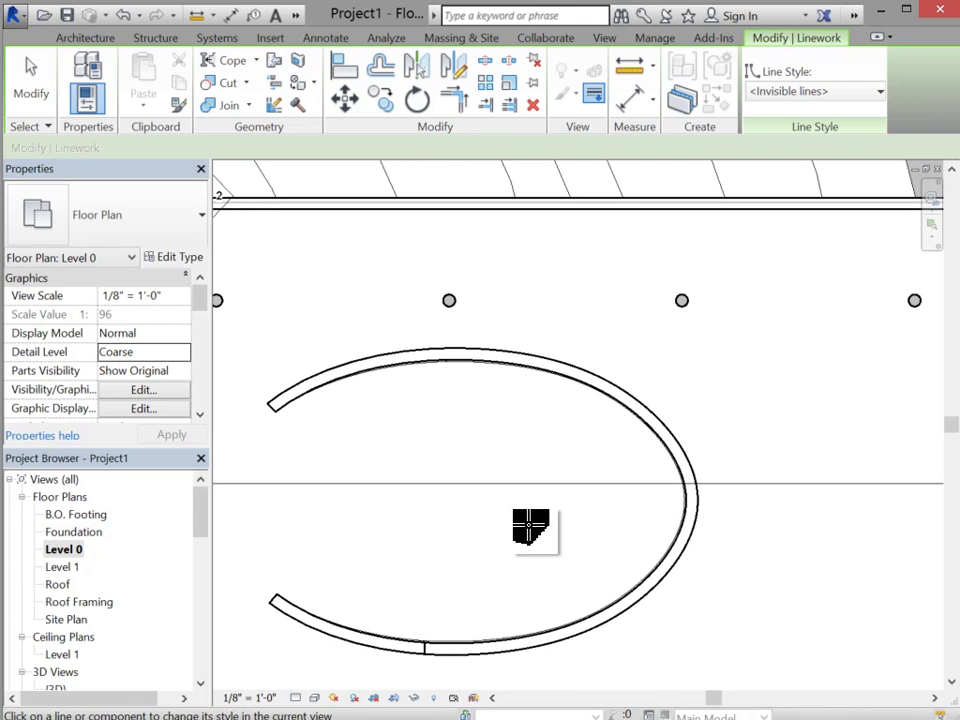
{"action": "scroll", "coordinate": [440, 640], "scroll_direction": "up", "scroll_amount": 3}
{"action": "left_click", "coordinate": [451, 622]}
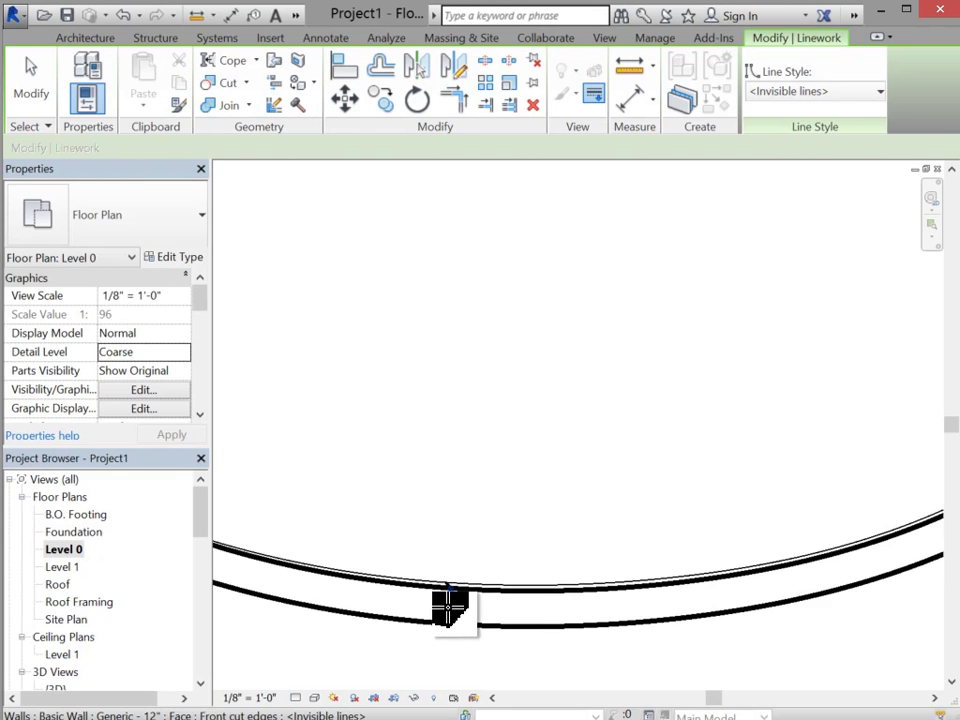
{"action": "scroll", "coordinate": [529, 611], "scroll_direction": "down", "scroll_amount": 3}
{"action": "scroll", "coordinate": [604, 496], "scroll_direction": "down", "scroll_amount": 2}
{"action": "scroll", "coordinate": [643, 487], "scroll_direction": "up", "scroll_amount": 4}
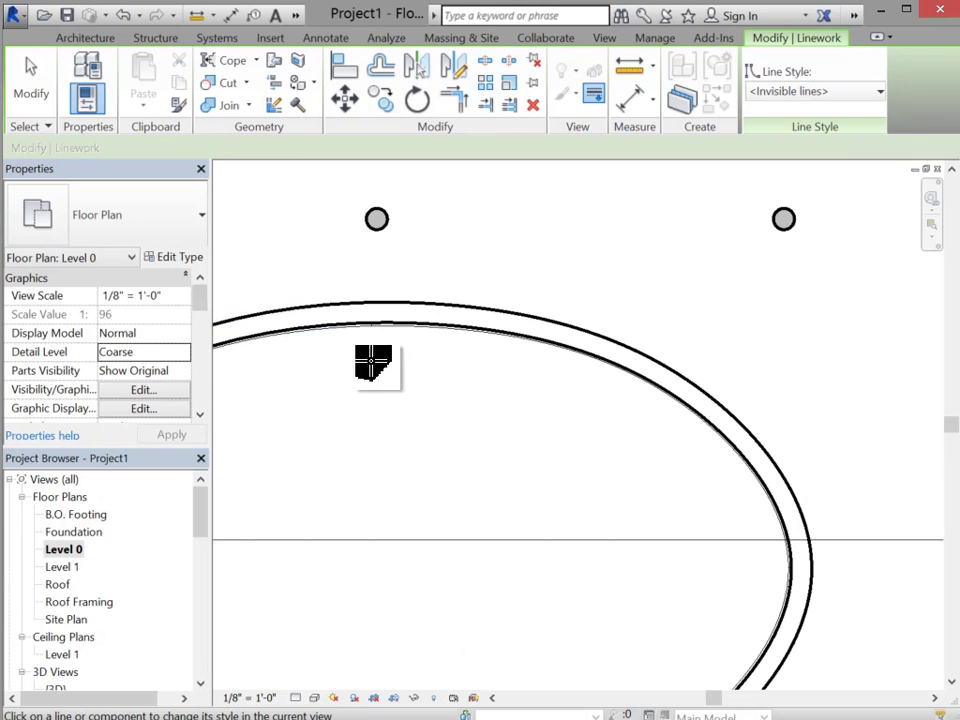
{"action": "scroll", "coordinate": [665, 416], "scroll_direction": "down", "scroll_amount": 1}
{"action": "scroll", "coordinate": [536, 435], "scroll_direction": "down", "scroll_amount": 5}
{"action": "scroll", "coordinate": [549, 435], "scroll_direction": "up", "scroll_amount": 4}
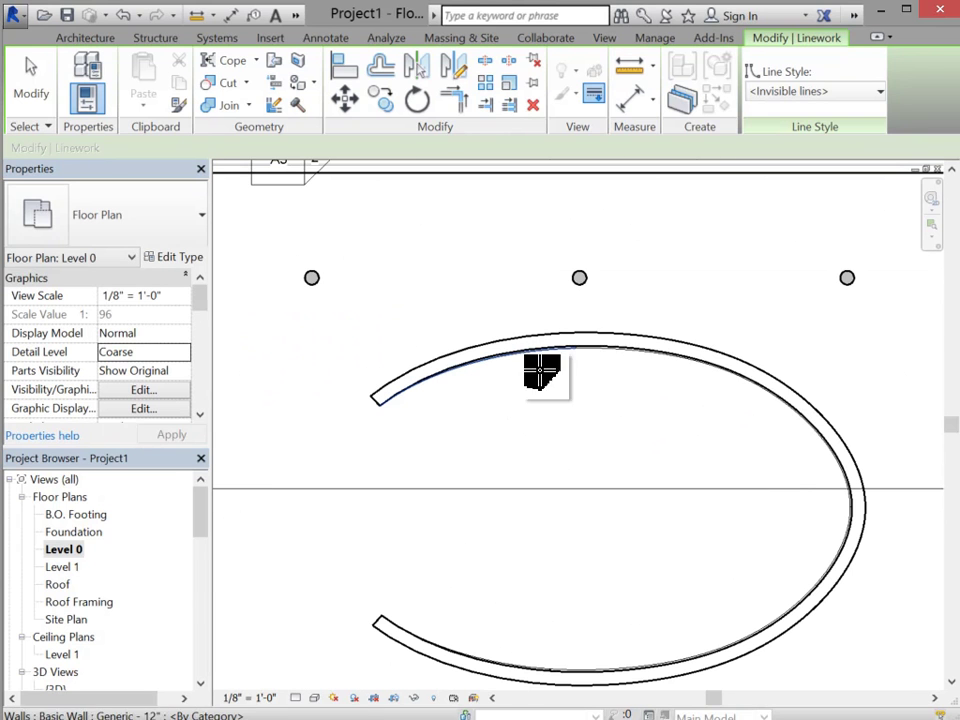
{"action": "key", "text": "Escape"}
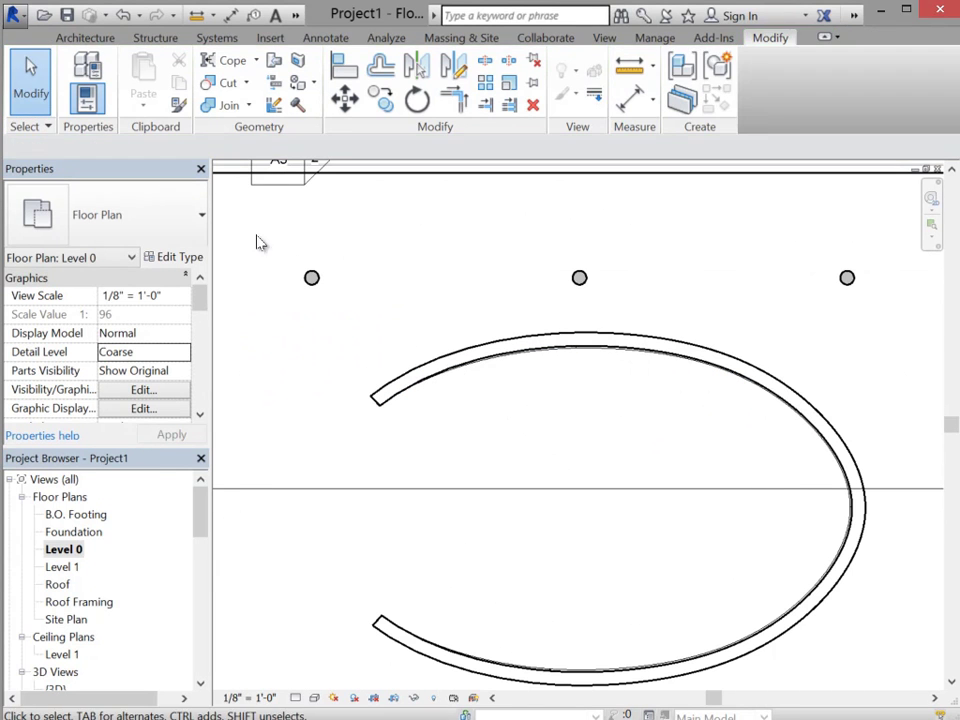
Step: Open the Level 1 floor plan and examine the seams and inner outline of the elliptical wall
{"action": "scroll", "coordinate": [518, 305], "scroll_direction": "down", "scroll_amount": 3}
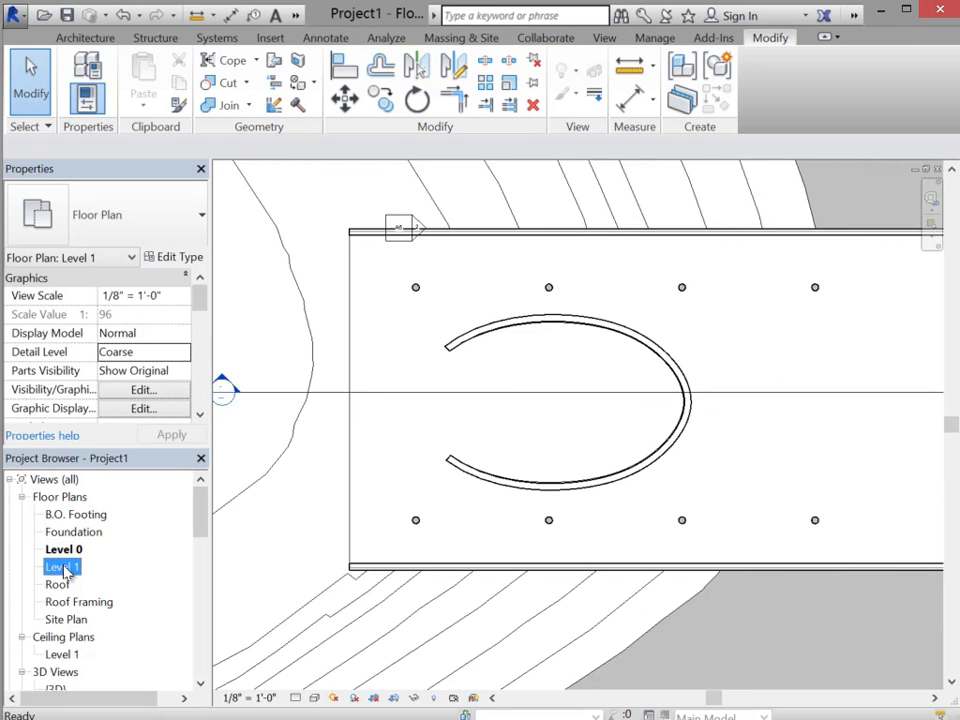
{"action": "double_click", "coordinate": [63, 567]}
{"action": "scroll", "coordinate": [501, 296], "scroll_direction": "up", "scroll_amount": 3}
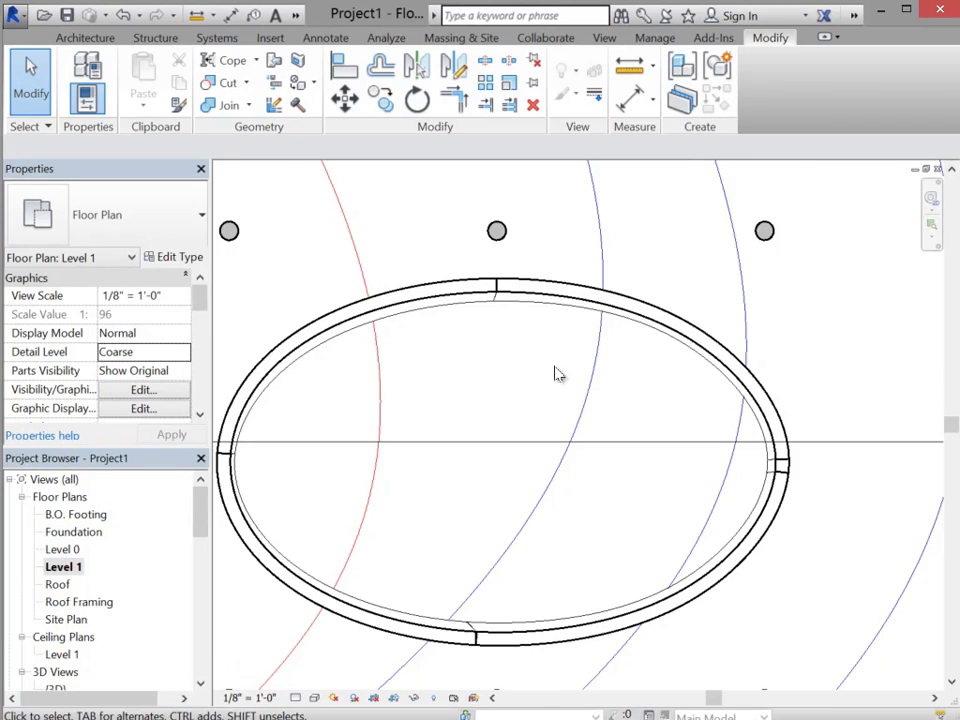
{"action": "scroll", "coordinate": [504, 306], "scroll_direction": "up", "scroll_amount": 5}
{"action": "scroll", "coordinate": [503, 307], "scroll_direction": "down", "scroll_amount": 3}
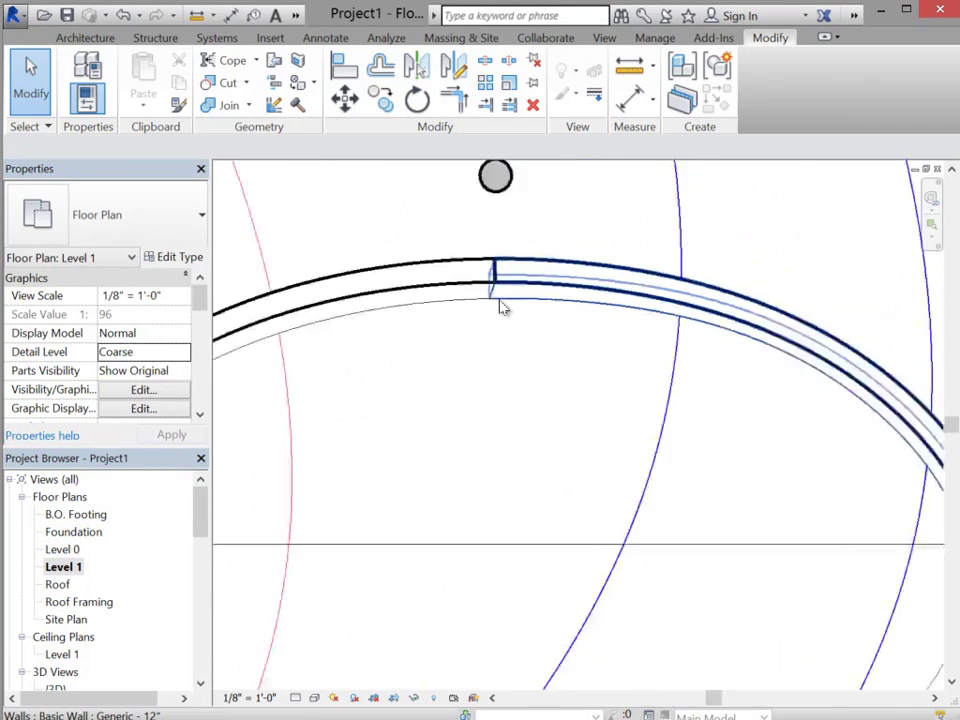
{"action": "scroll", "coordinate": [503, 307], "scroll_direction": "down", "scroll_amount": 4}
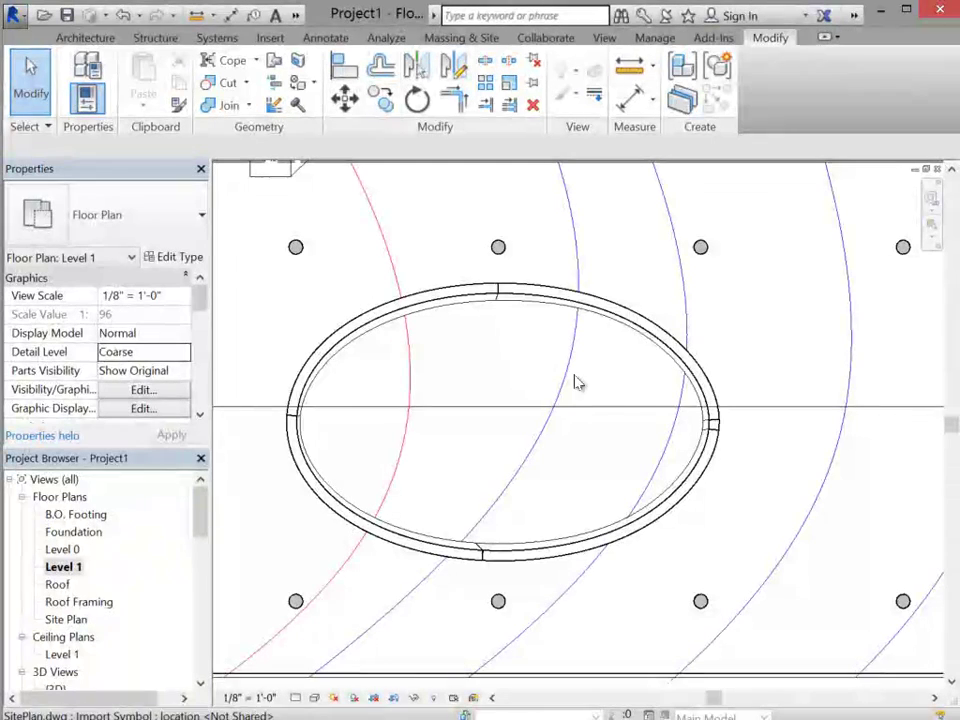